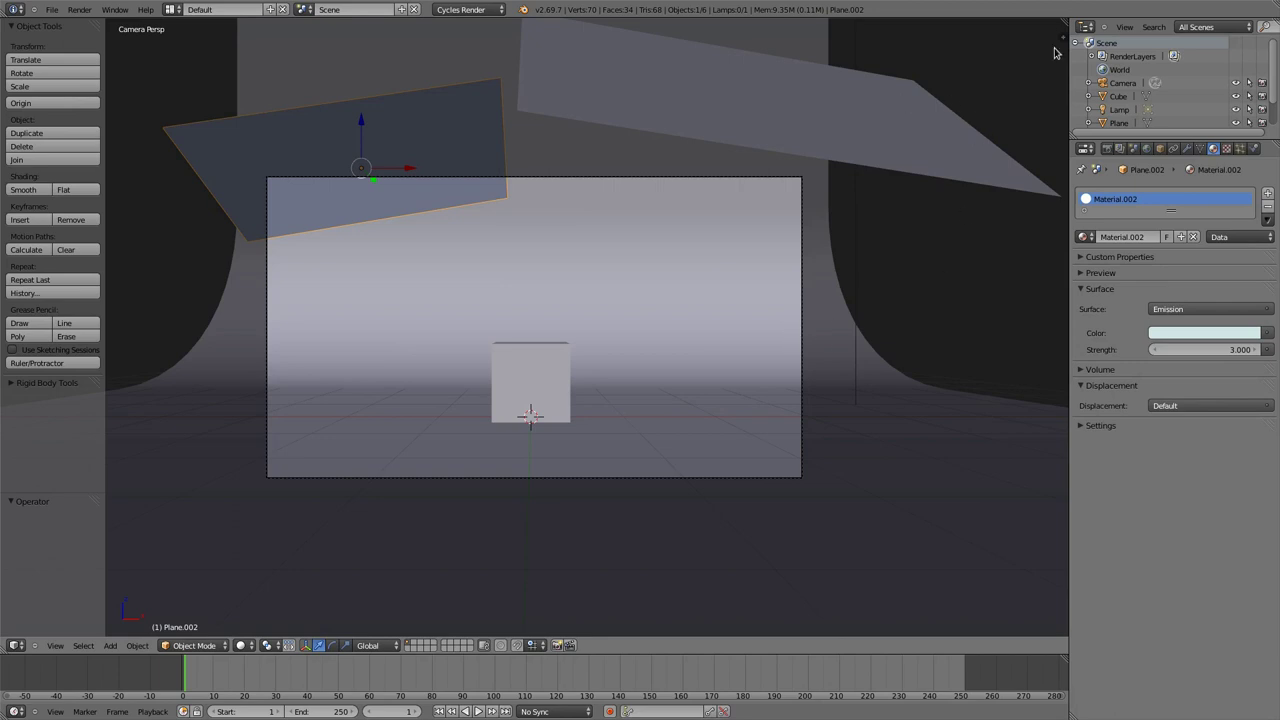
Split the 3D view horizontally into two areas and turn the upper one into a node editor.
drag(1062, 22, 1040, 306)
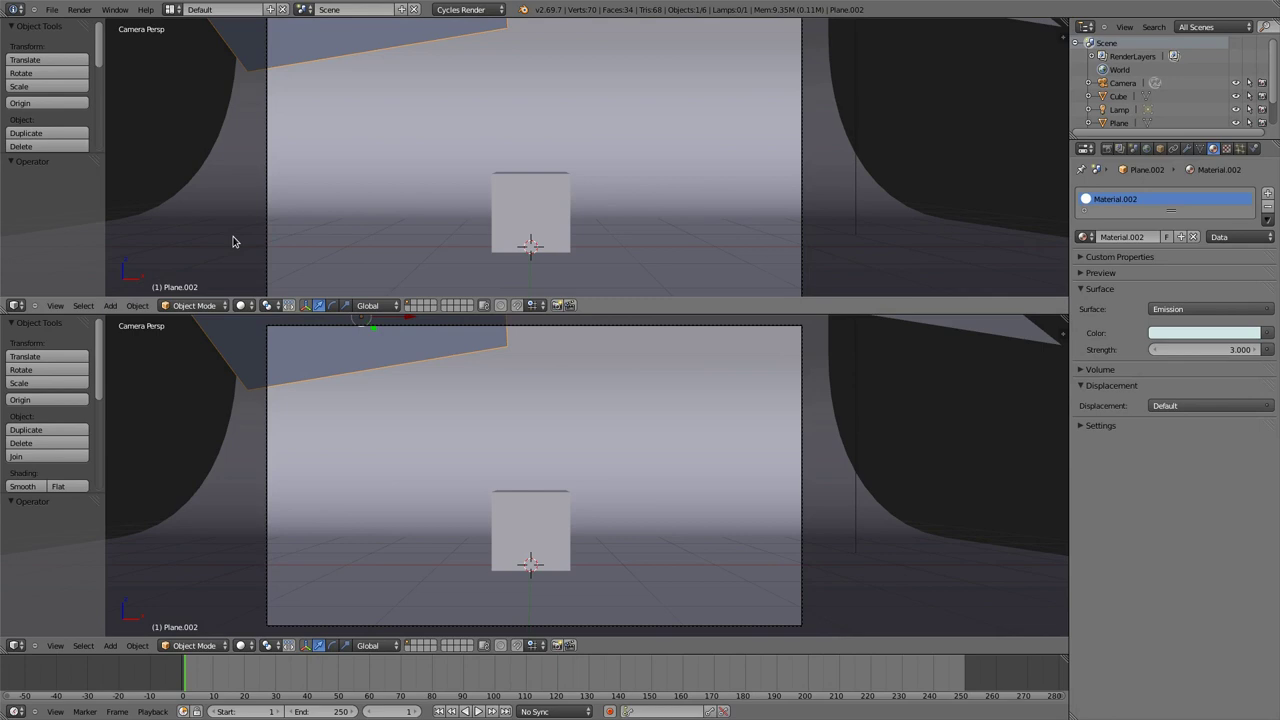
key(shift+F3)
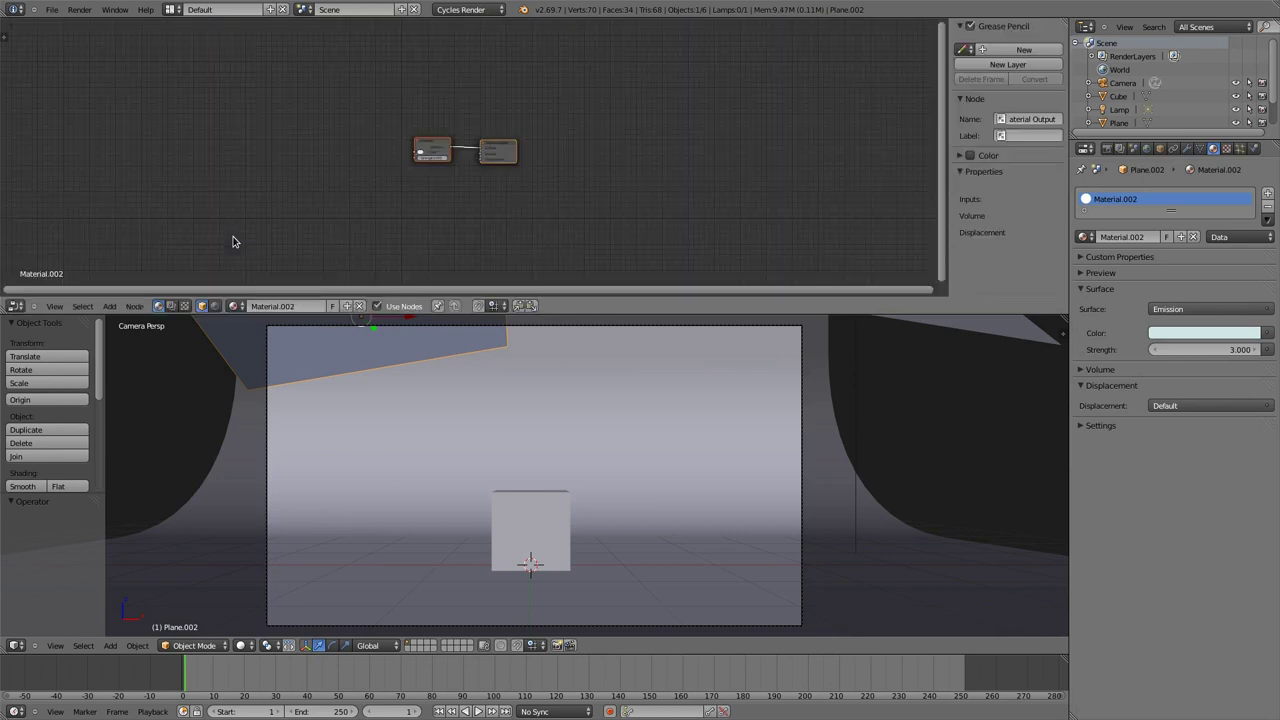
scroll(376, 213, up, 5)
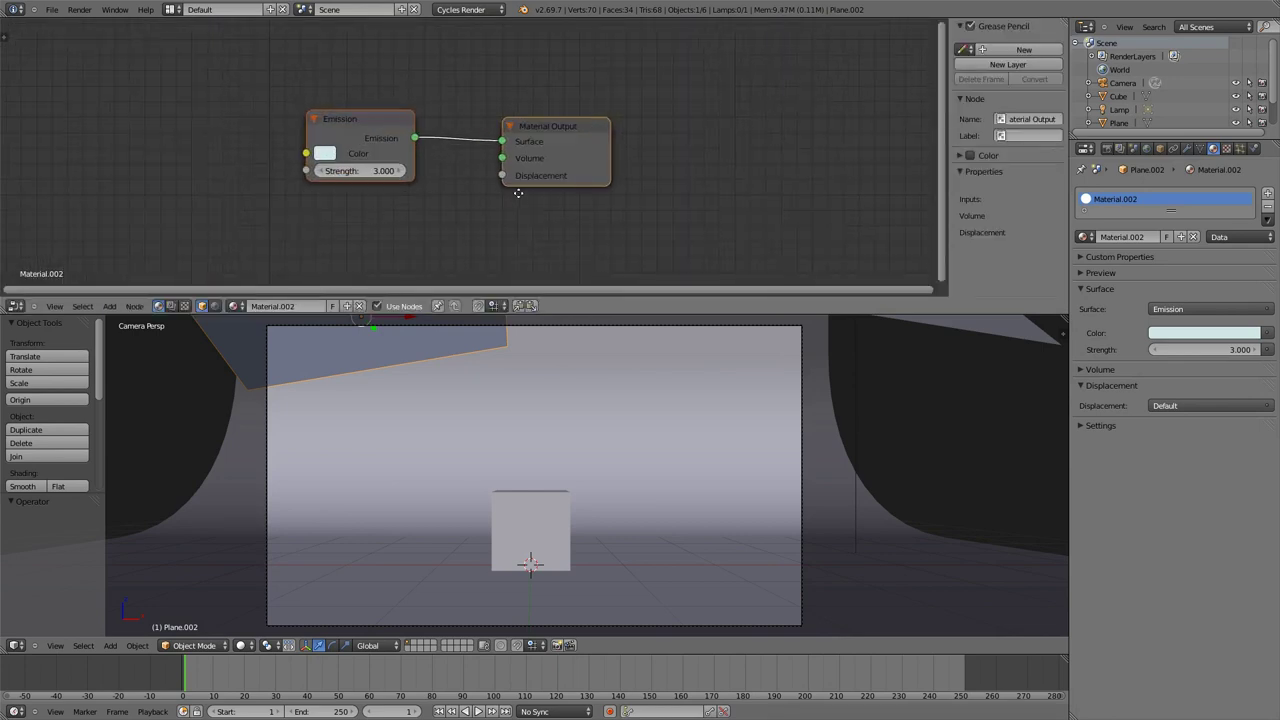
Delete the Glossy BSDF node from the cube's material.
right_click(533, 515)
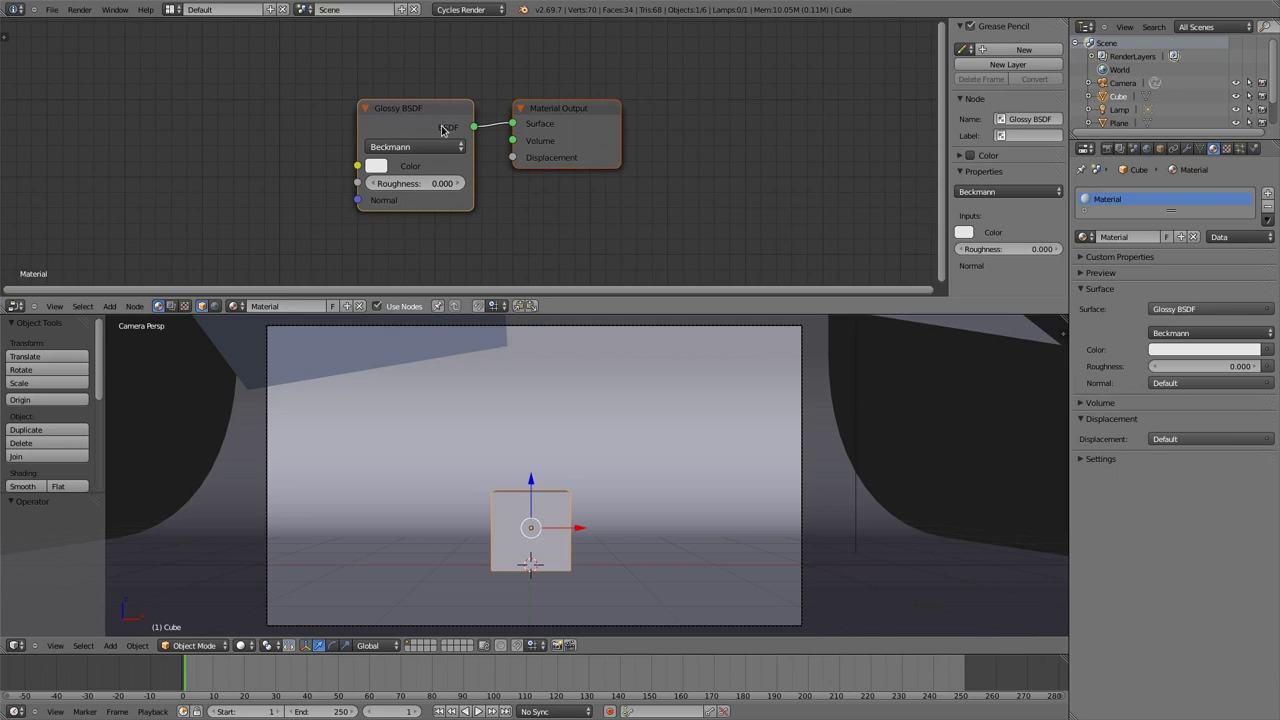
drag(425, 112, 387, 118)
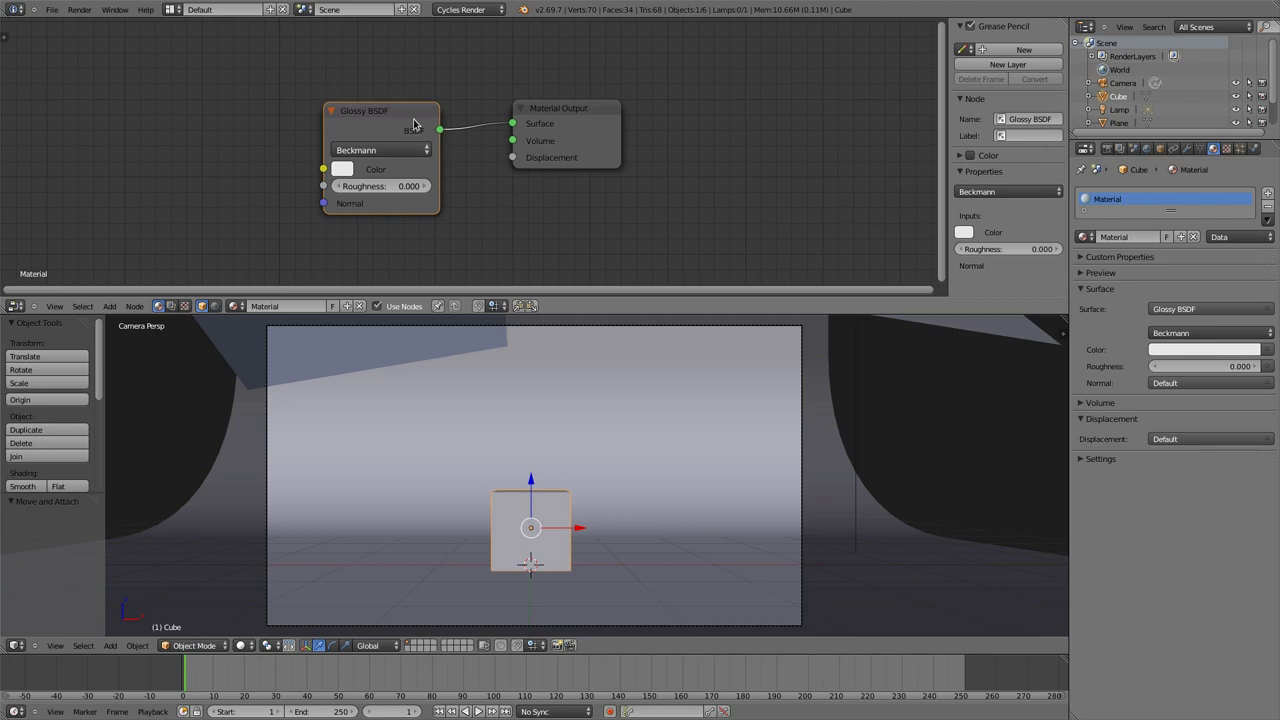
key(x)
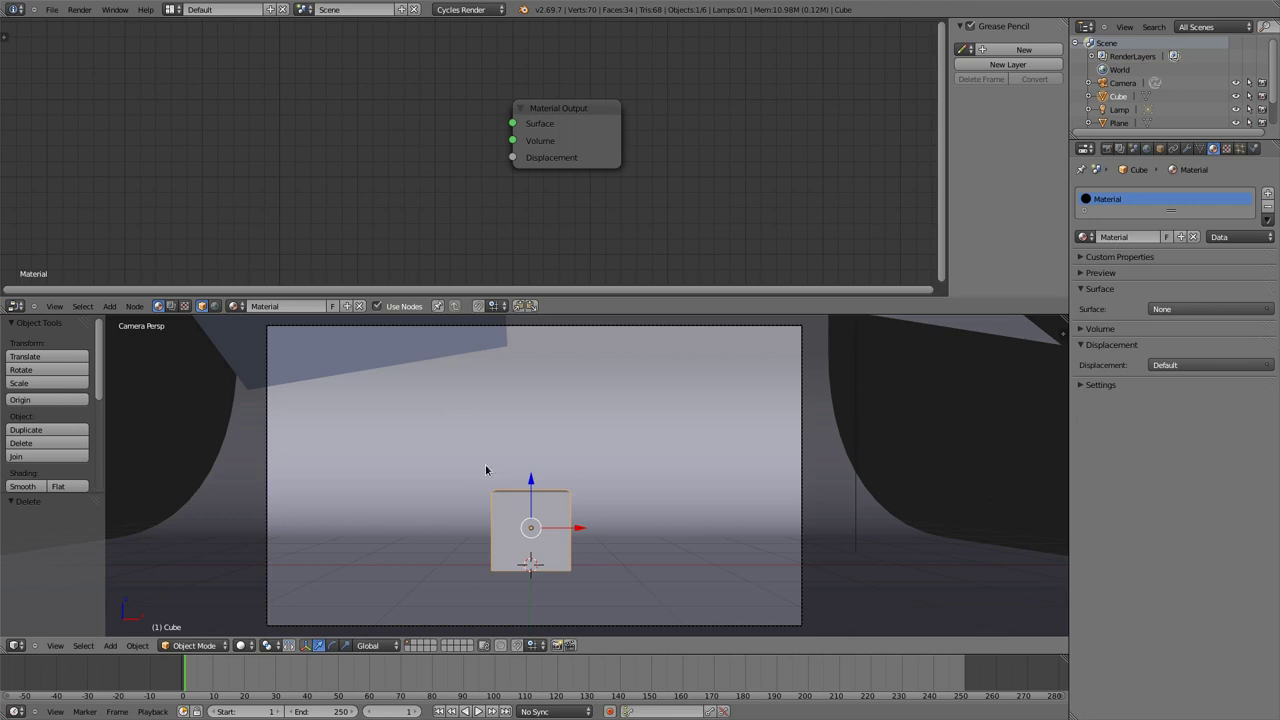
Add a Volume Absorption shader to the cube's material and connect it to the Material Output's Volume input.
key(shift+a)
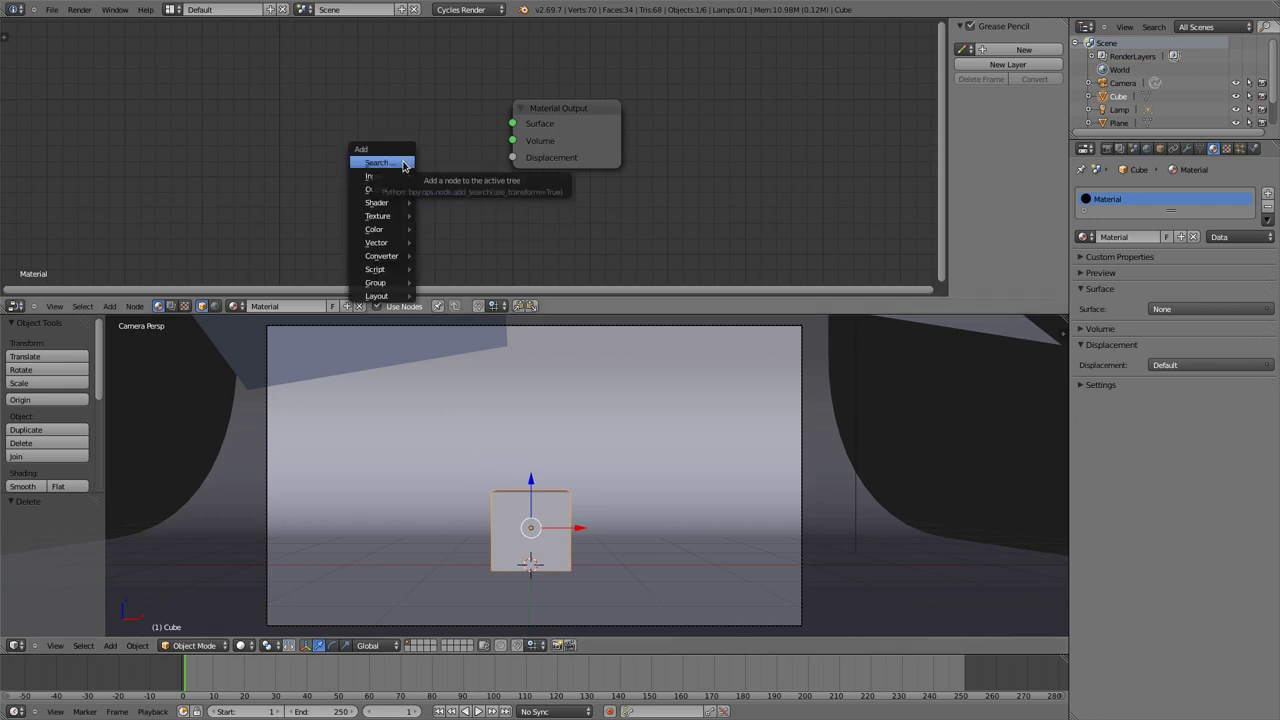
mouse_move(390, 205)
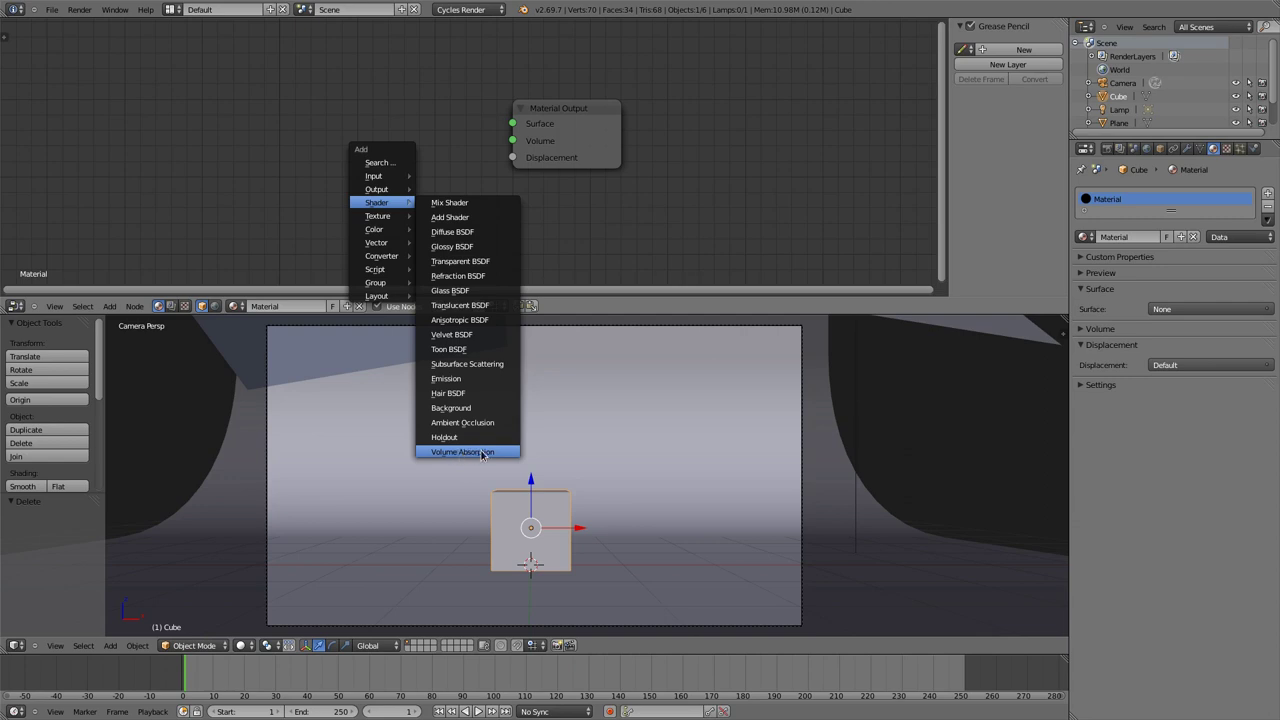
click(505, 454)
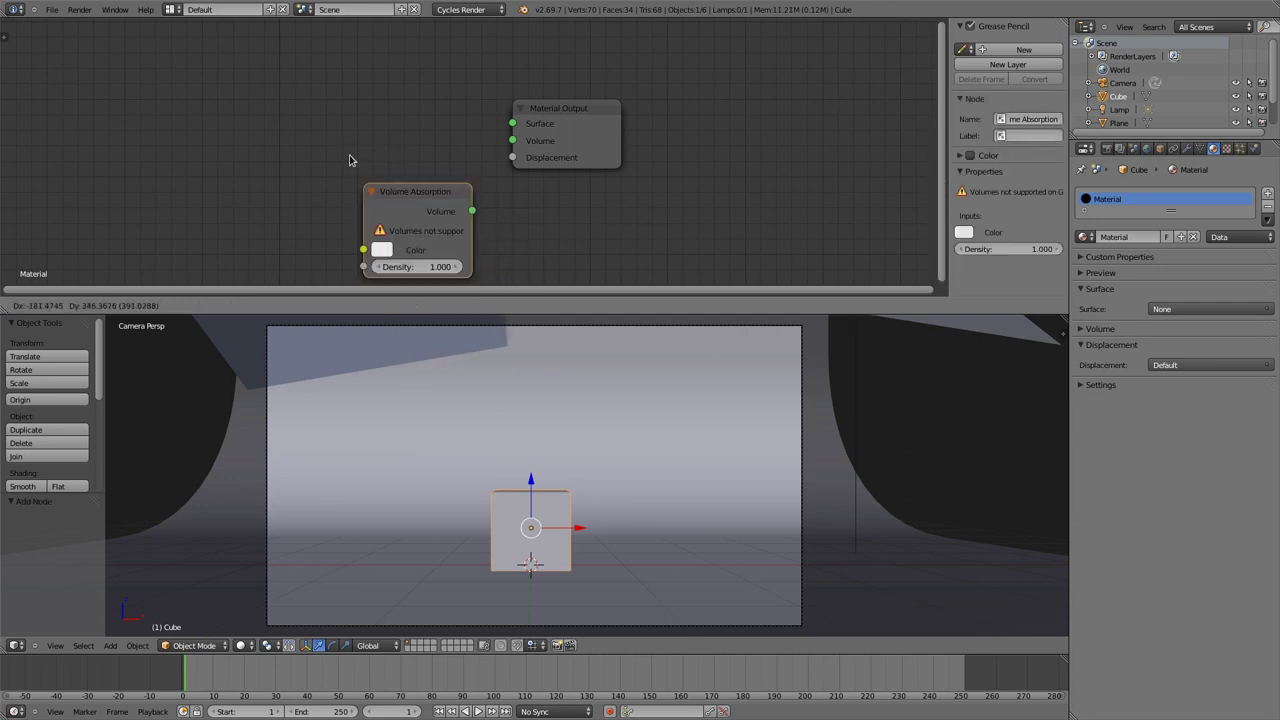
click(332, 88)
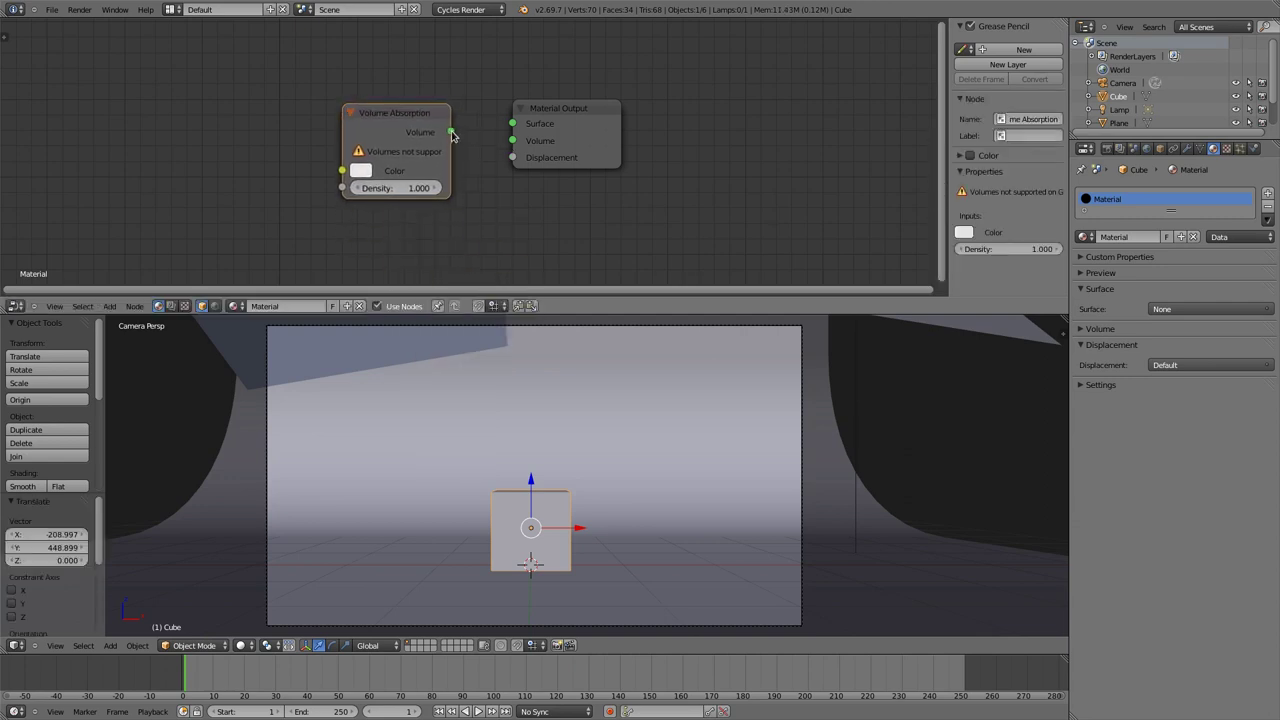
drag(450, 155, 505, 155)
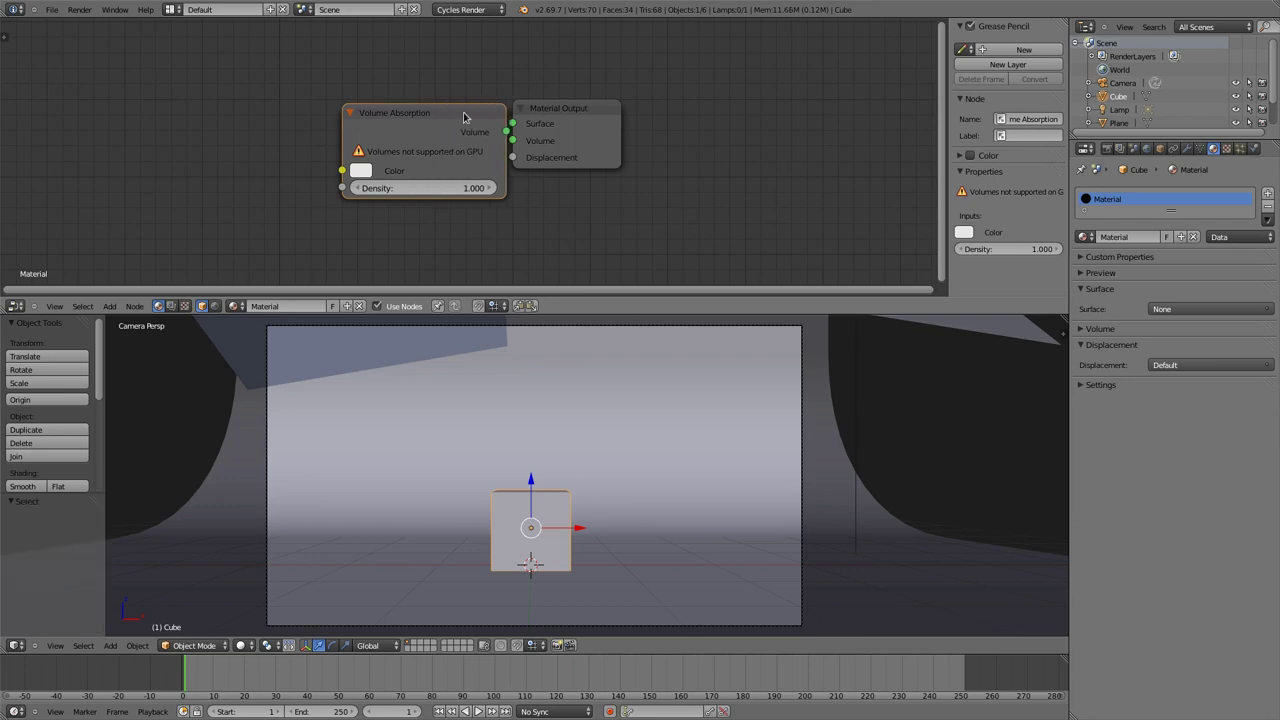
drag(463, 117, 512, 141)
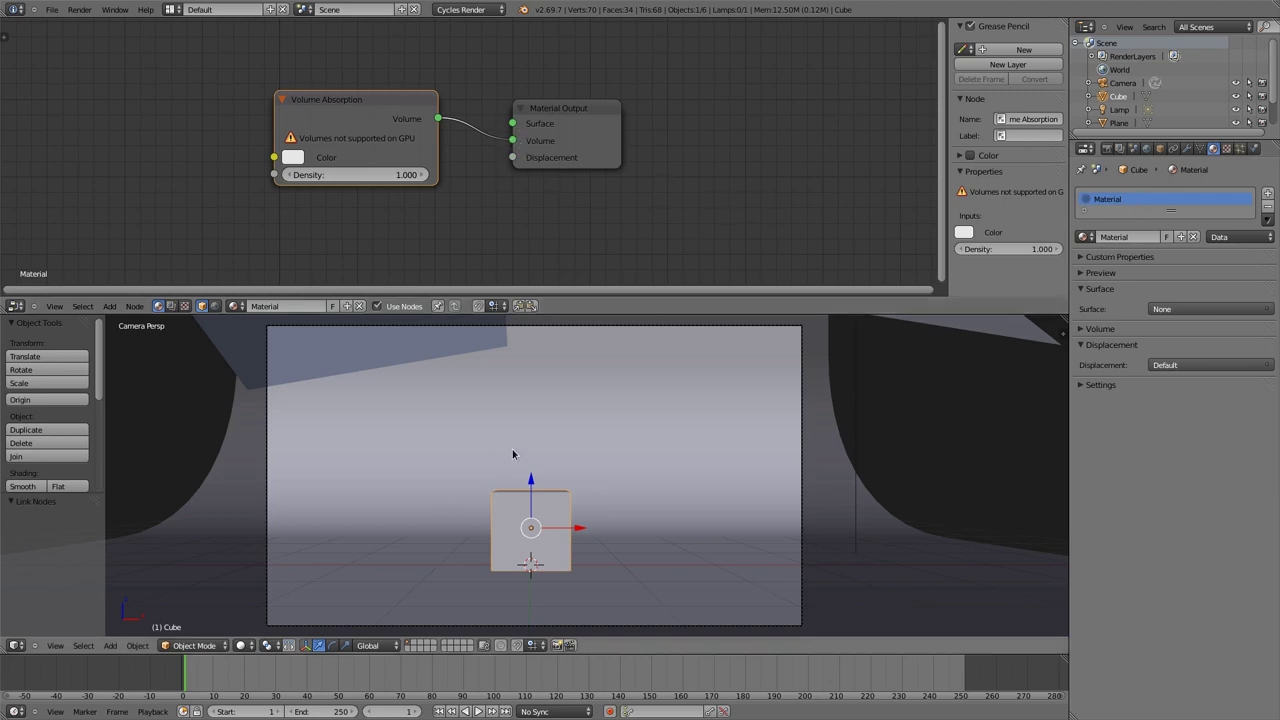
Set a render border around the cube in the camera view and preview it with rendered shading.
key(b)
drag(415, 405, 653, 605)
click(1107, 149)
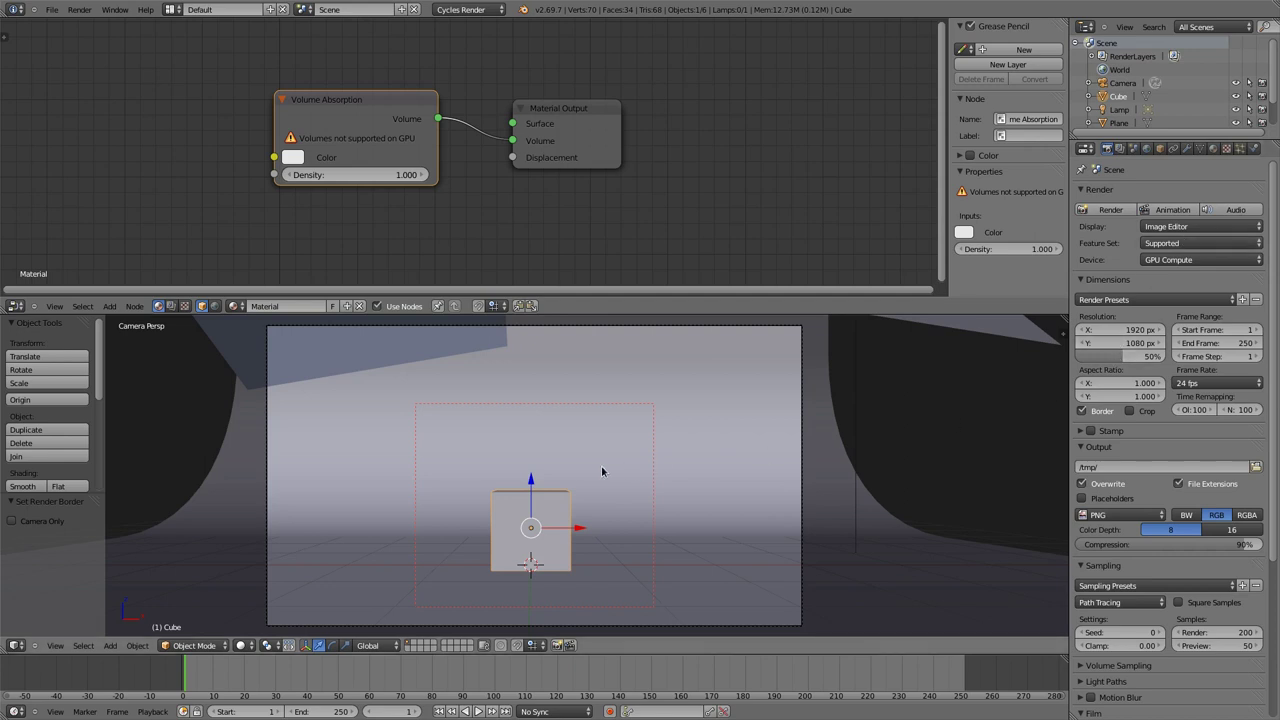
key(shift+z)
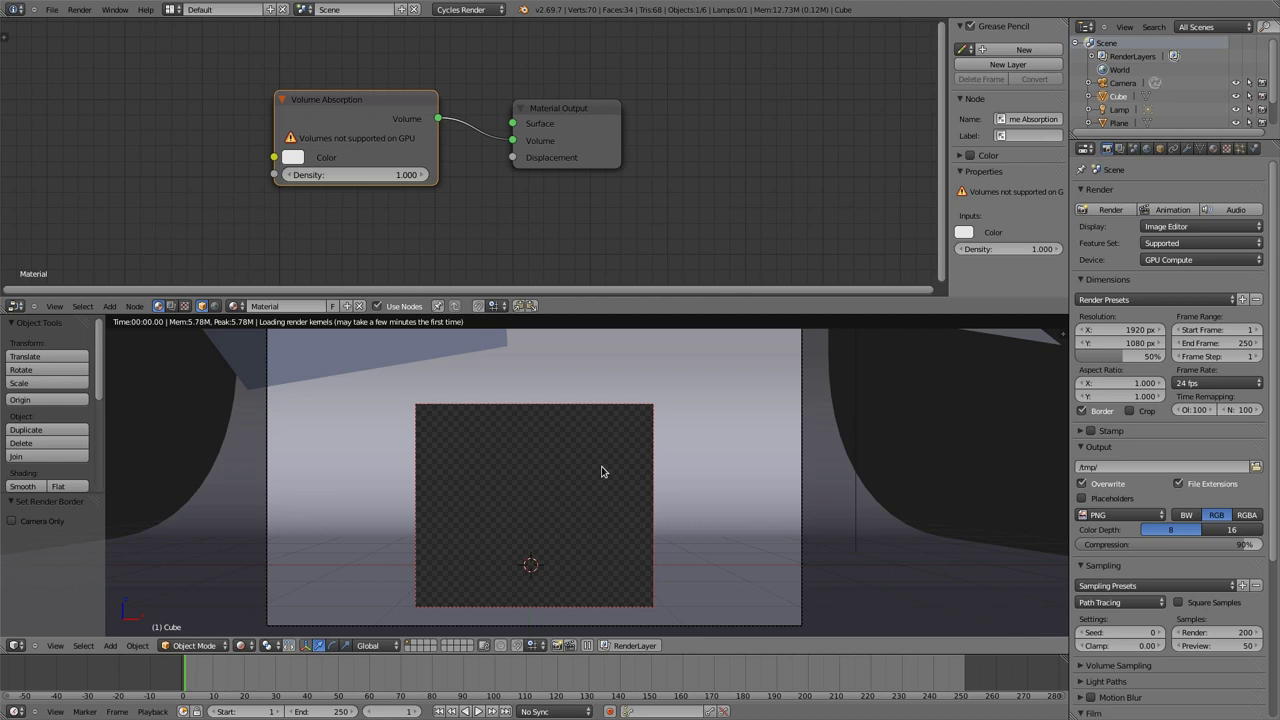
key(ctrl+shift+r)
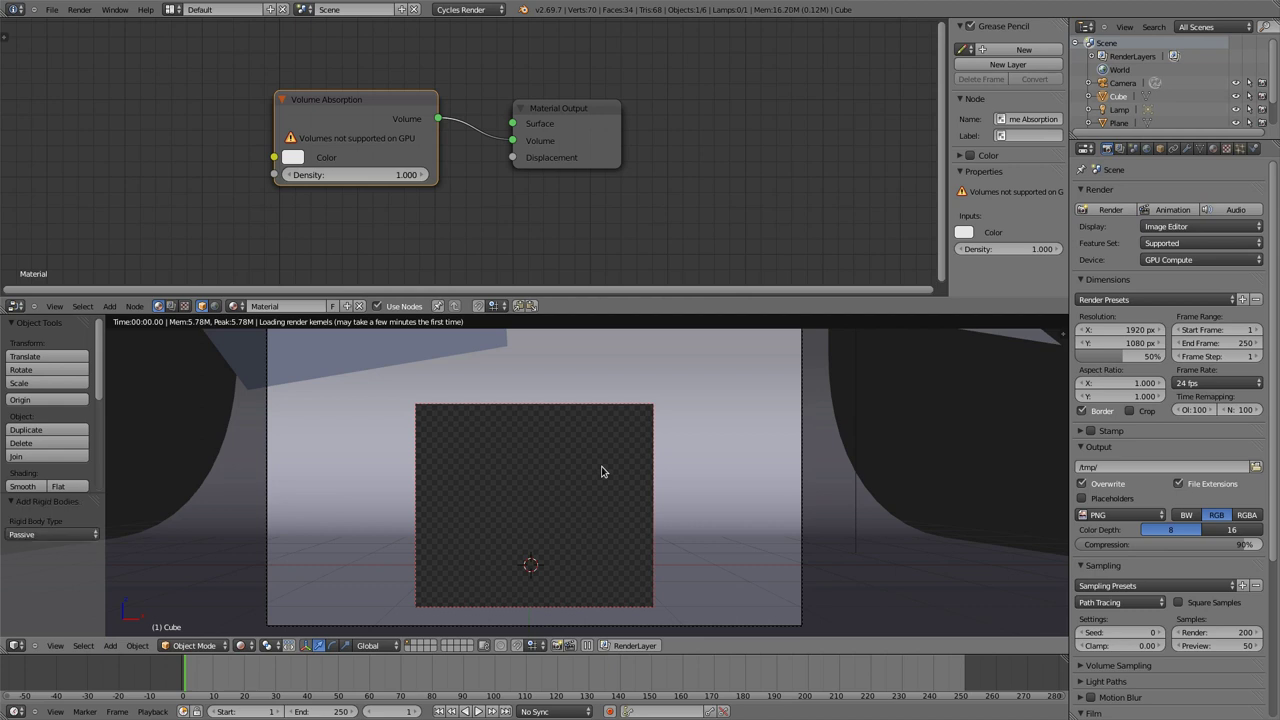
right_click(564, 468)
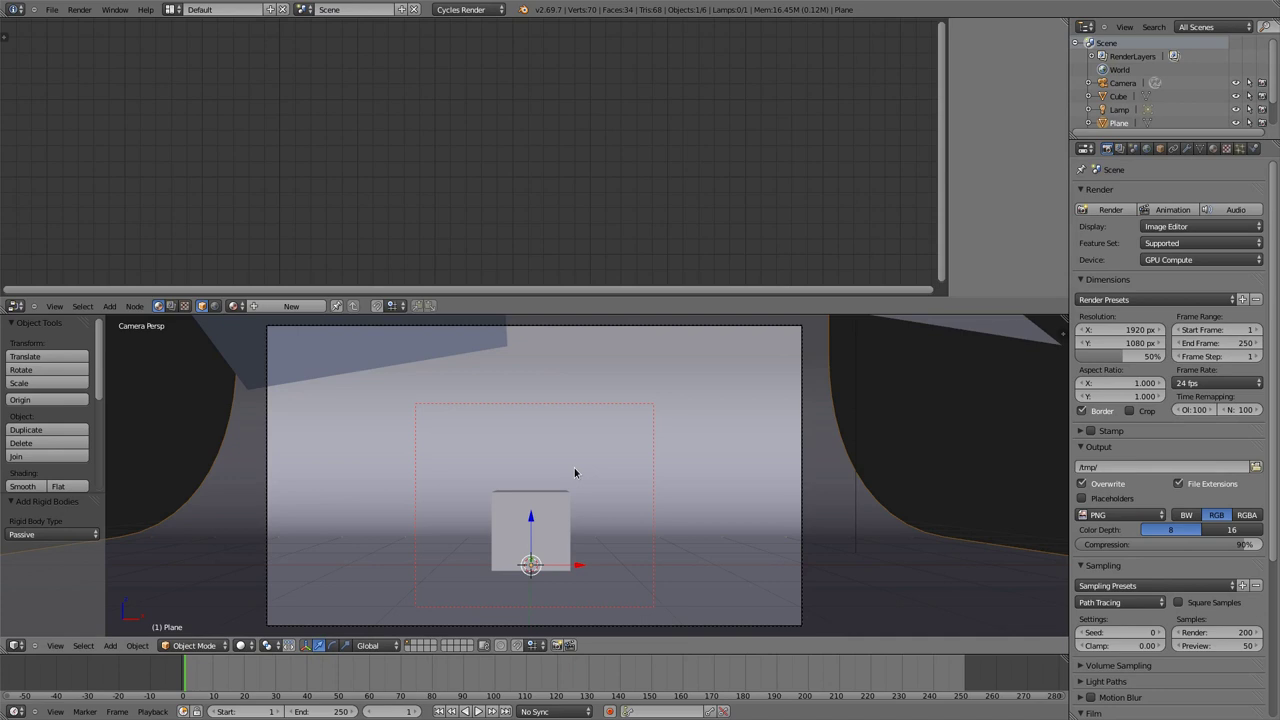
key(shift+z)
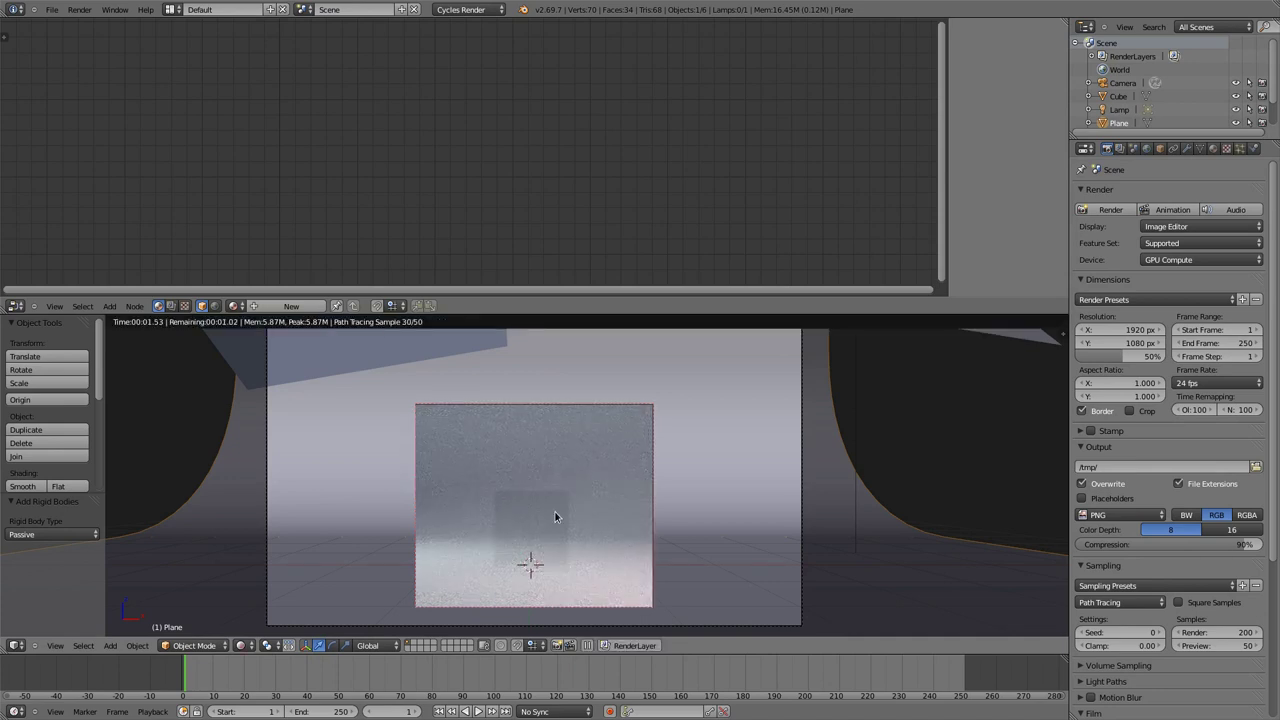
Color the cube's Volume Absorption shader saturated blue and set its density to 2.8.
right_click(548, 518)
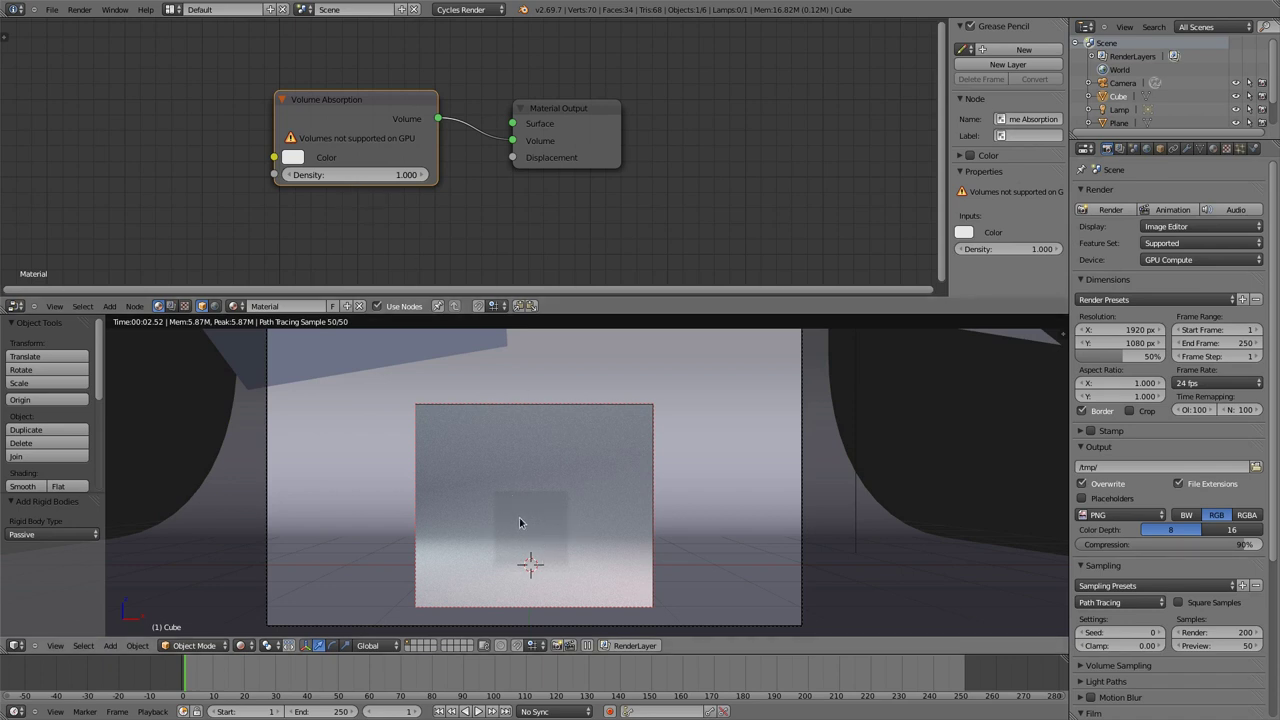
click(292, 159)
drag(352, 215, 398, 206)
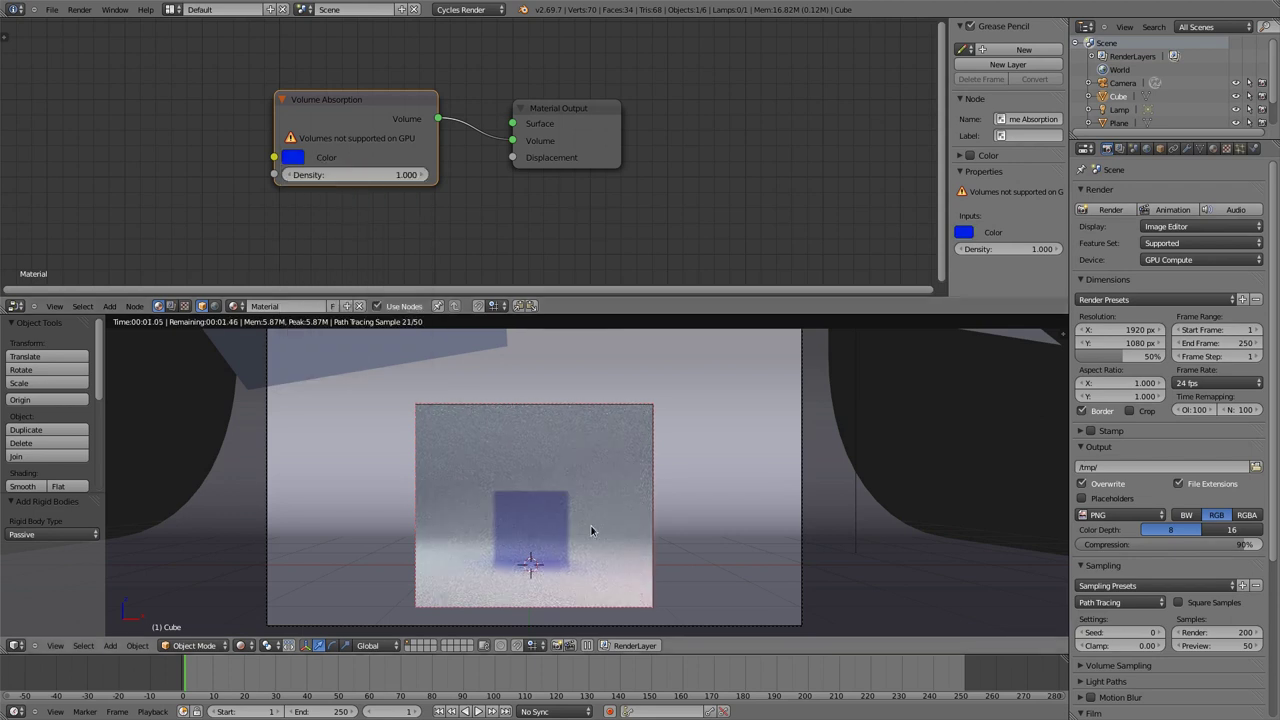
scroll(591, 531, up, 1)
shift+middle_drag(586, 539, 584, 501)
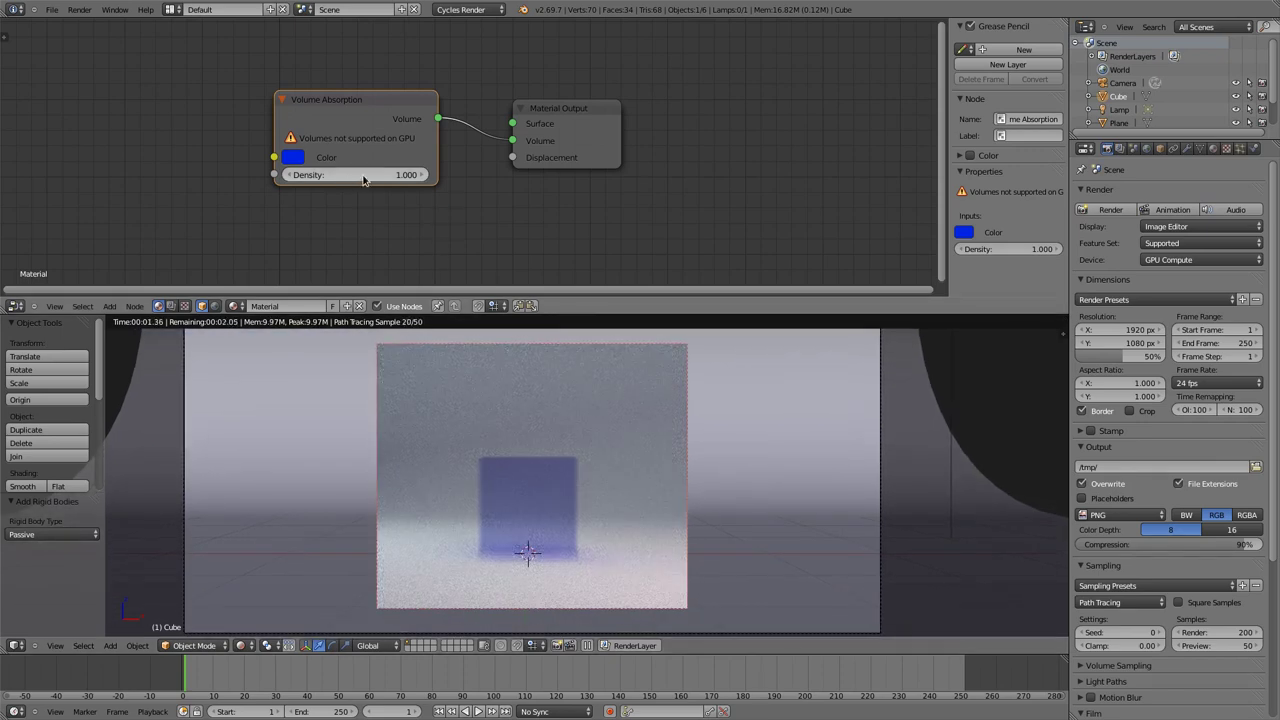
click(345, 180)
drag(345, 177, 400, 177)
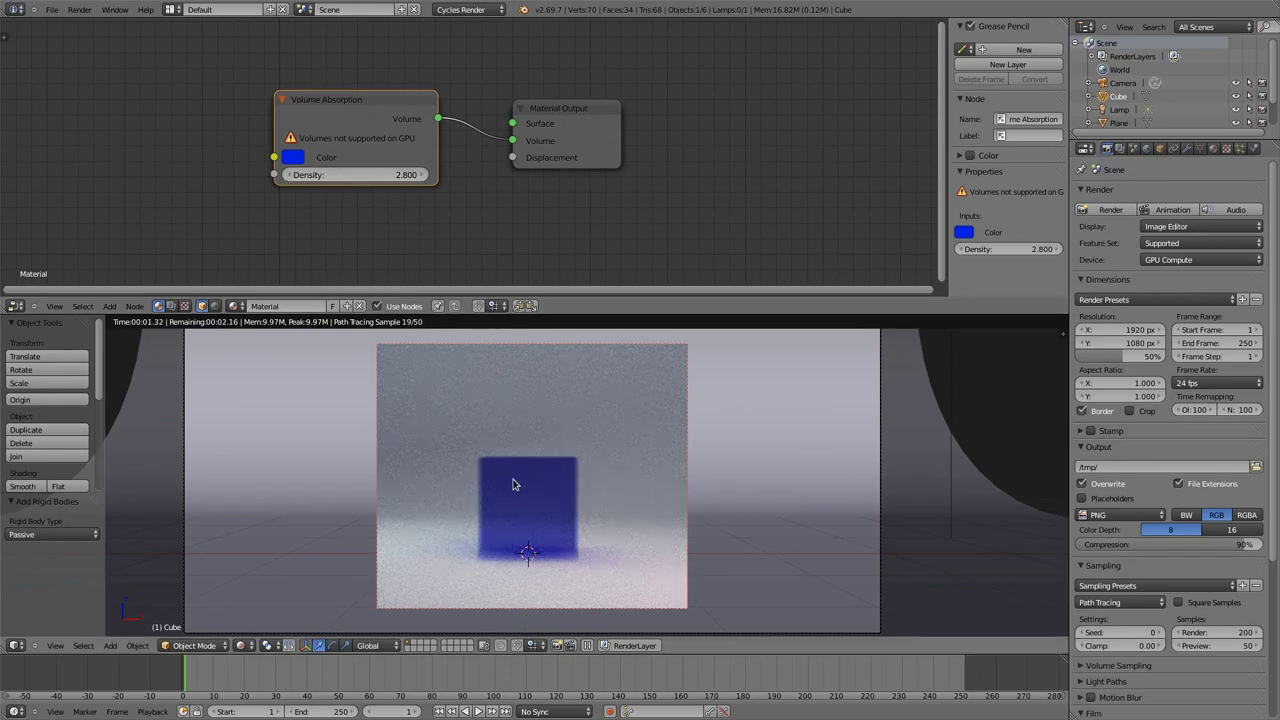
Preview the cube from an angled perspective outside the camera, with a render border drawn closely around it.
key(KP_0)
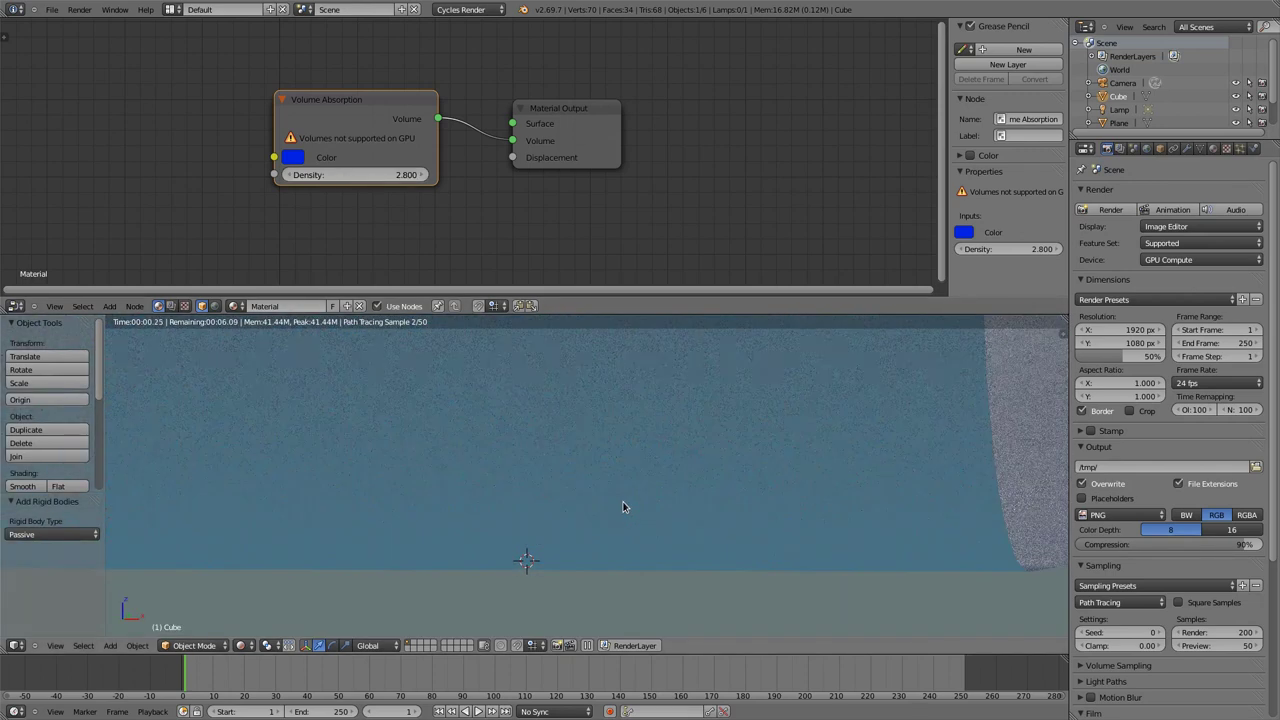
scroll(621, 500, up, 5)
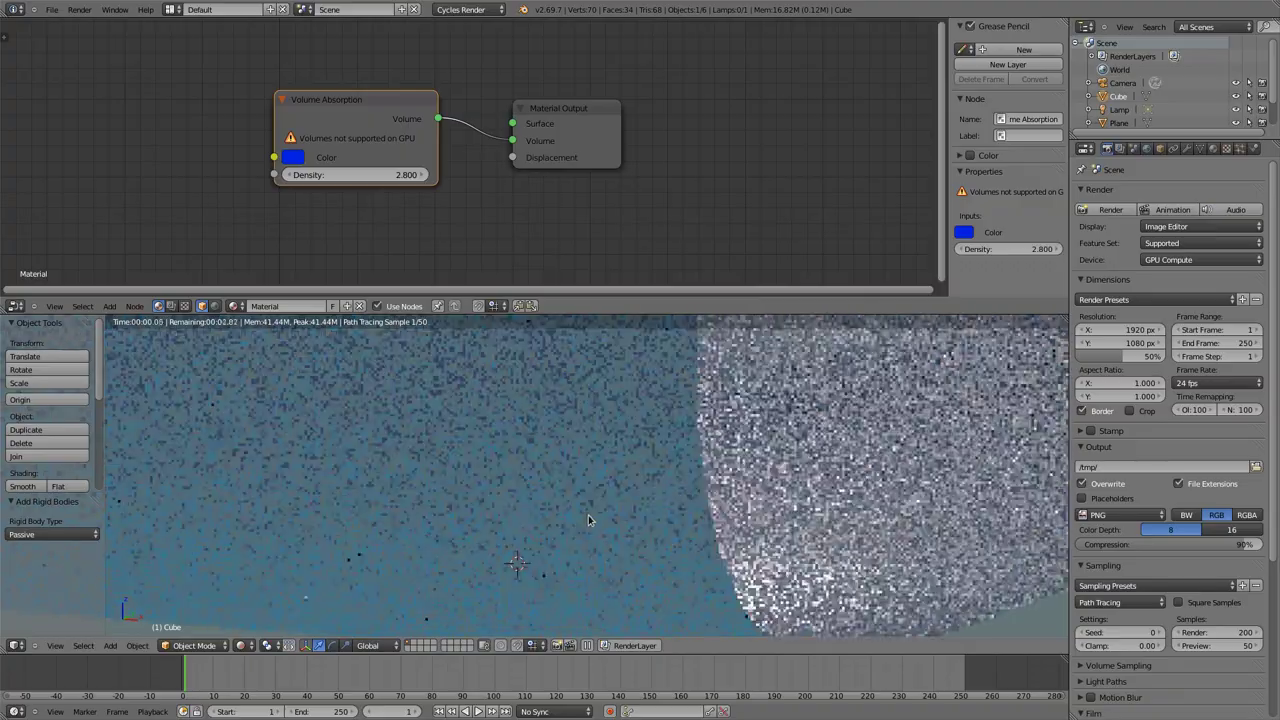
middle_drag(562, 518, 540, 498)
scroll(540, 498, up, 1)
scroll(540, 498, up, 1)
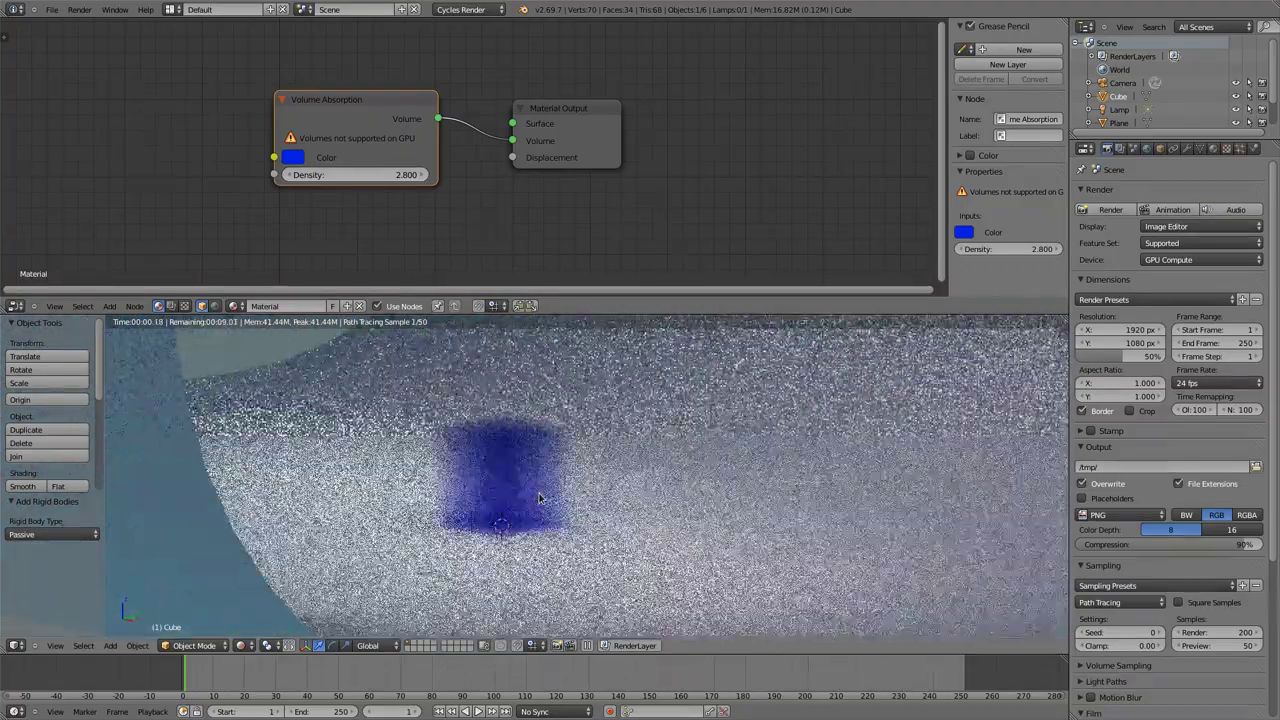
key(ctrl+b)
drag(383, 366, 628, 568)
Raise the Volume Absorption density to 5.4 and return to the camera view.
drag(323, 177, 452, 177)
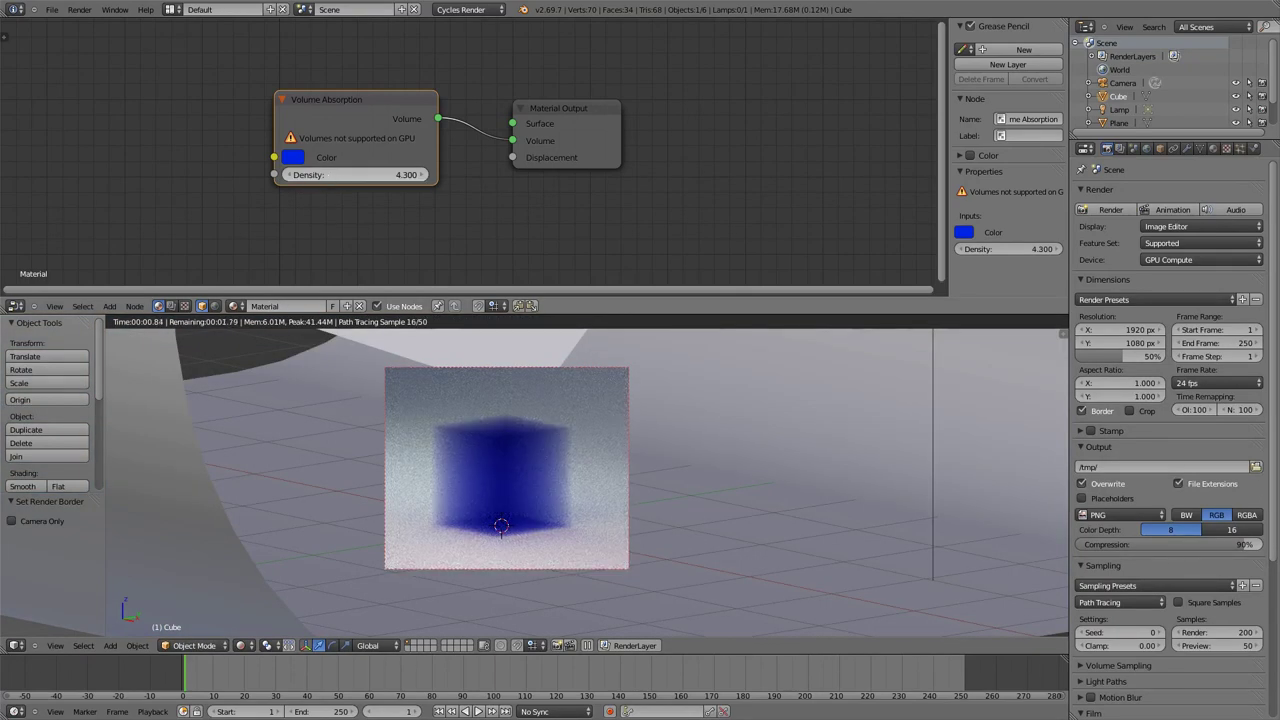
mouse_move(329, 177)
mouse_down()
mouse_move(314, 177)
mouse_move(336, 177)
mouse_up()
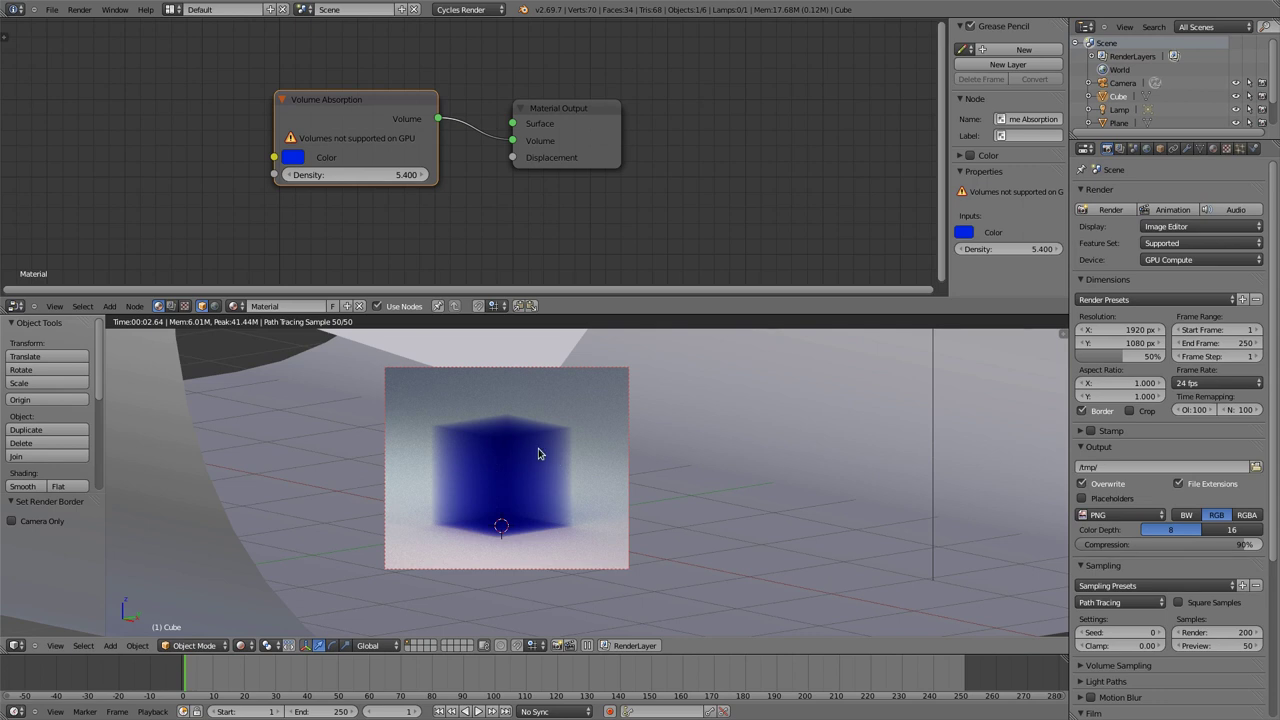
key(KP_0)
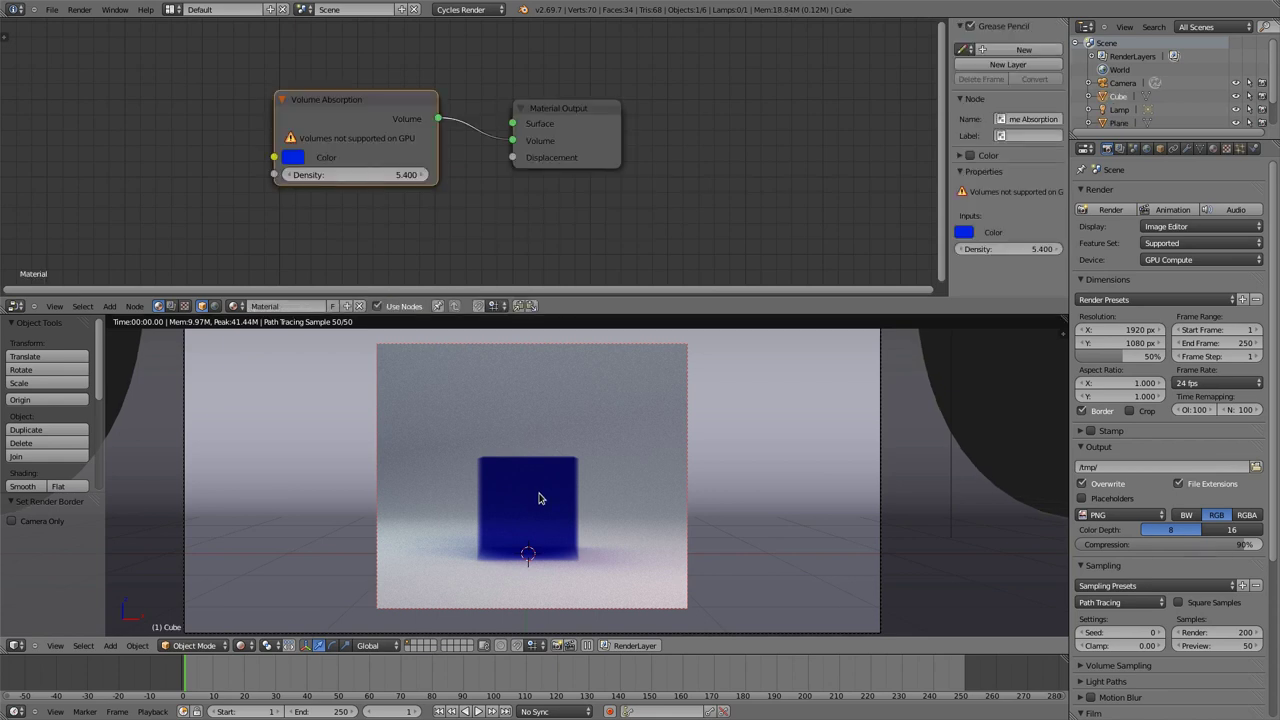
Give the cube a Subdivision Surface modifier at level 3 and a Displace modifier with a new texture.
key(ctrl+3)
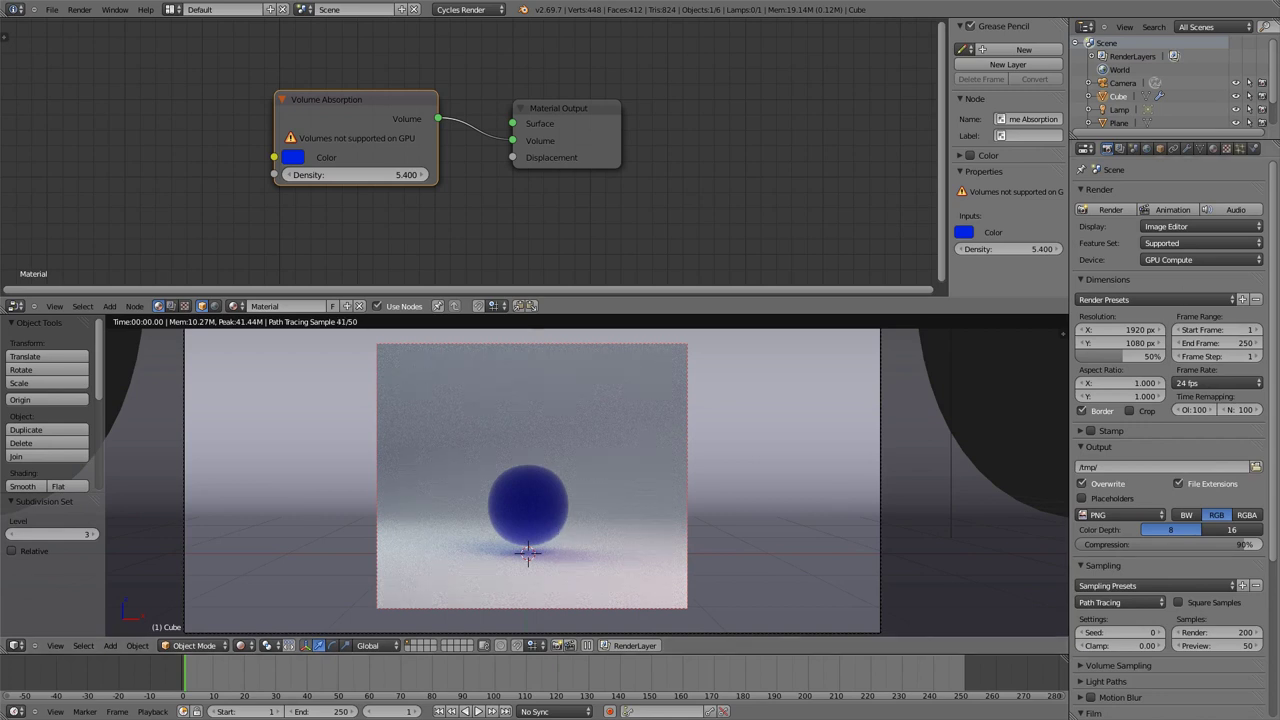
click(1189, 149)
click(1160, 194)
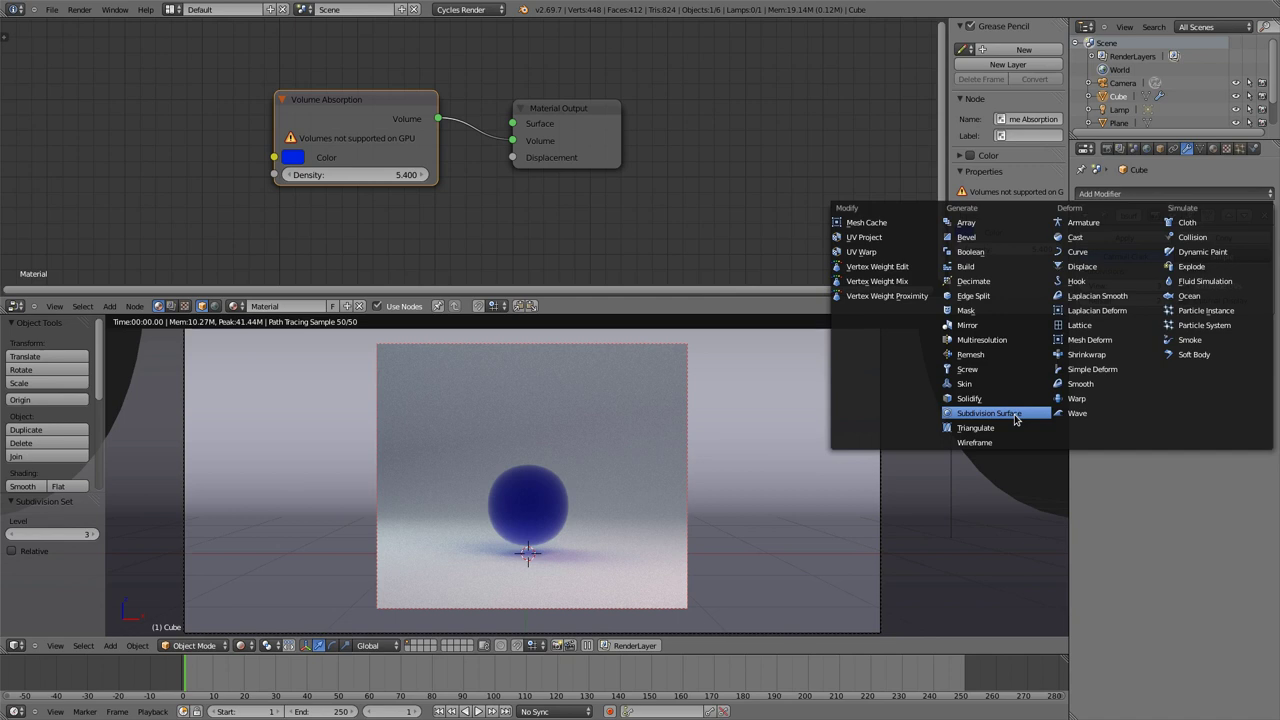
click(1076, 266)
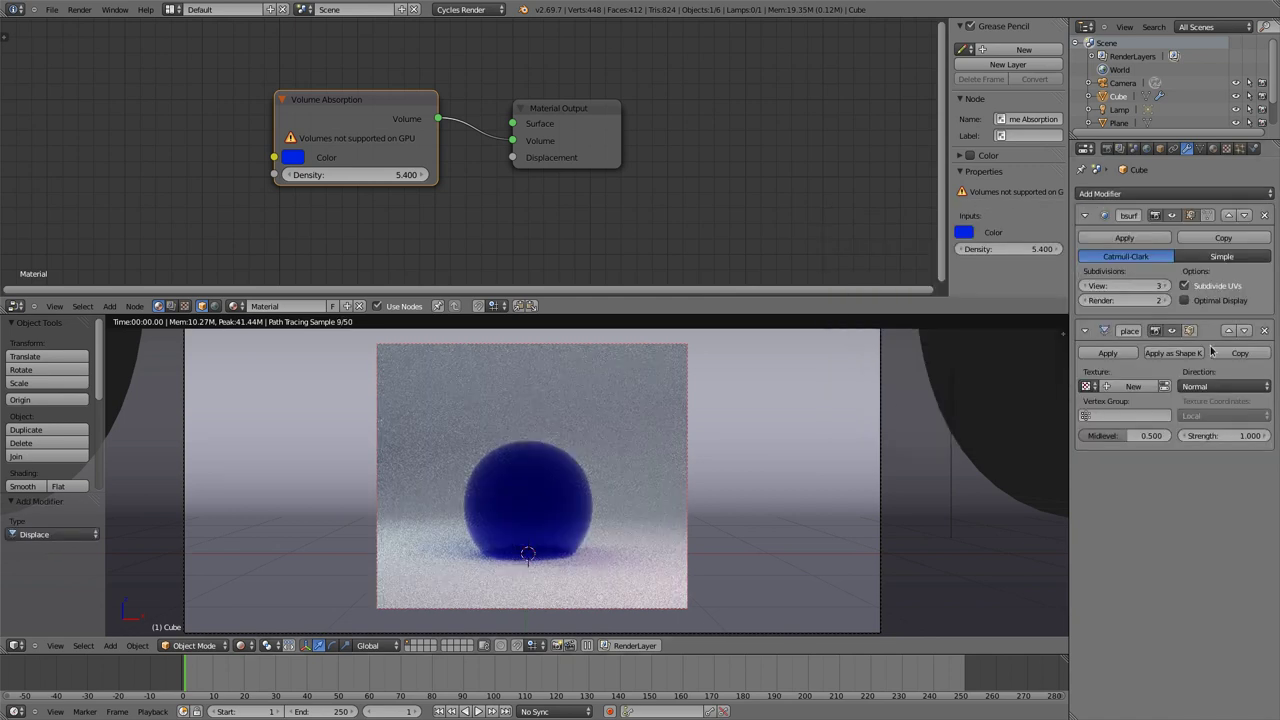
click(1133, 386)
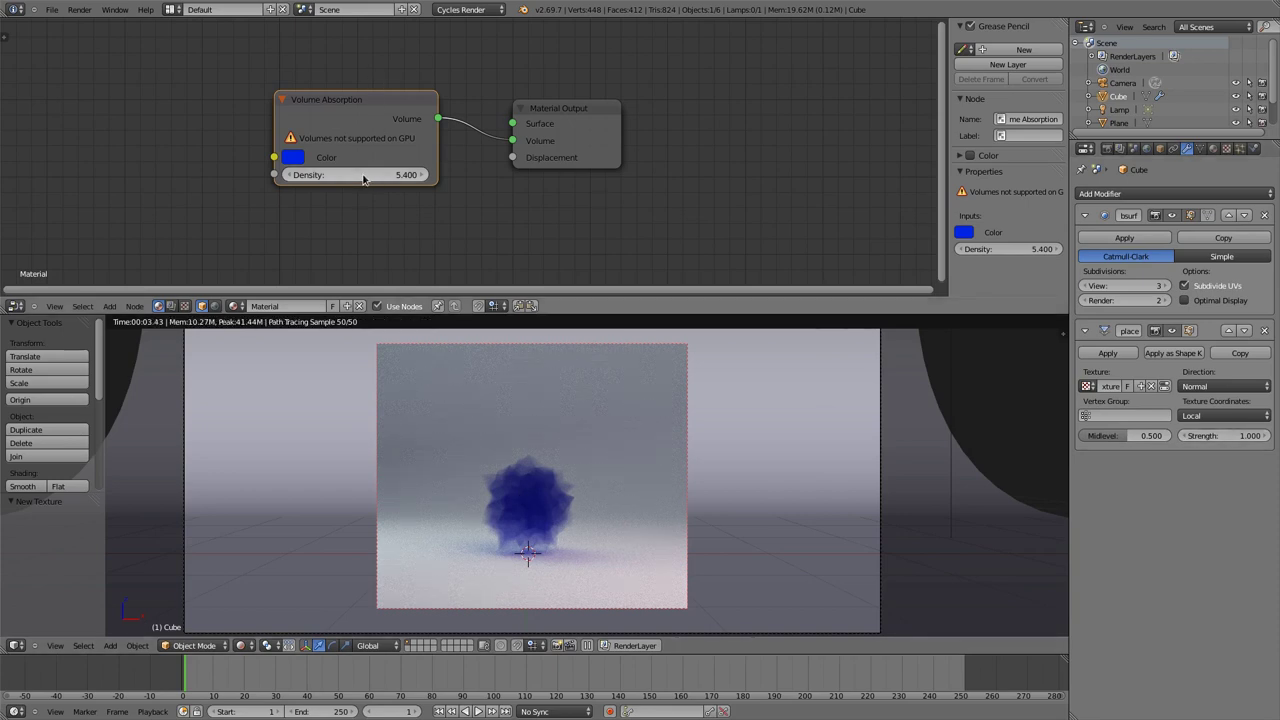
Set the Volume Absorption density to 5.0 and add an Emission shader node beneath it.
drag(363, 178, 335, 178)
drag(372, 103, 397, 35)
key(shift+a)
mouse_move(383, 133)
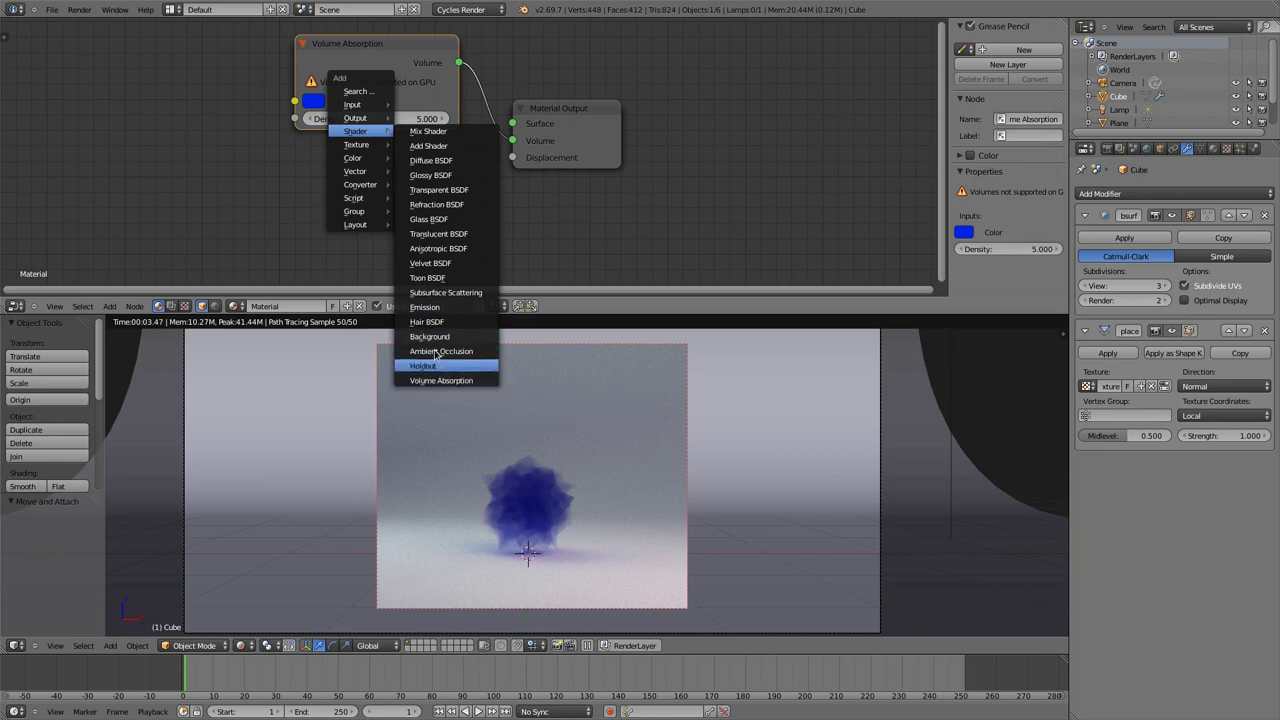
click(425, 307)
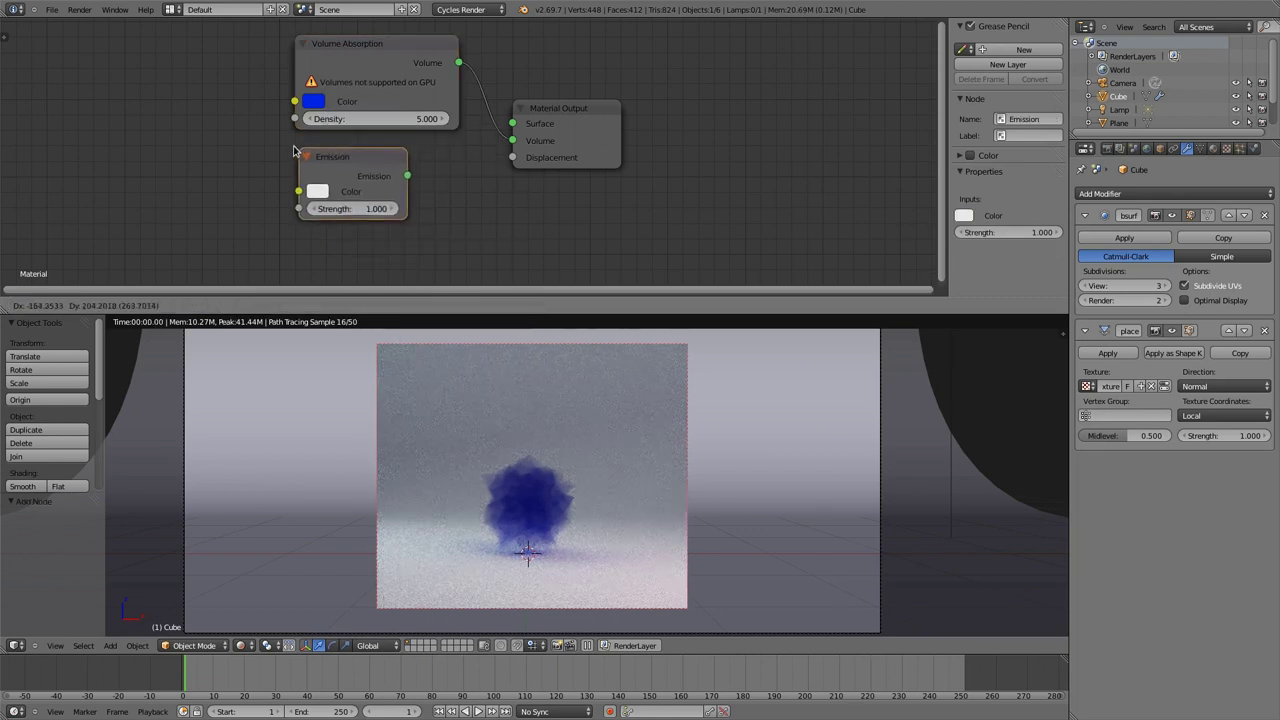
click(292, 143)
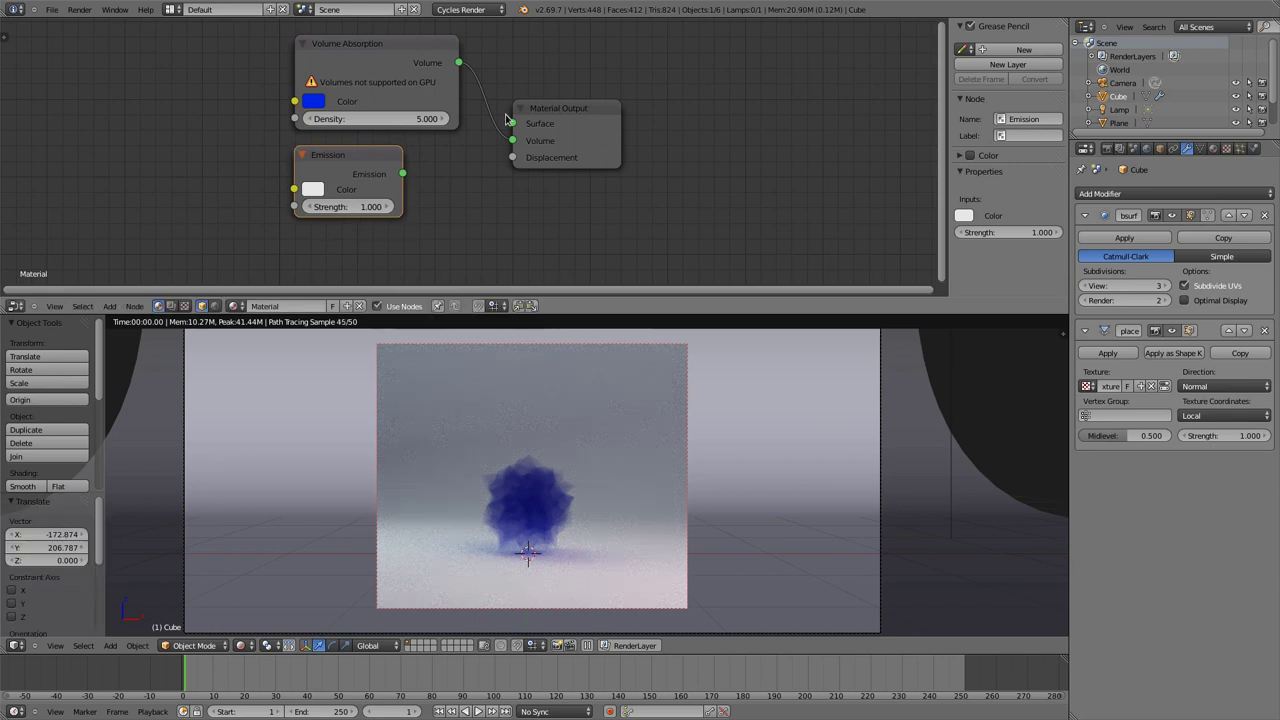
Feed the Emission shader into the material's Volume output in place of Volume Absorption, and make the emission color green.
ctrl+drag(497, 93, 476, 134)
drag(402, 174, 512, 140)
click(313, 190)
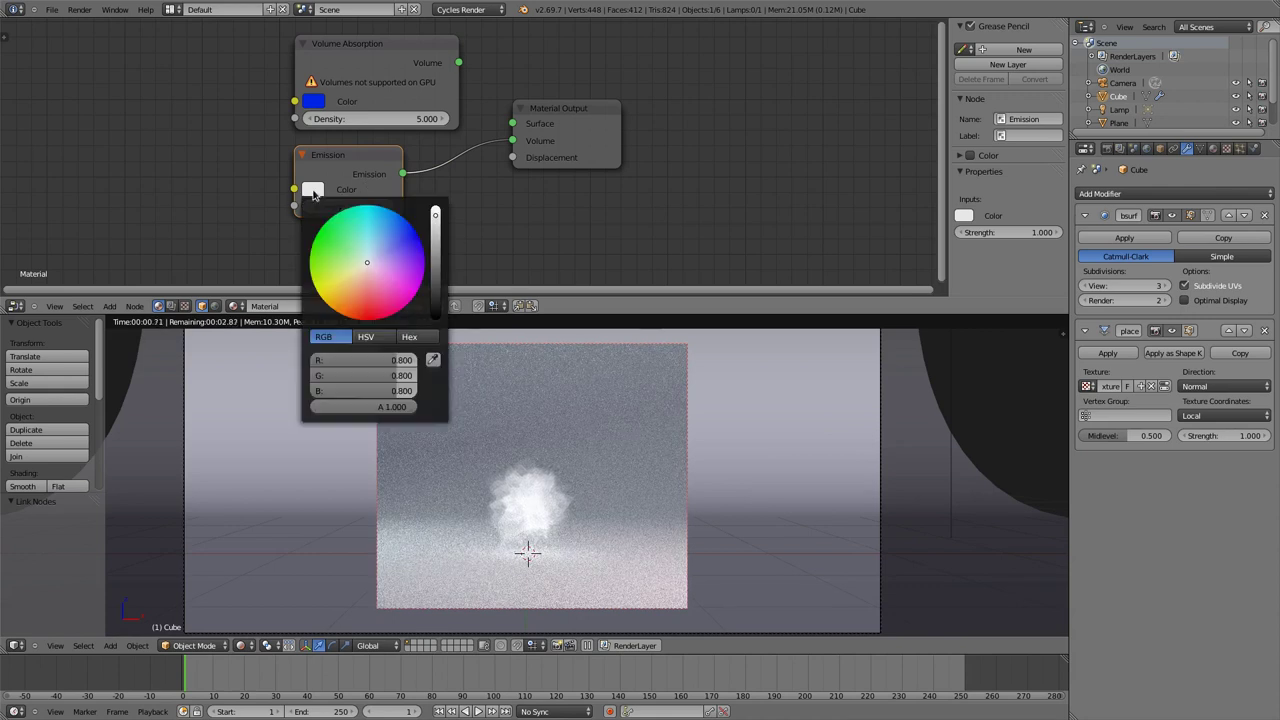
drag(365, 247, 321, 227)
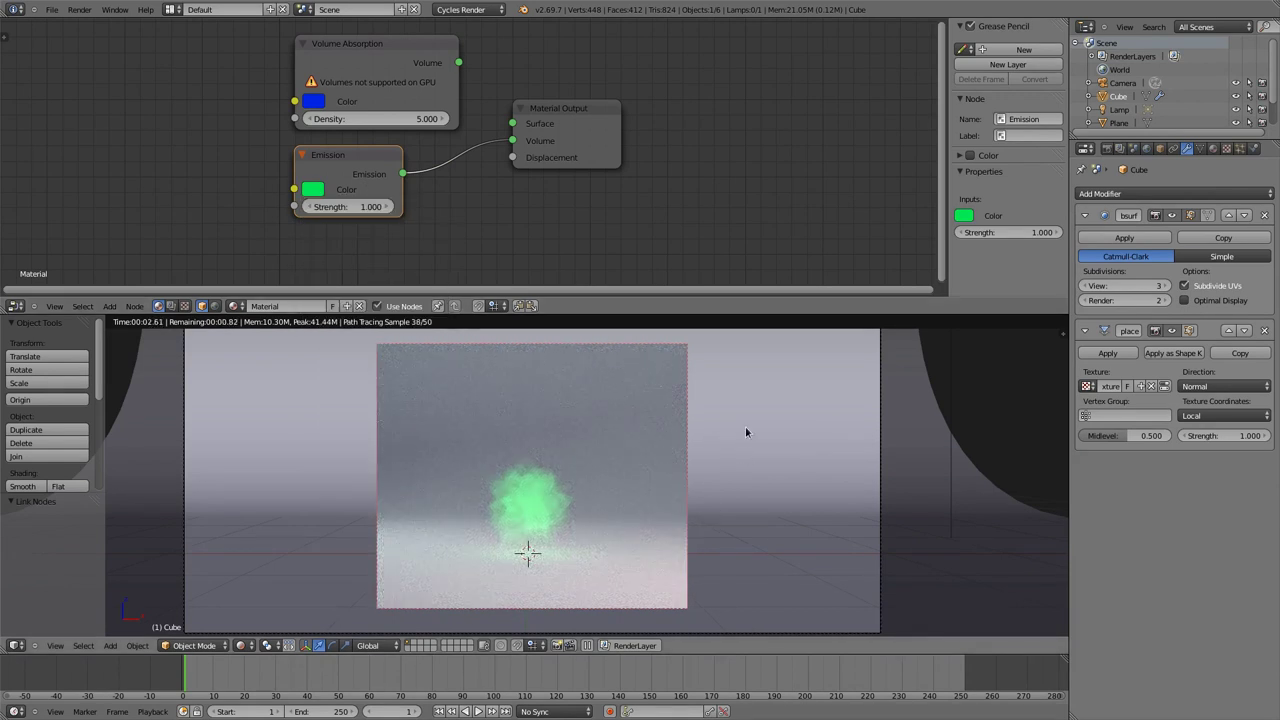
Delete the lamp and the two light-emitting planes above the backdrop so the glowing volume lights the scene.
right_click(950, 384)
key(Delete)
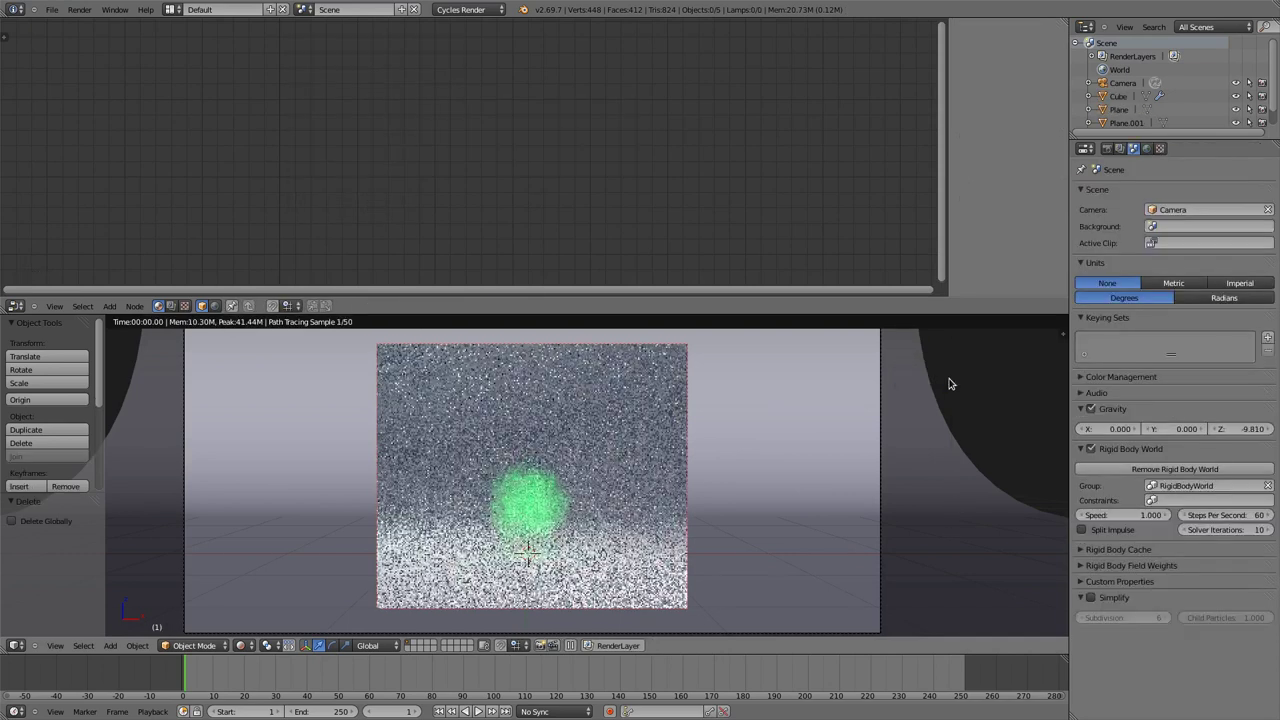
scroll(621, 428, down, 5)
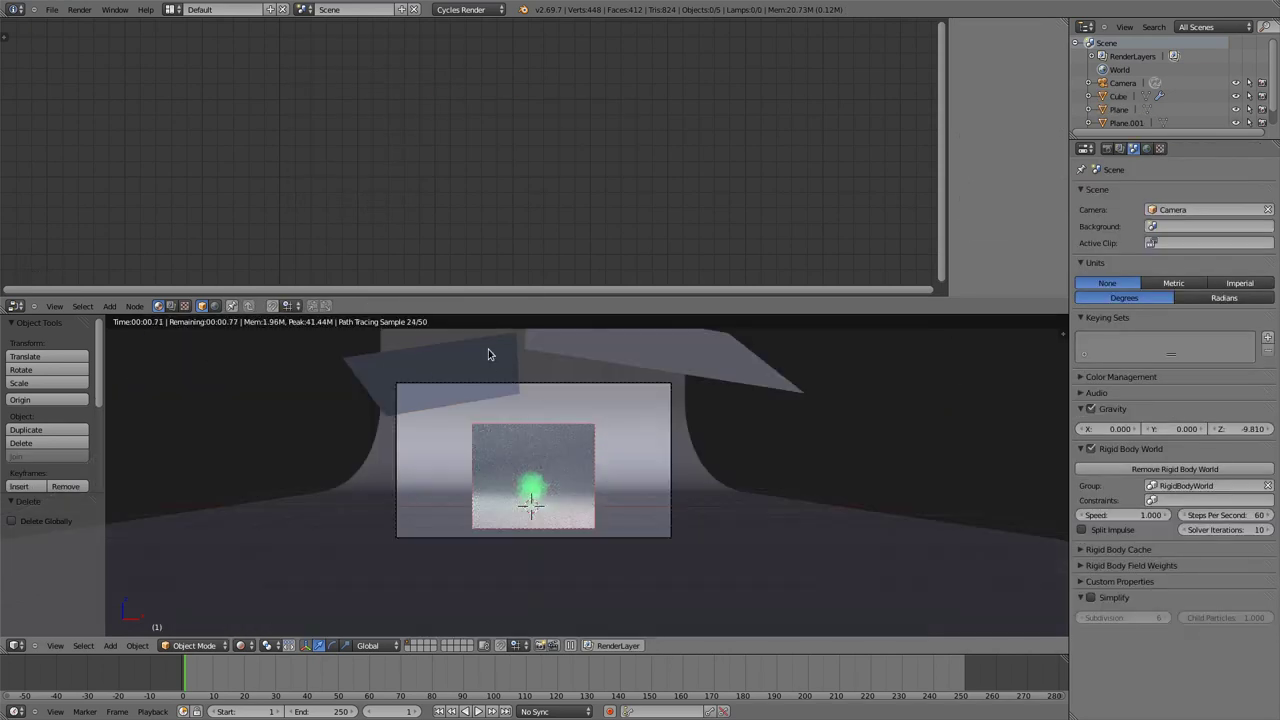
right_click(488, 354)
key(x)
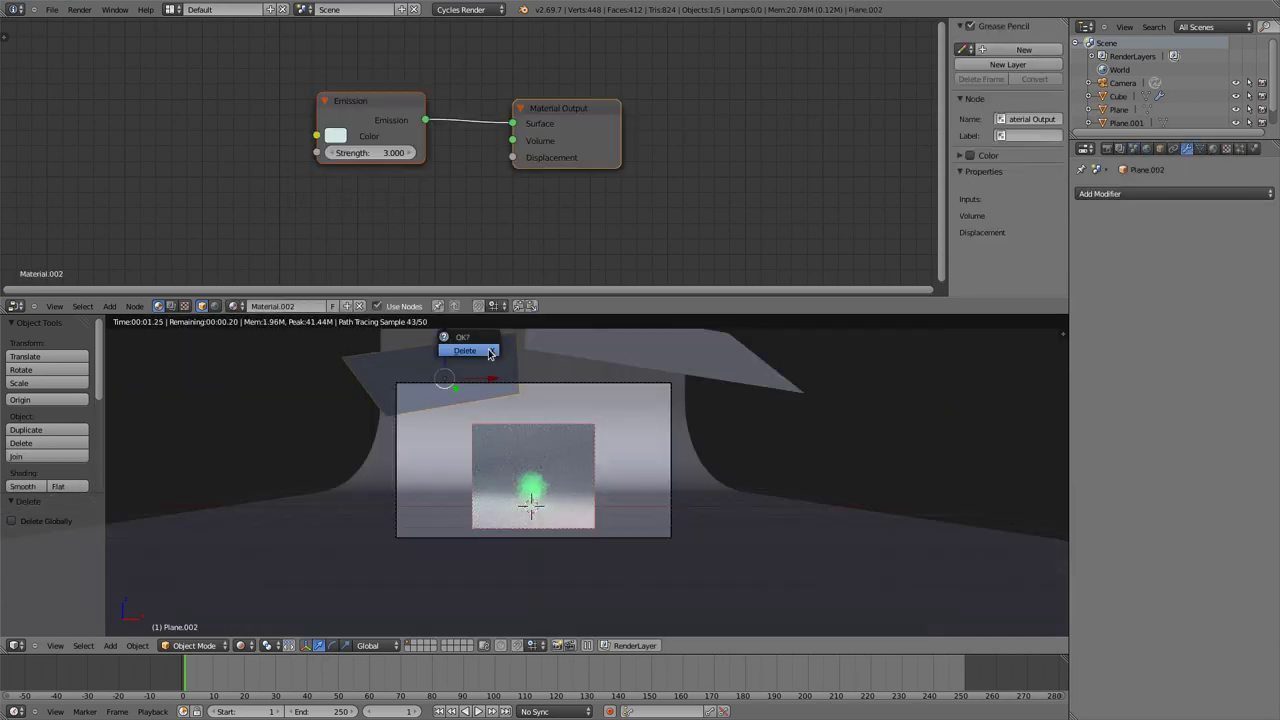
click(497, 362)
right_click(586, 351)
key(Delete)
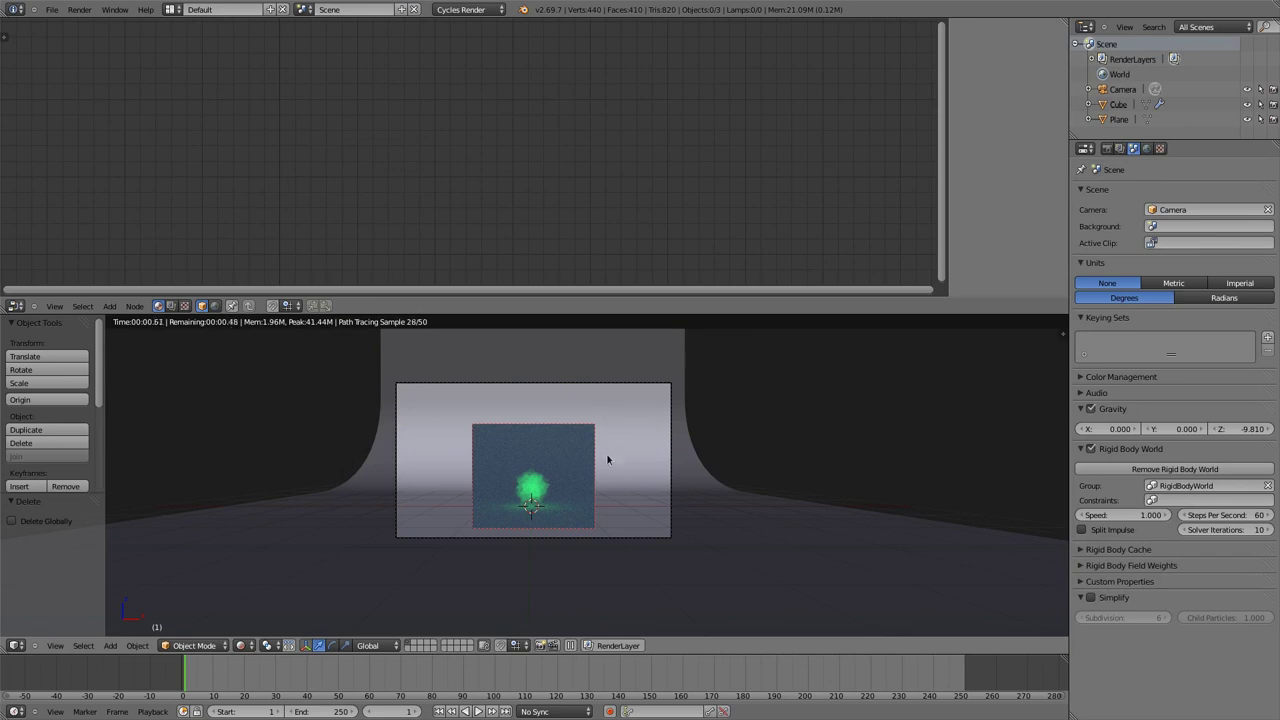
scroll(574, 471, up, 6)
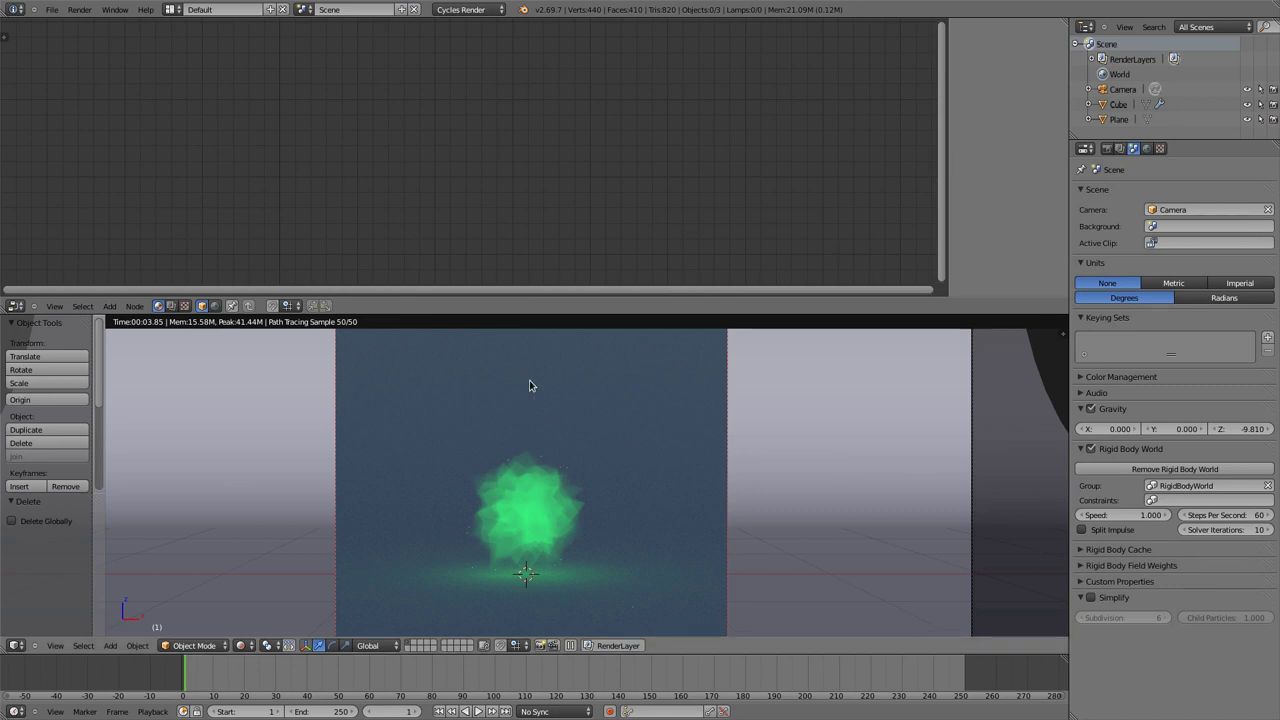
Delete the Emission and Volume Absorption nodes from the cube's material.
right_click(535, 497)
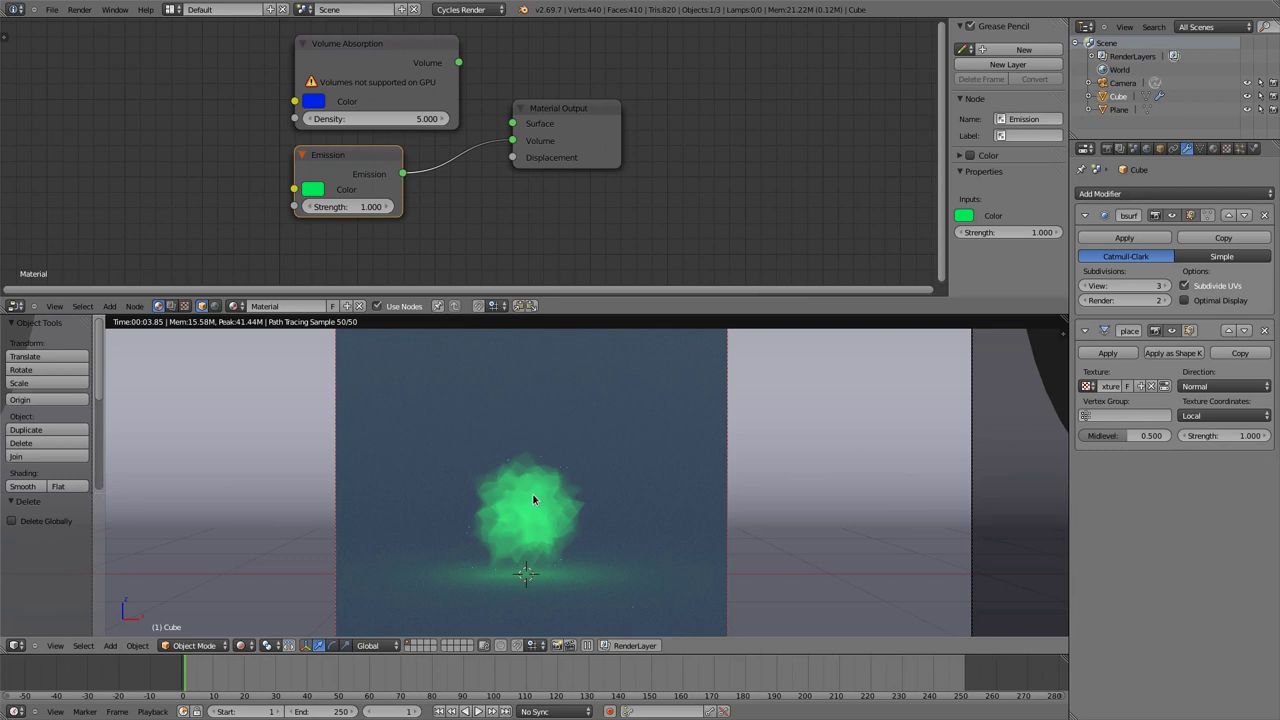
key(x)
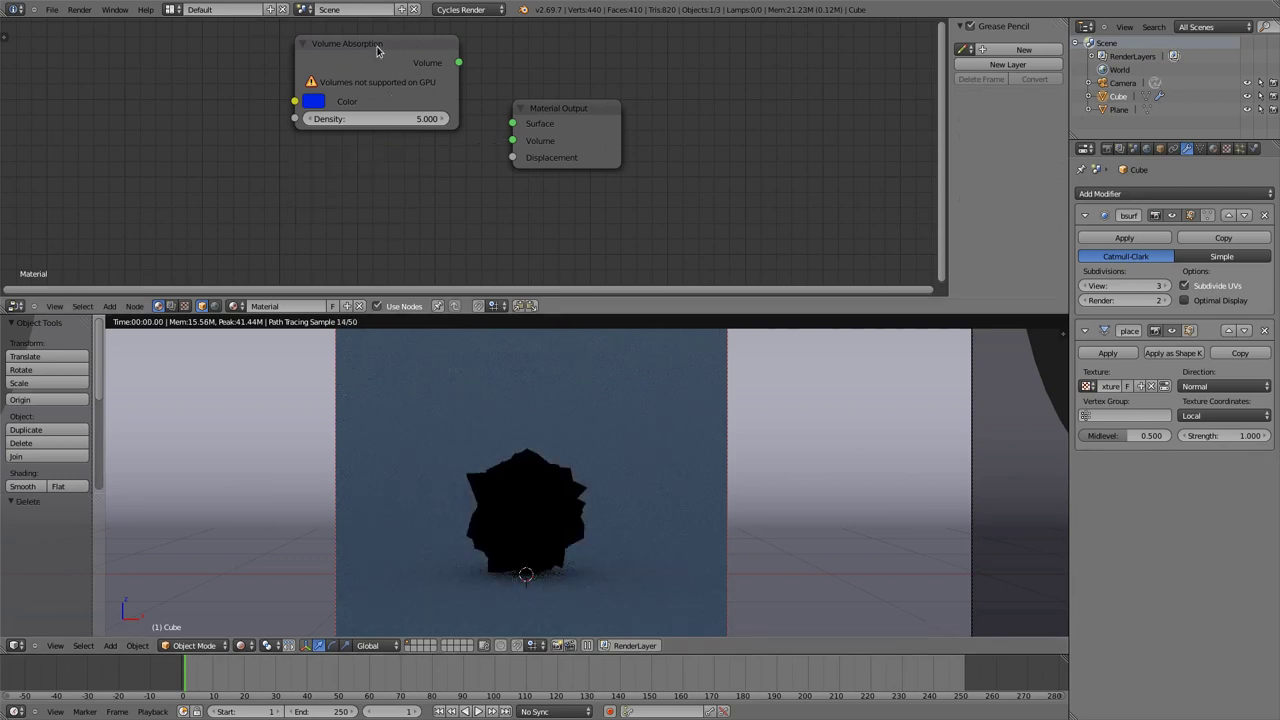
right_click(377, 51)
key(x)
right_click(533, 508)
key(shift+a)
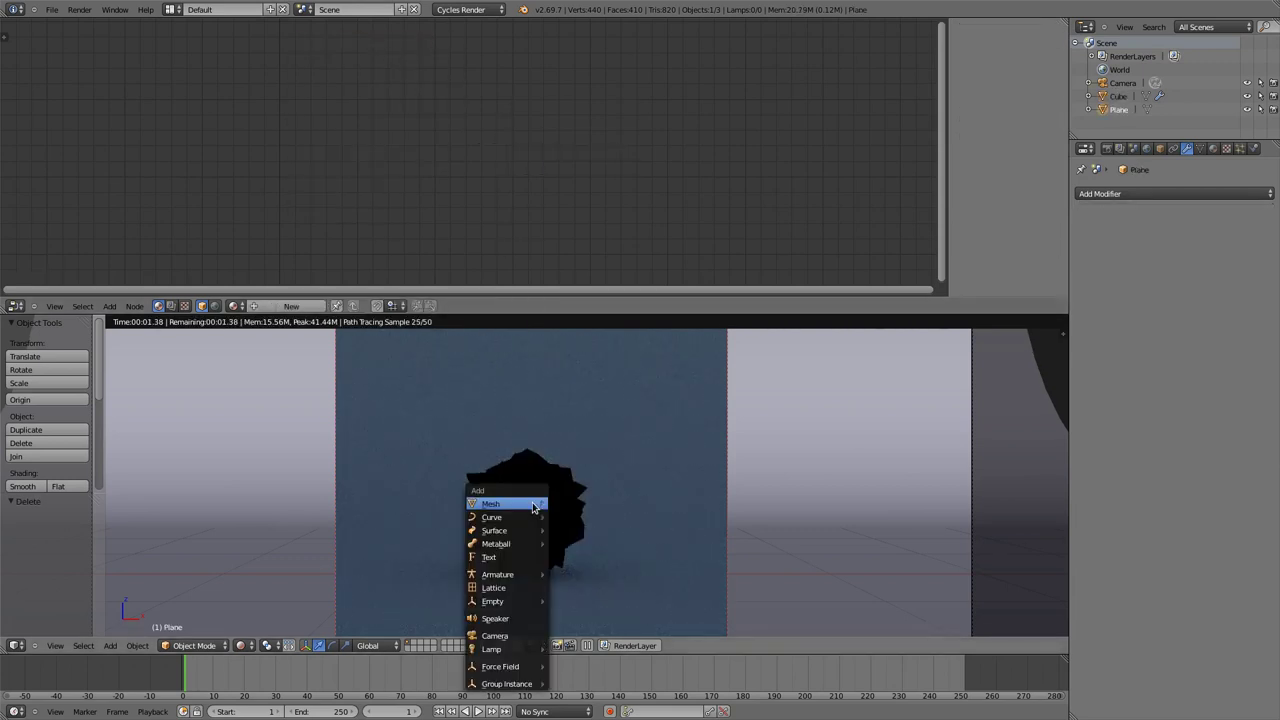
key(shift+a)
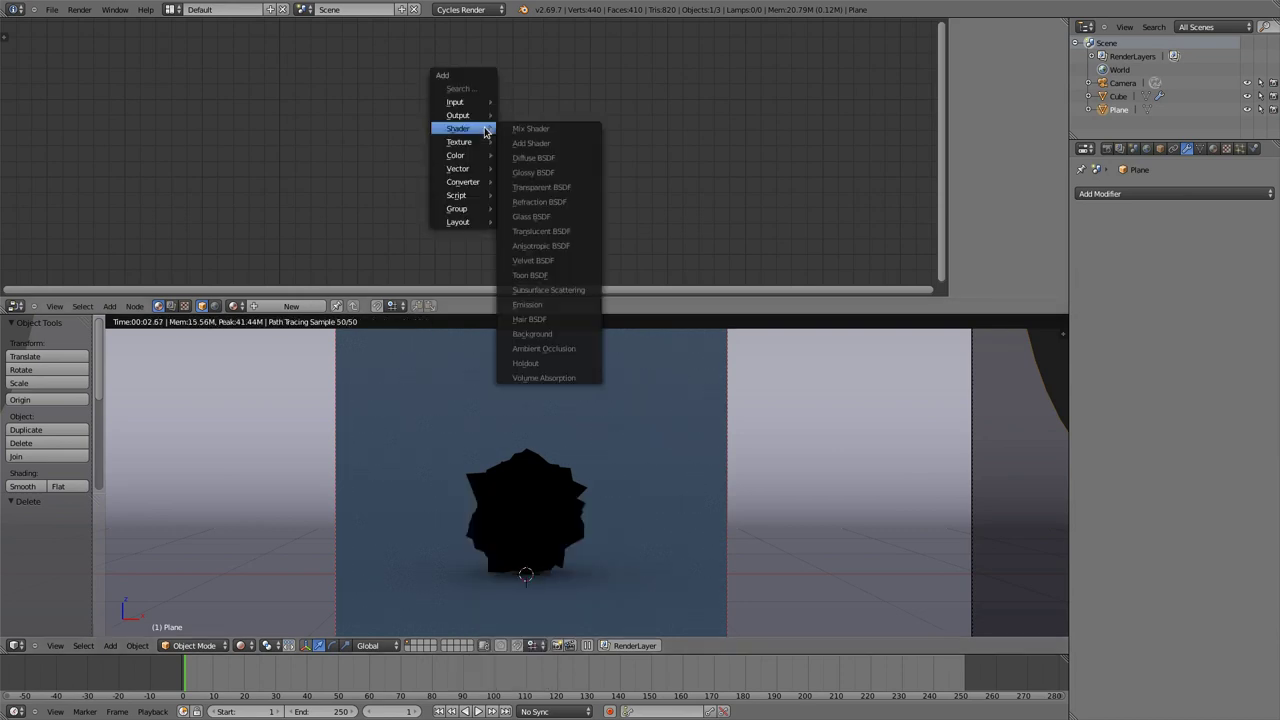
key(Escape)
Add a Glass BSDF node to the cube's material and connect it to the Surface output.
right_click(536, 498)
key(shift+a)
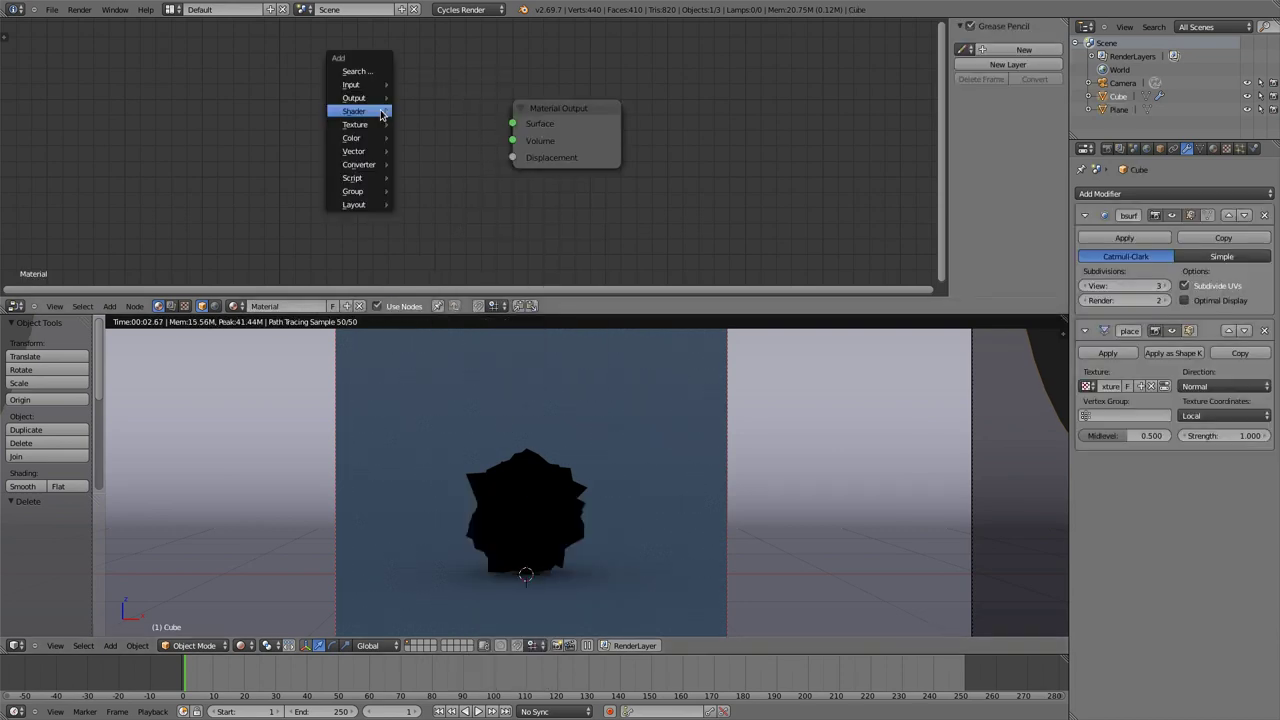
mouse_move(368, 111)
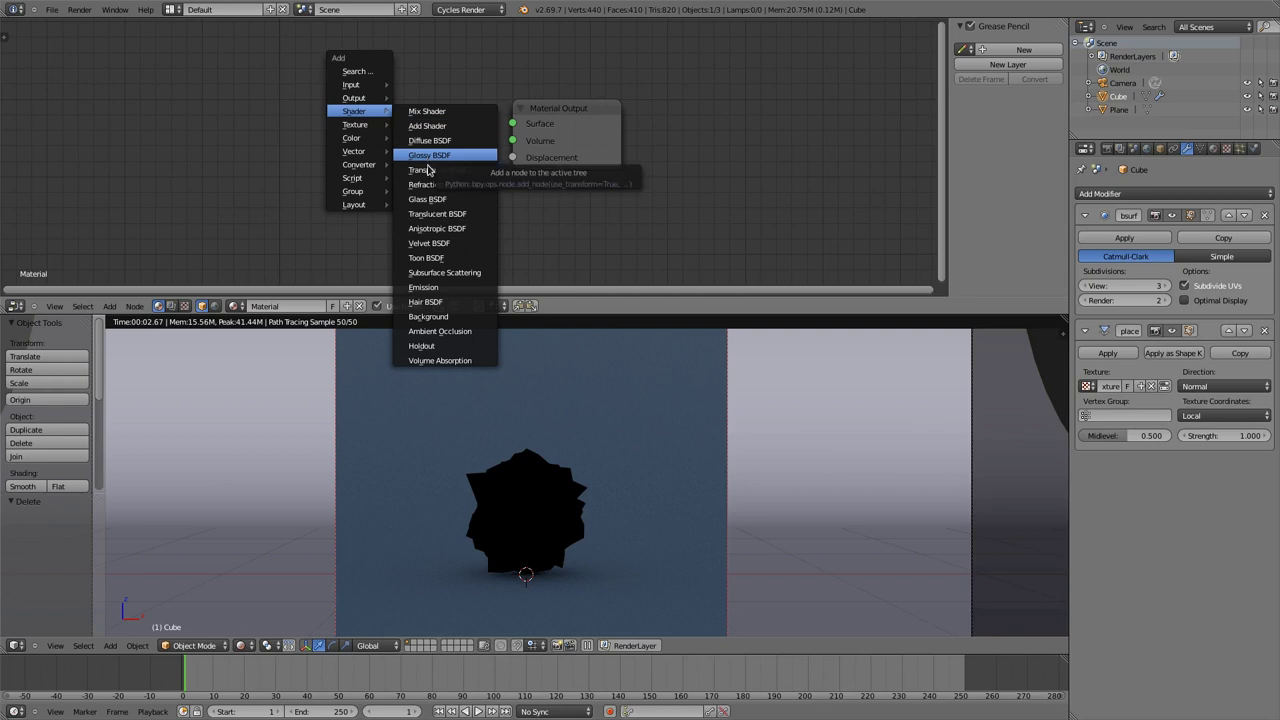
click(426, 199)
click(300, 78)
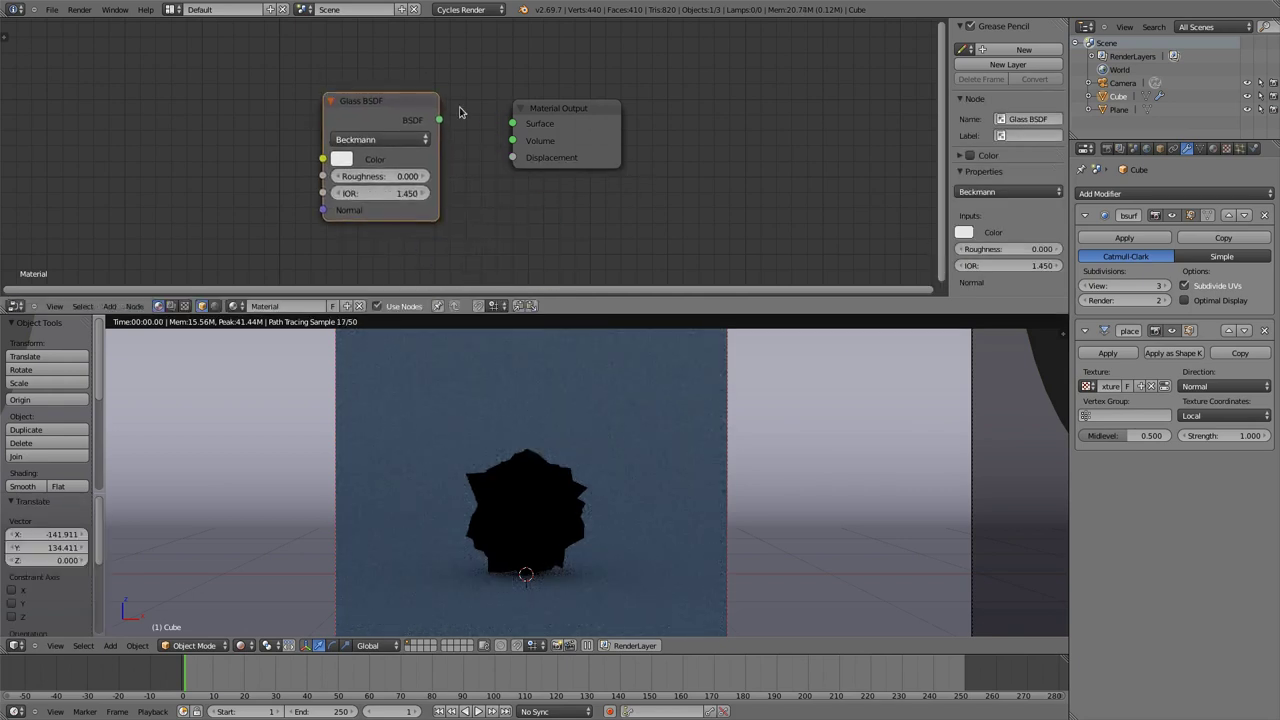
drag(439, 120, 513, 124)
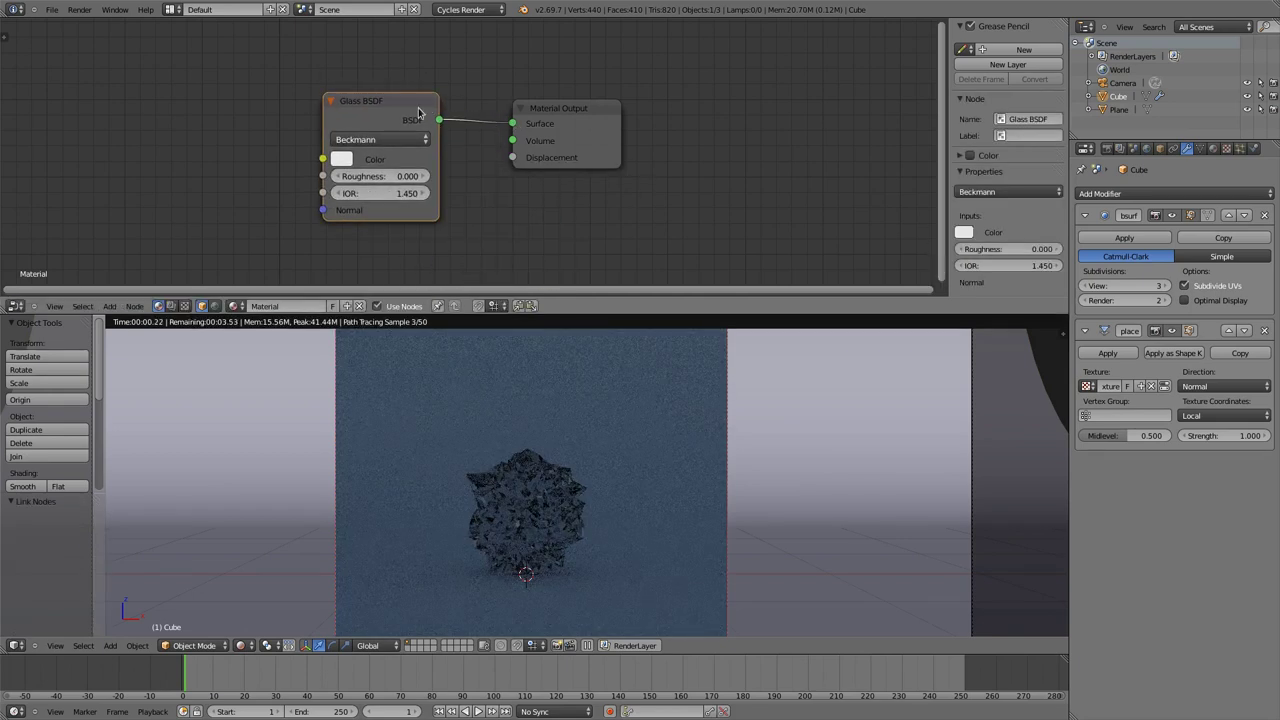
Add a Volume Absorption node connected to the Volume output, spacing it and the Glass BSDF node apart.
drag(394, 101, 291, 65)
key(shift+a)
mouse_move(472, 151)
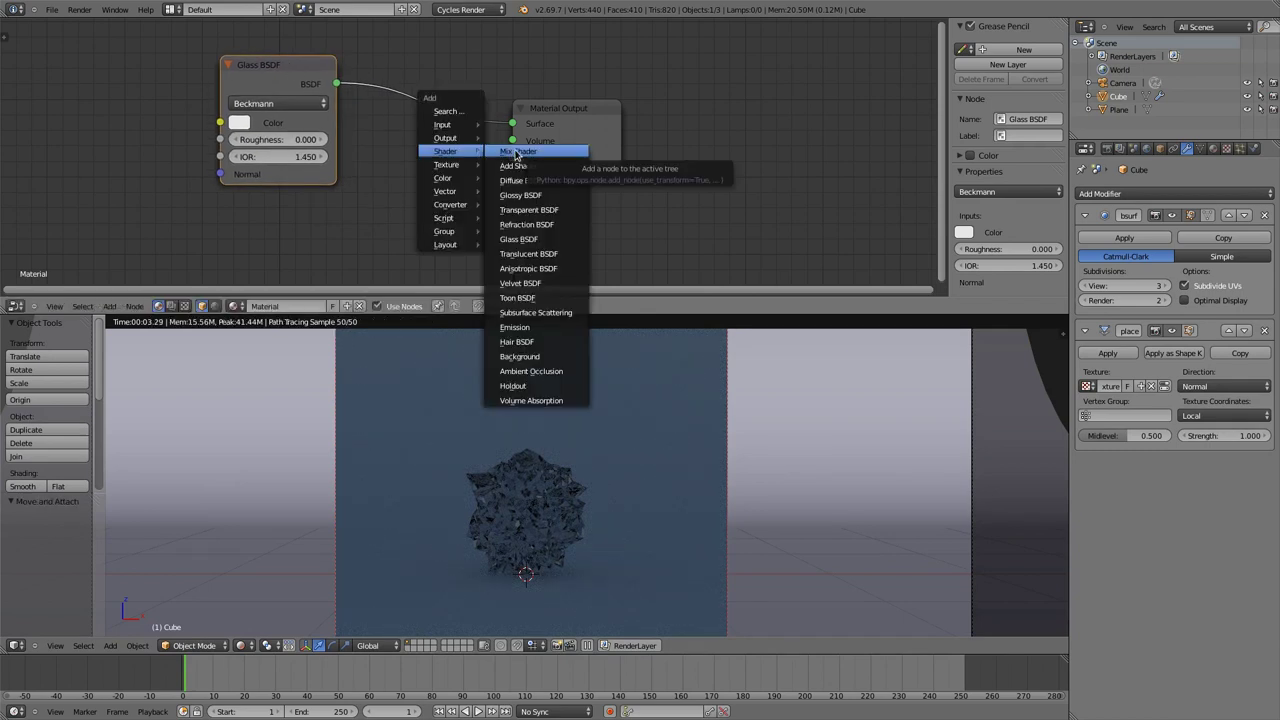
click(531, 400)
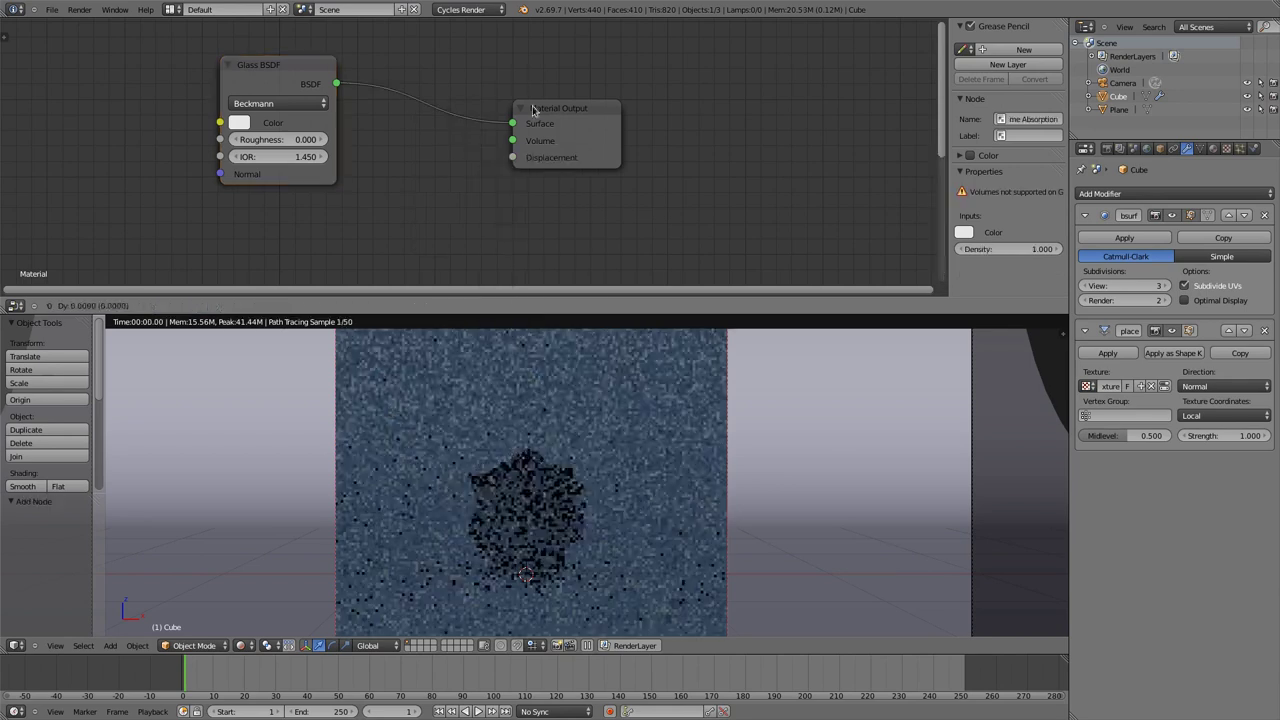
click(398, 212)
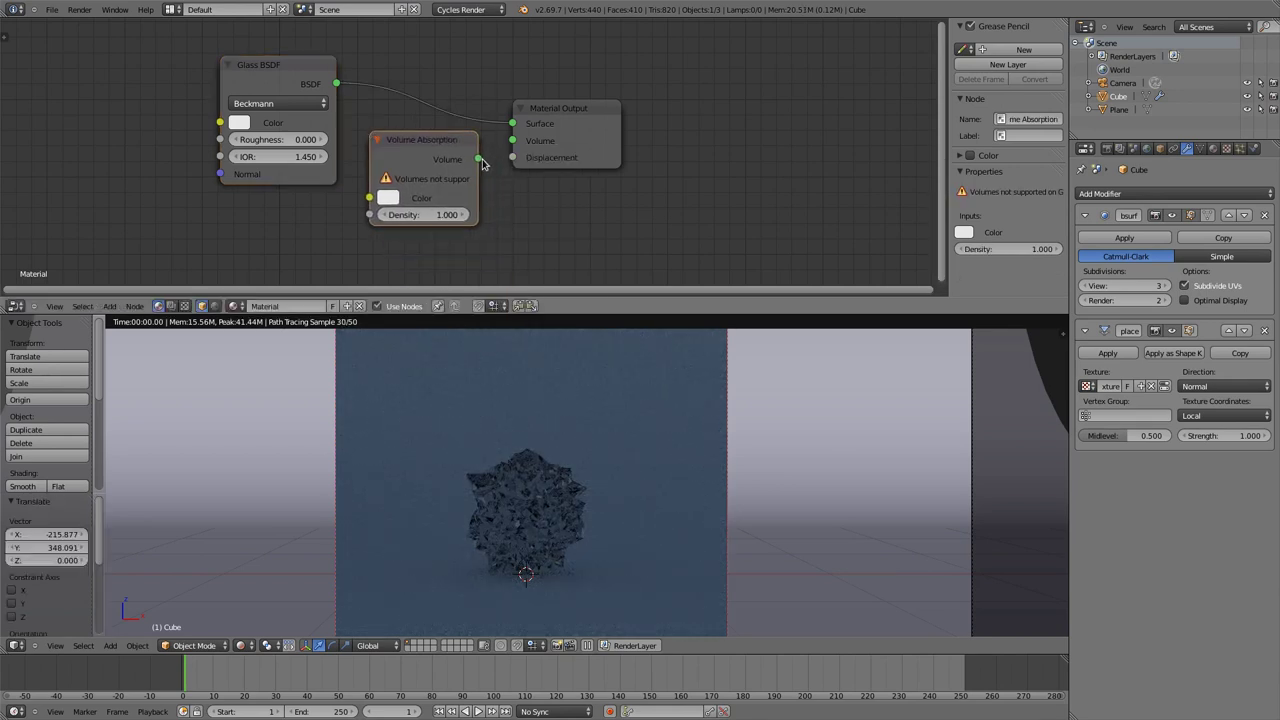
drag(478, 158, 439, 139)
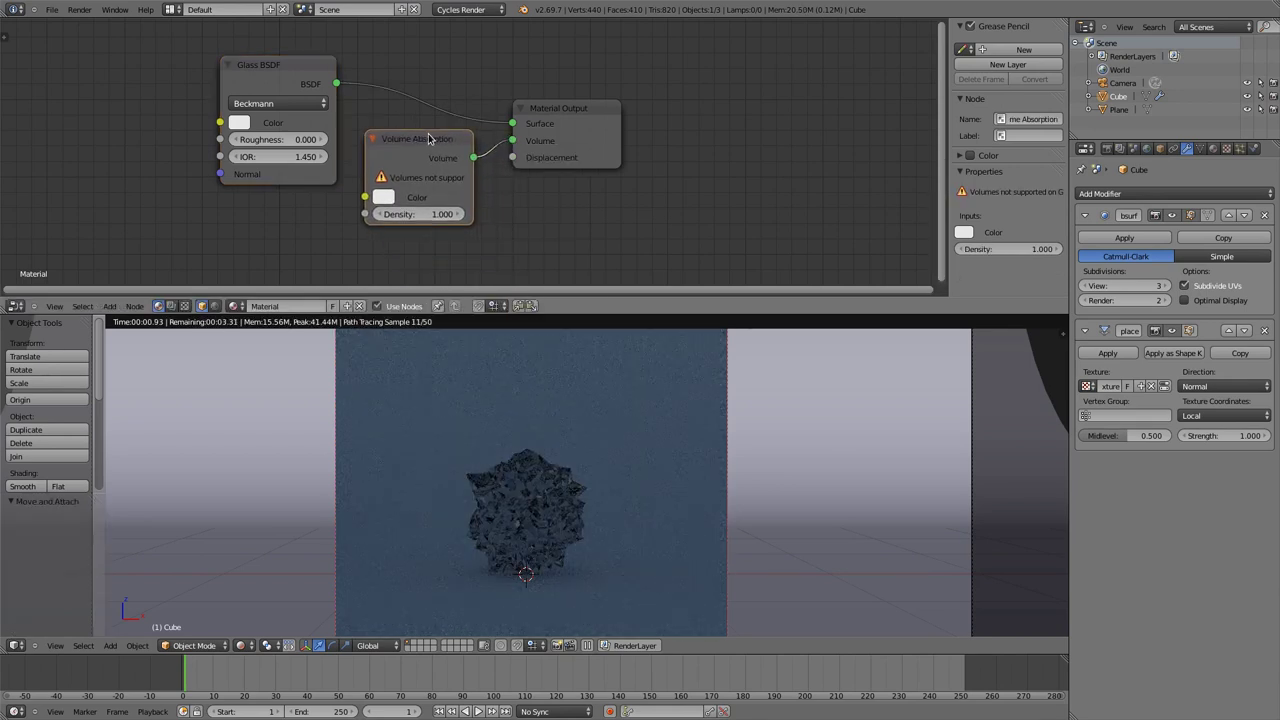
drag(281, 70, 233, 59)
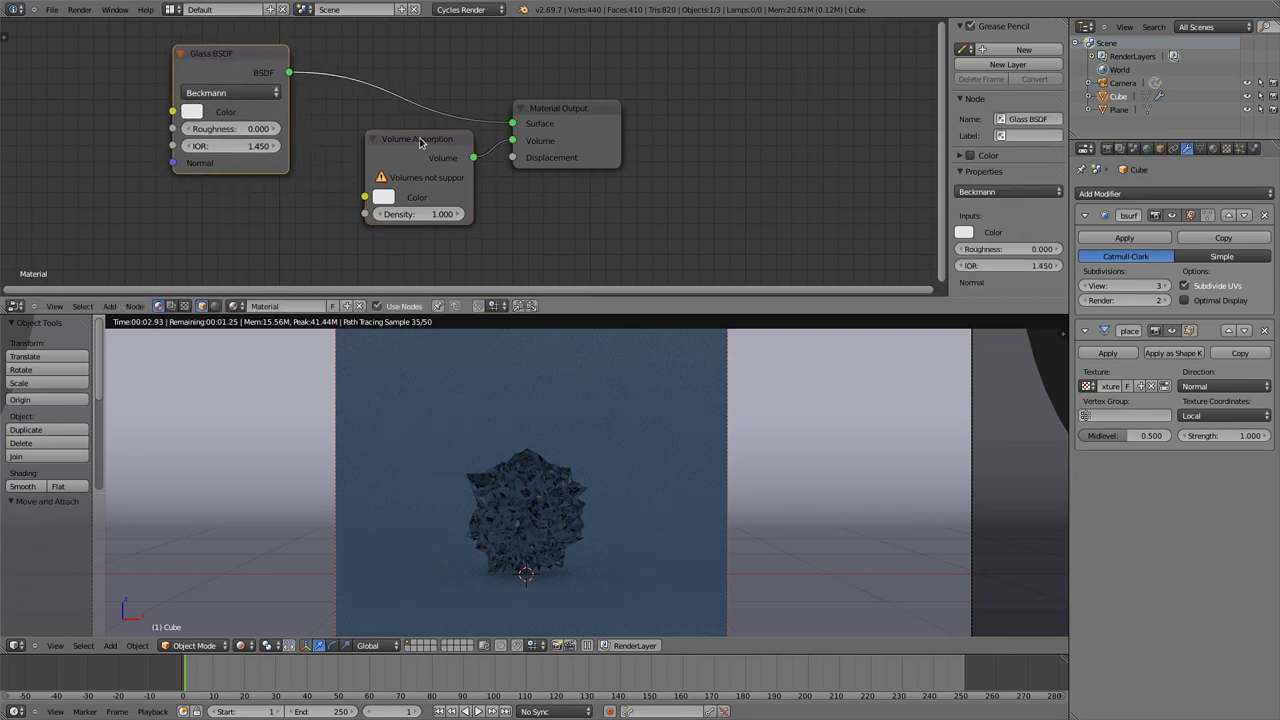
drag(395, 140, 346, 138)
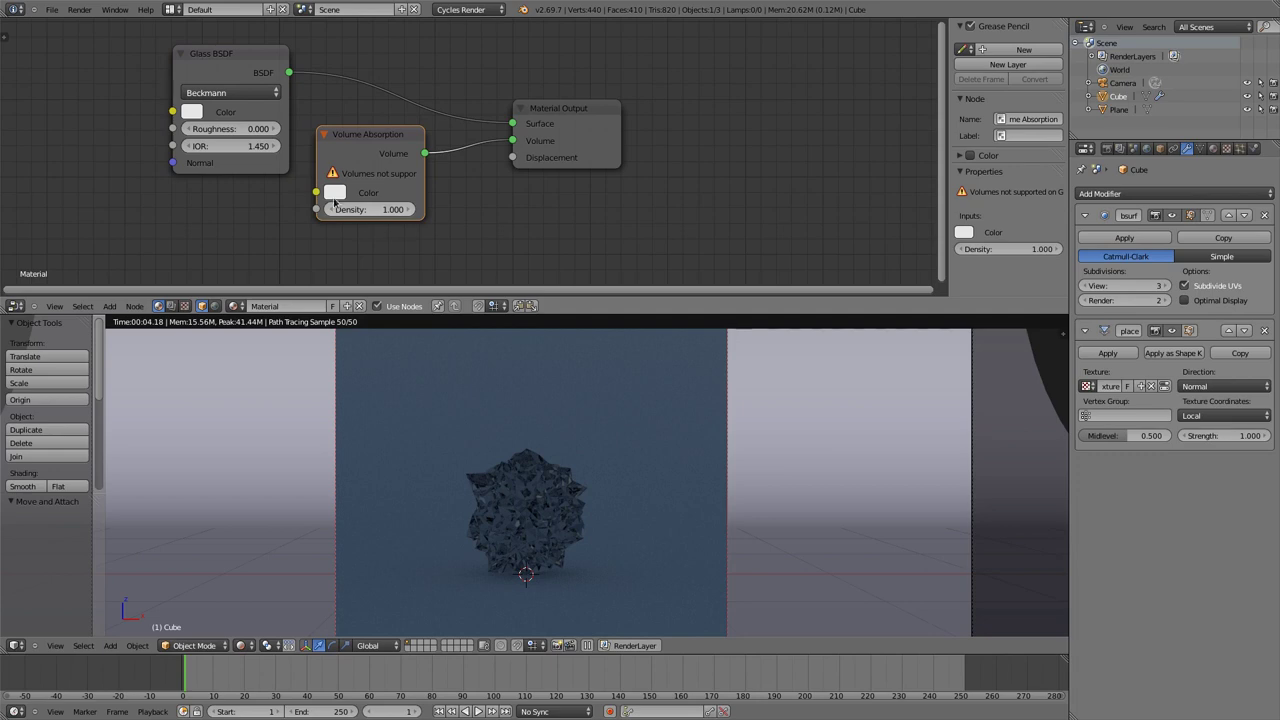
Tint the Glass BSDF light green and set the Volume Absorption density to 3.0.
click(191, 111)
click(252, 161)
mouse_move(252, 161)
mouse_down()
mouse_move(280, 152)
mouse_move(240, 138)
mouse_move(204, 145)
mouse_move(223, 168)
mouse_up()
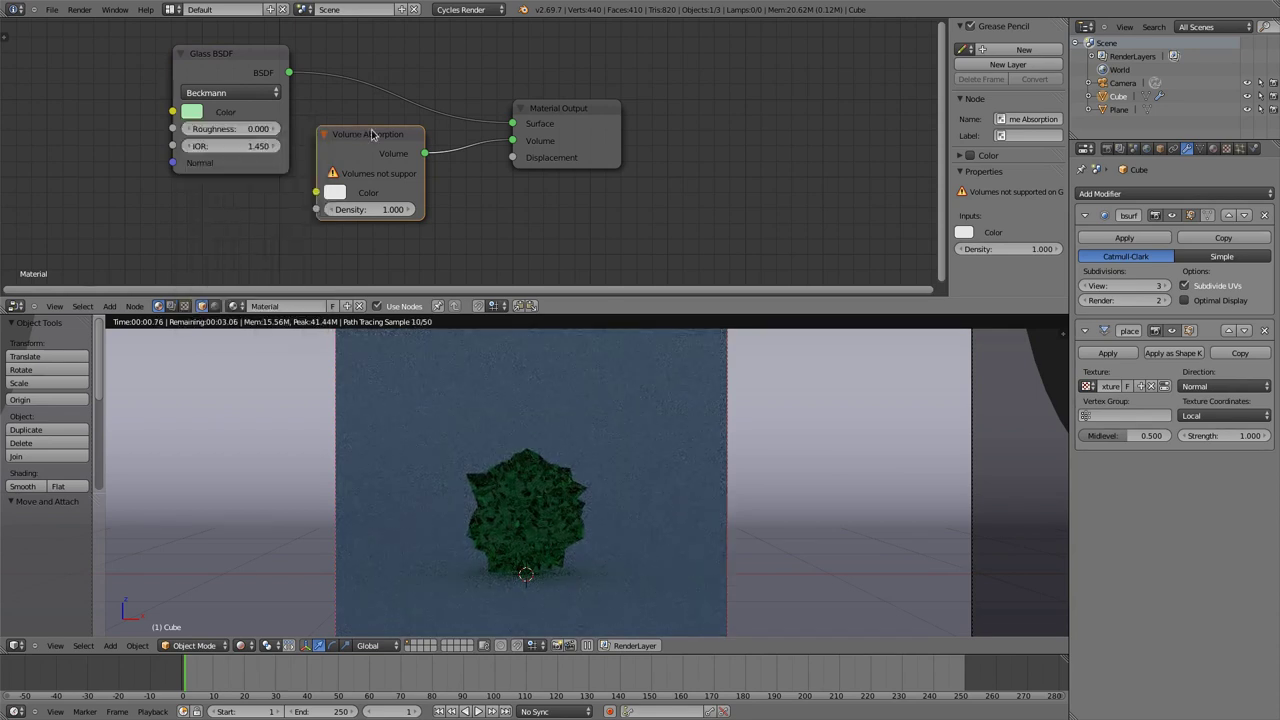
drag(378, 140, 397, 146)
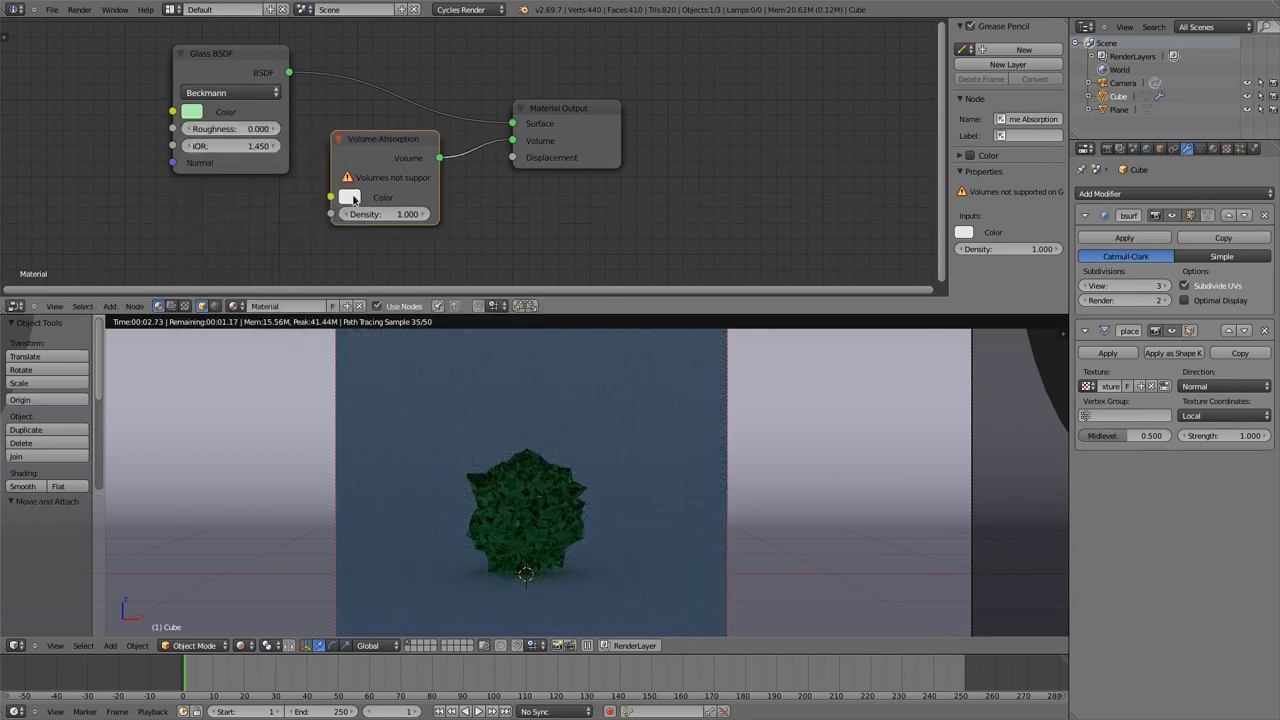
mouse_move(393, 218)
mouse_down()
mouse_move(445, 214)
mouse_move(345, 216)
mouse_move(413, 215)
mouse_up()
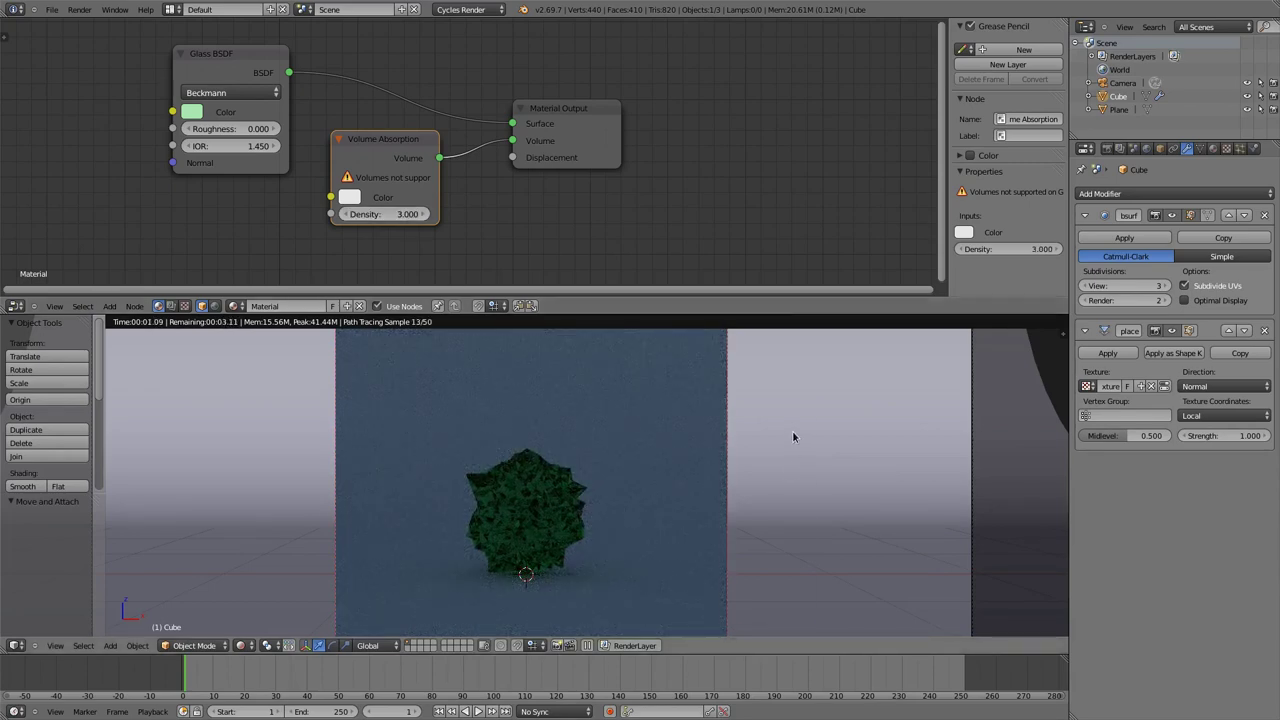
Set the Glass BSDF roughness to 0.09 and move both shader nodes closer to the Material Output.
key(shift+a)
mouse_move(788, 435)
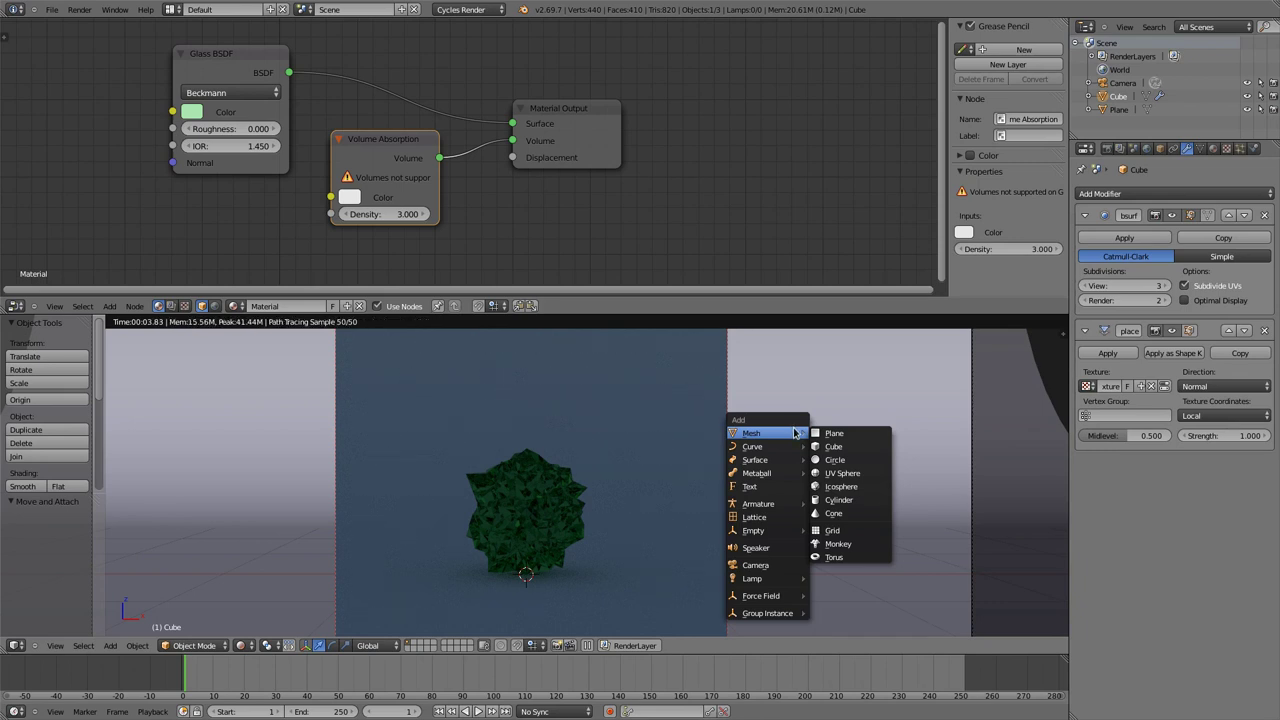
drag(263, 138, 283, 138)
key(shift+a)
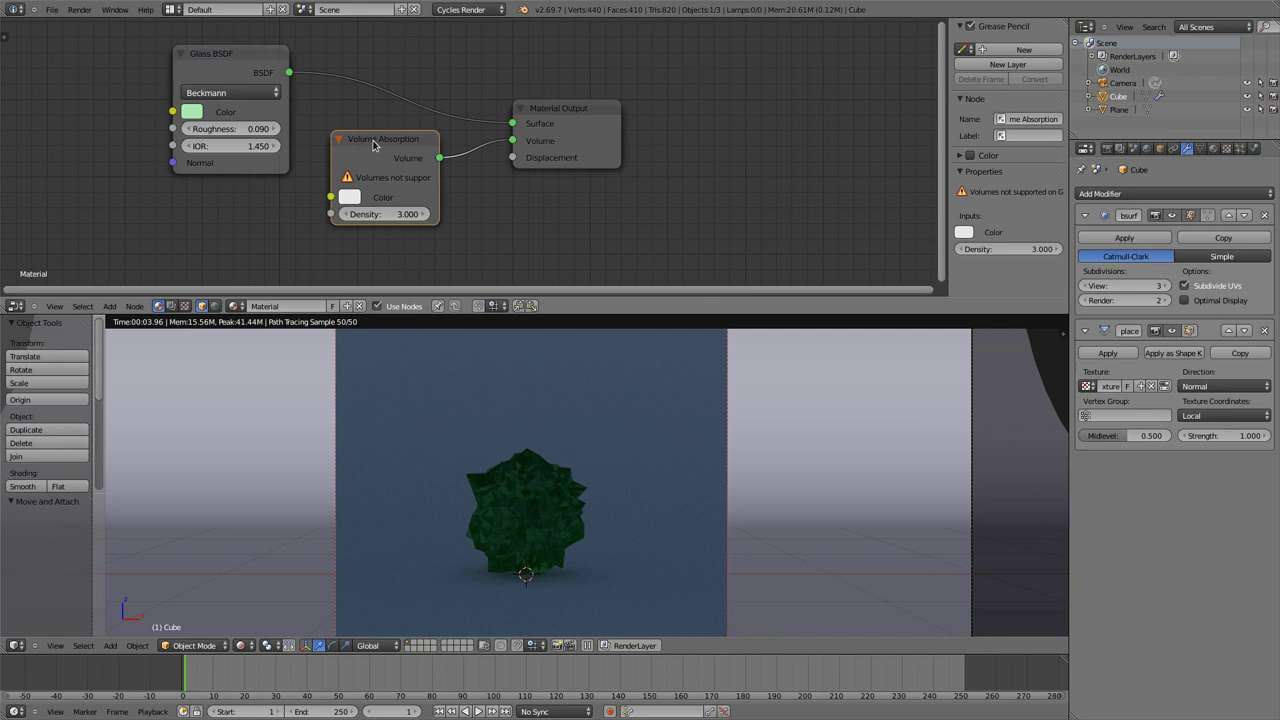
drag(385, 143, 413, 150)
drag(229, 60, 266, 70)
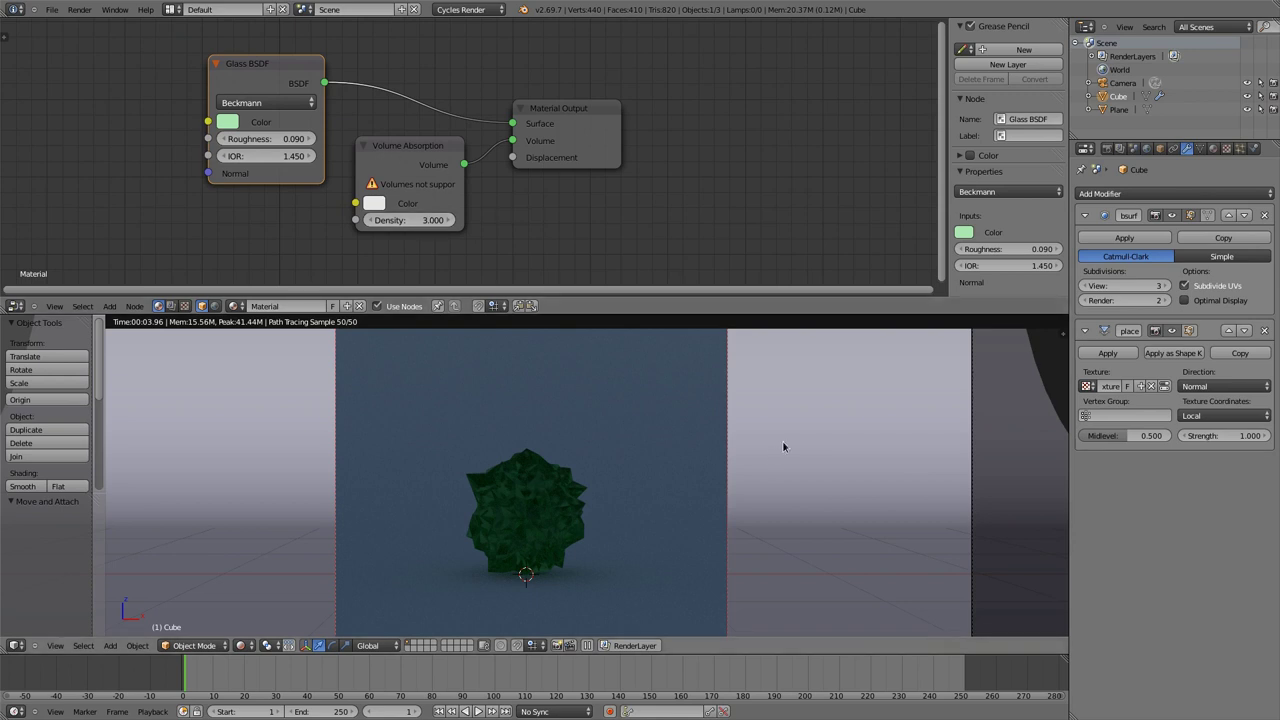
Delete the backdrop plane and the displaced cube, leaving only the camera.
right_click(758, 405)
key(x)
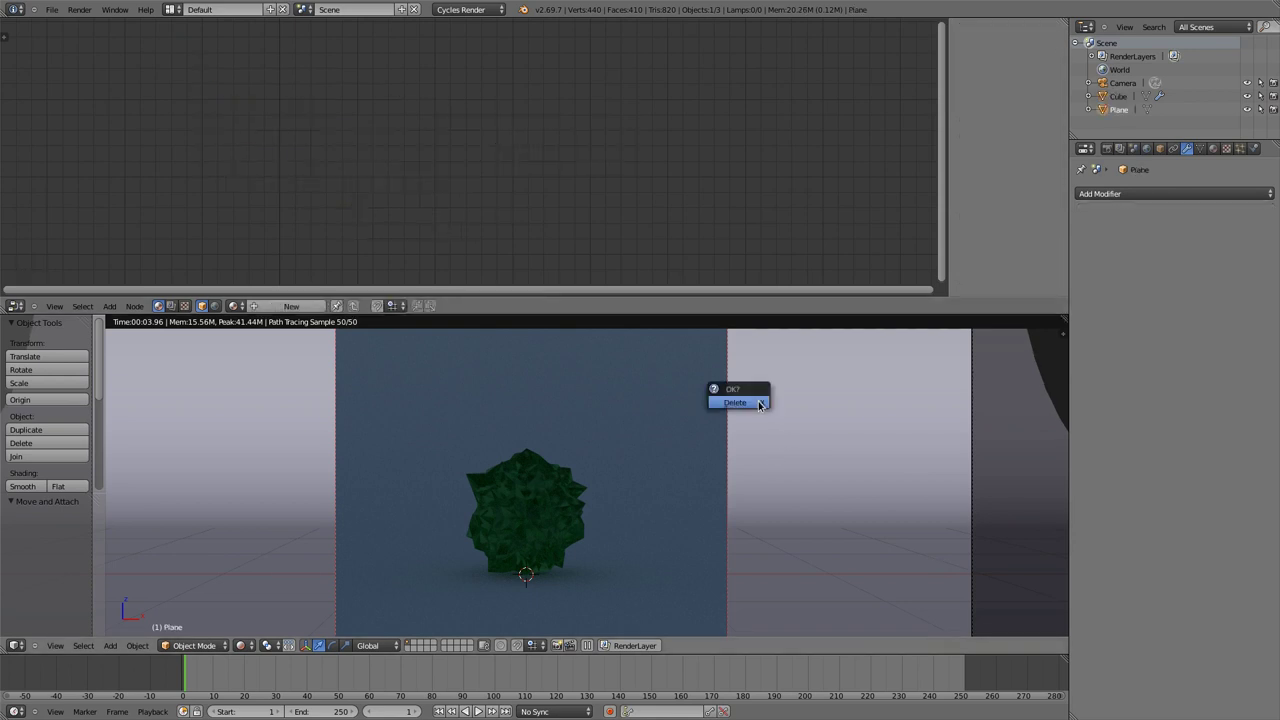
click(758, 404)
right_click(534, 516)
key(x)
click(534, 513)
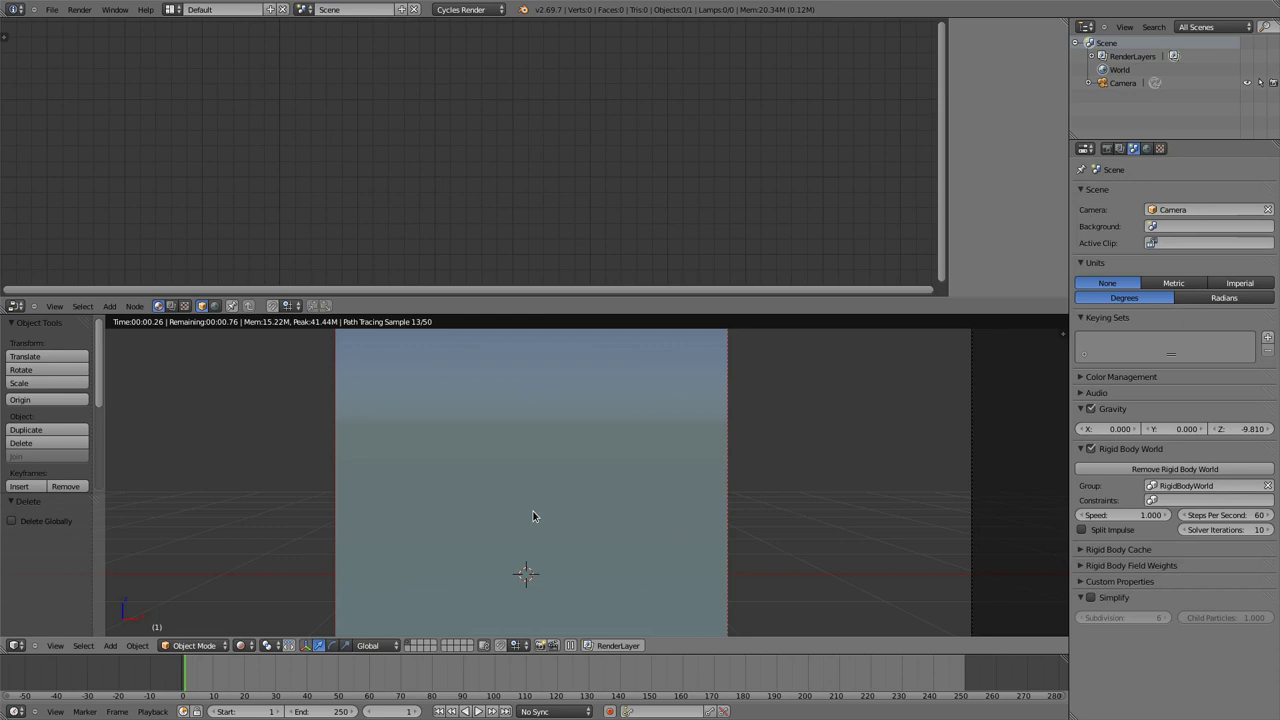
Add a new cube at the origin, scale it down and raise it about 0.3 units along Z.
key(shift+a)
mouse_move(526, 497)
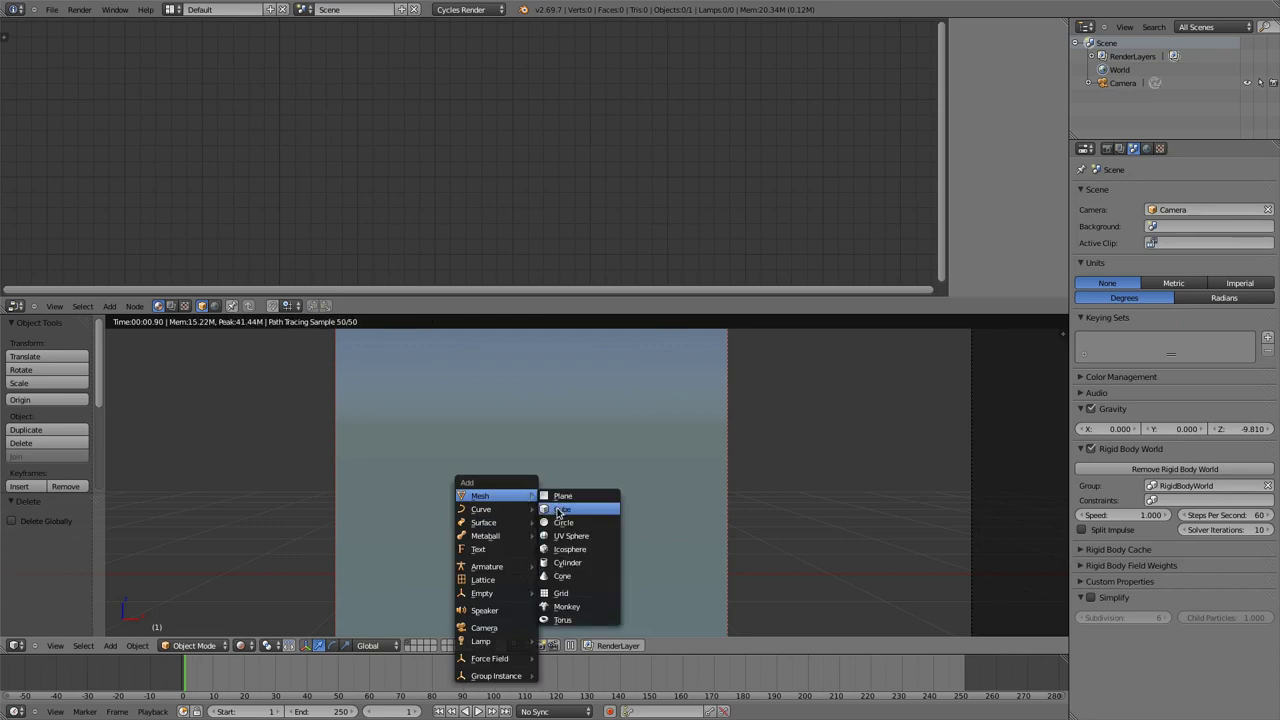
click(558, 510)
key(s)
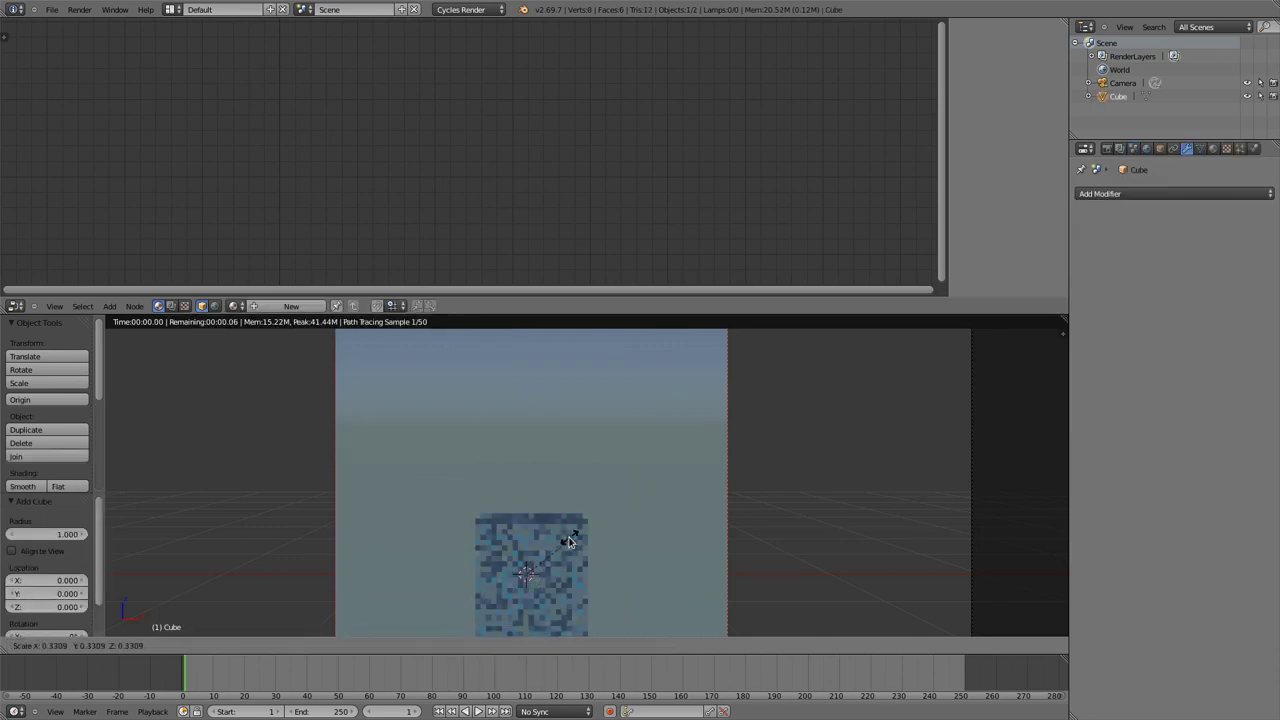
click(563, 547)
key(g)
key(z)
click(629, 483)
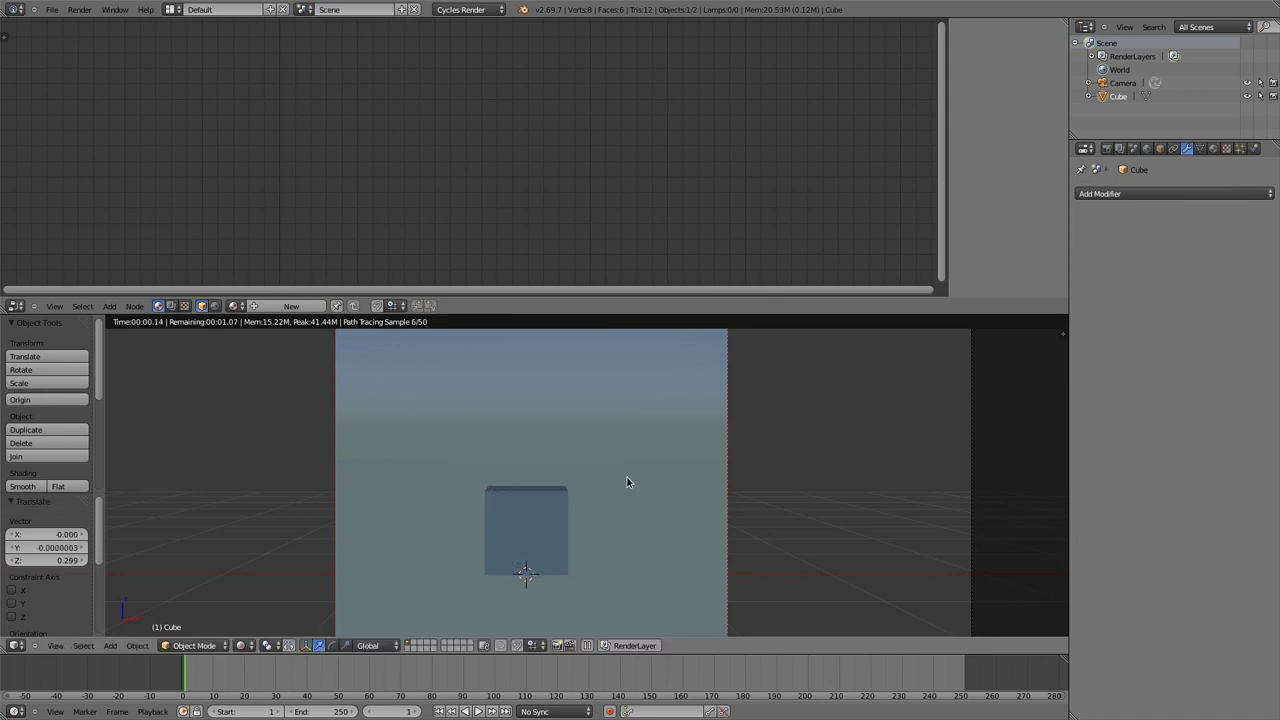
Add an Array modifier to the cube with relative offsets of 0 in X and 1.2 in Y and a count of 56.
click(1160, 194)
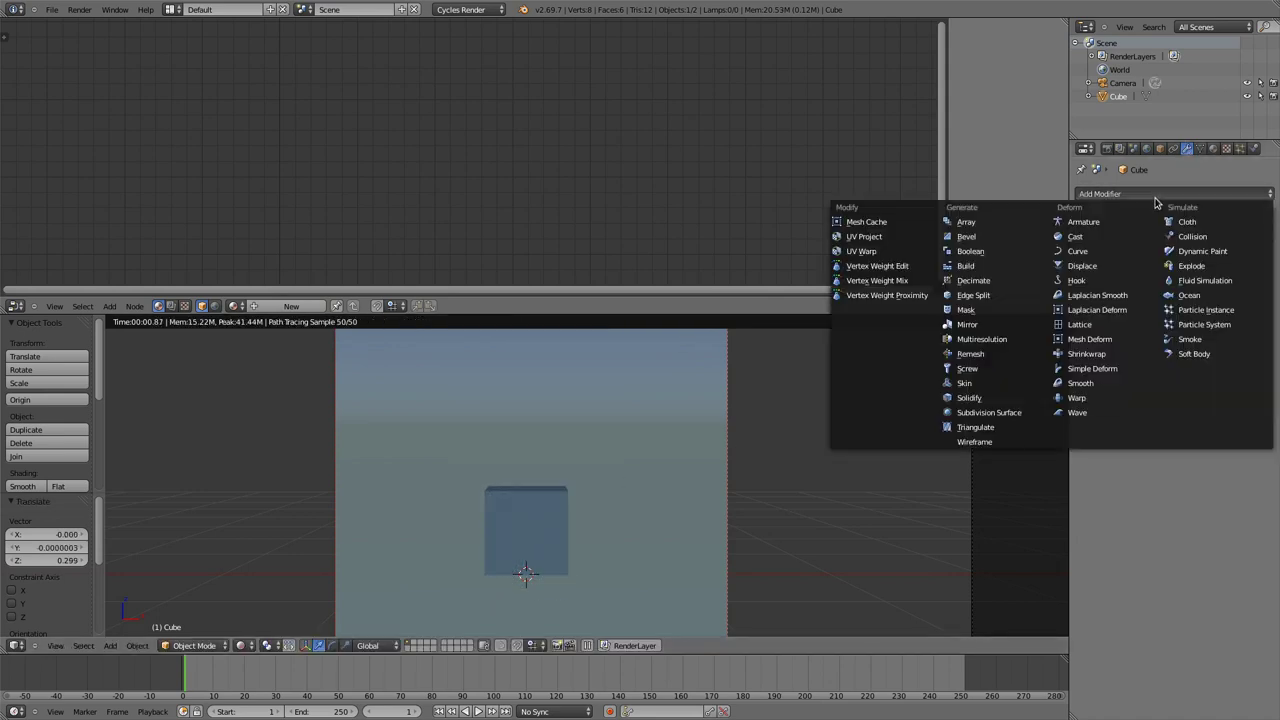
click(966, 222)
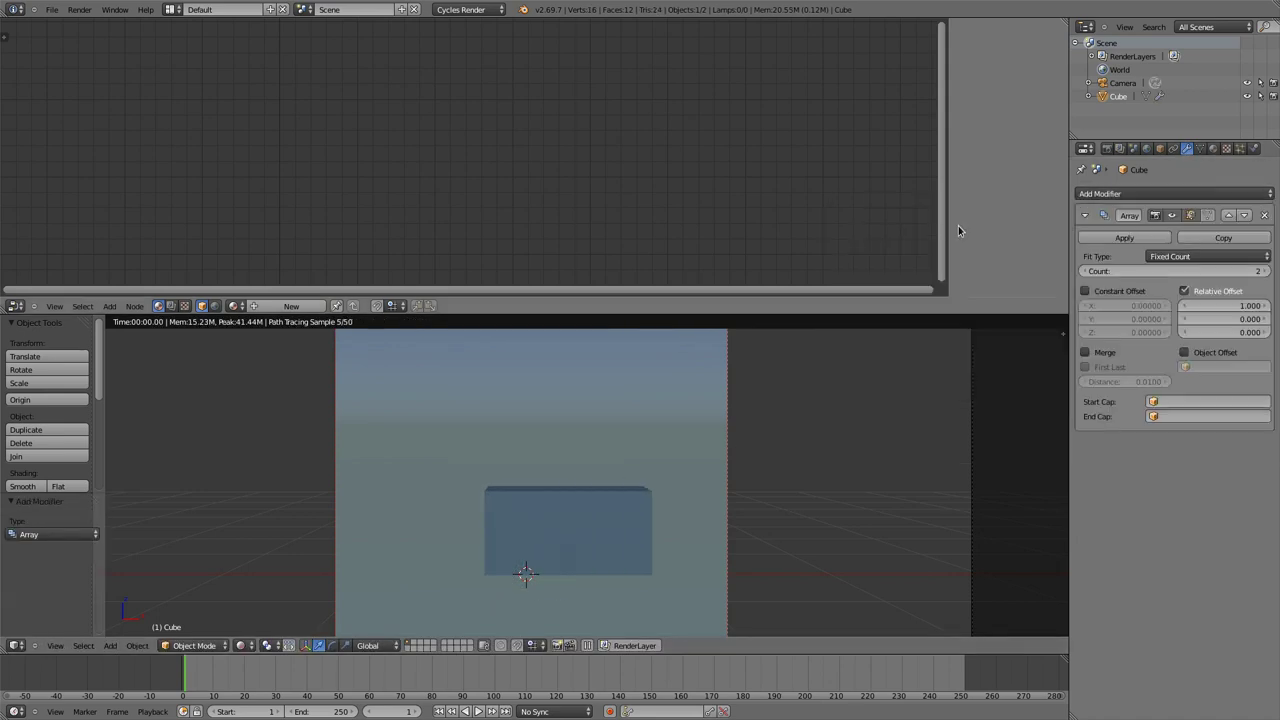
click(1230, 304)
key(Tab)
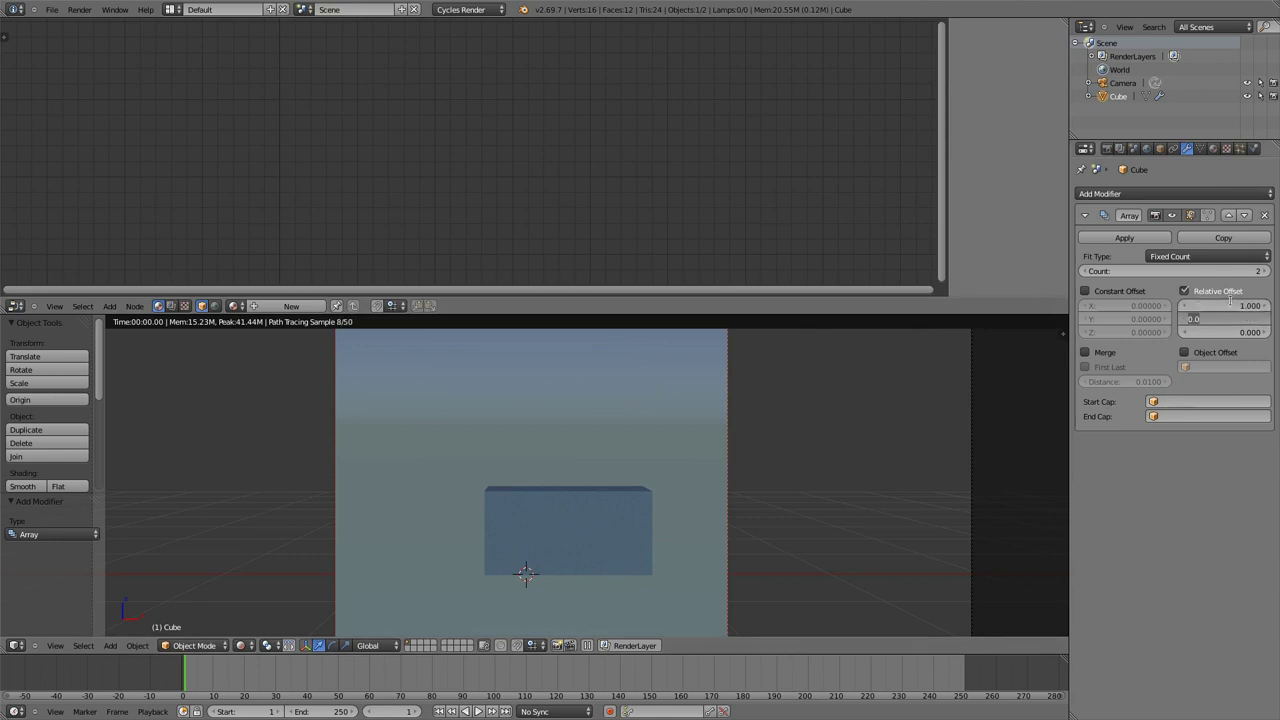
text(1.2)
key(Return)
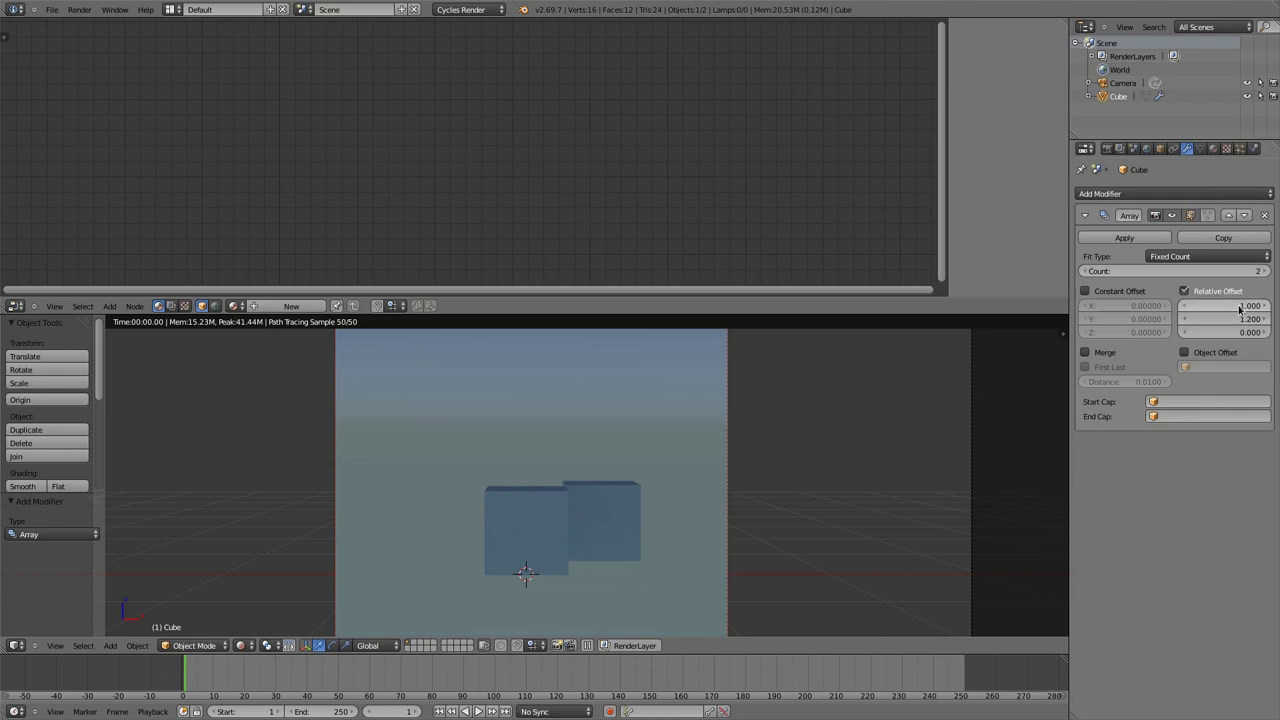
click(1239, 306)
text(0)
key(Return)
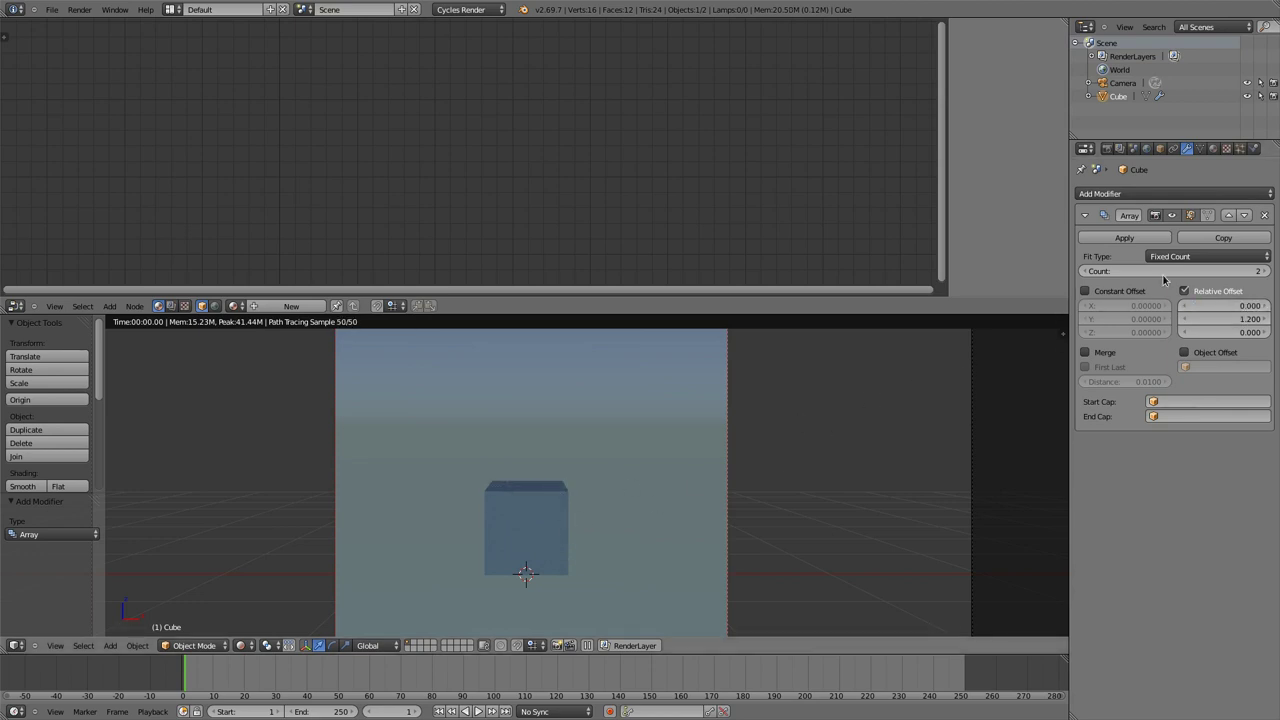
drag(1163, 273, 1268, 271)
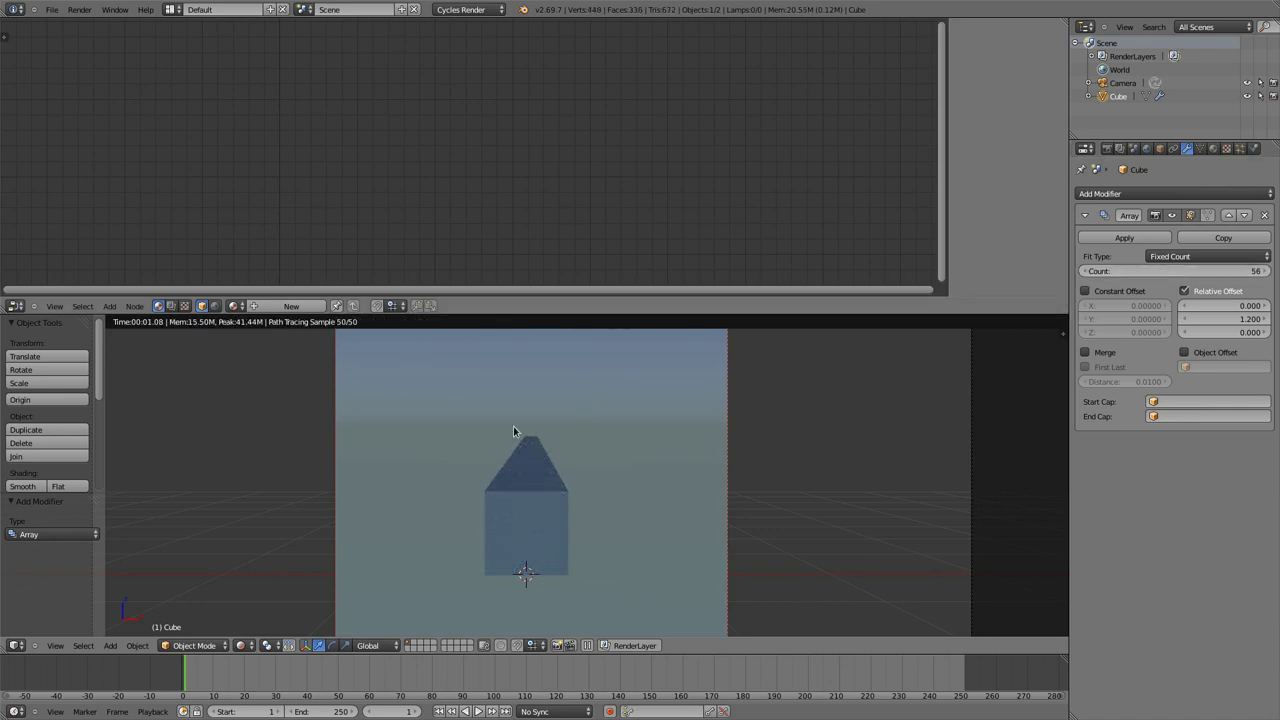
Rotate the cube array about -22.5° around Z and move it about 1.5 units along negative X.
key(r)
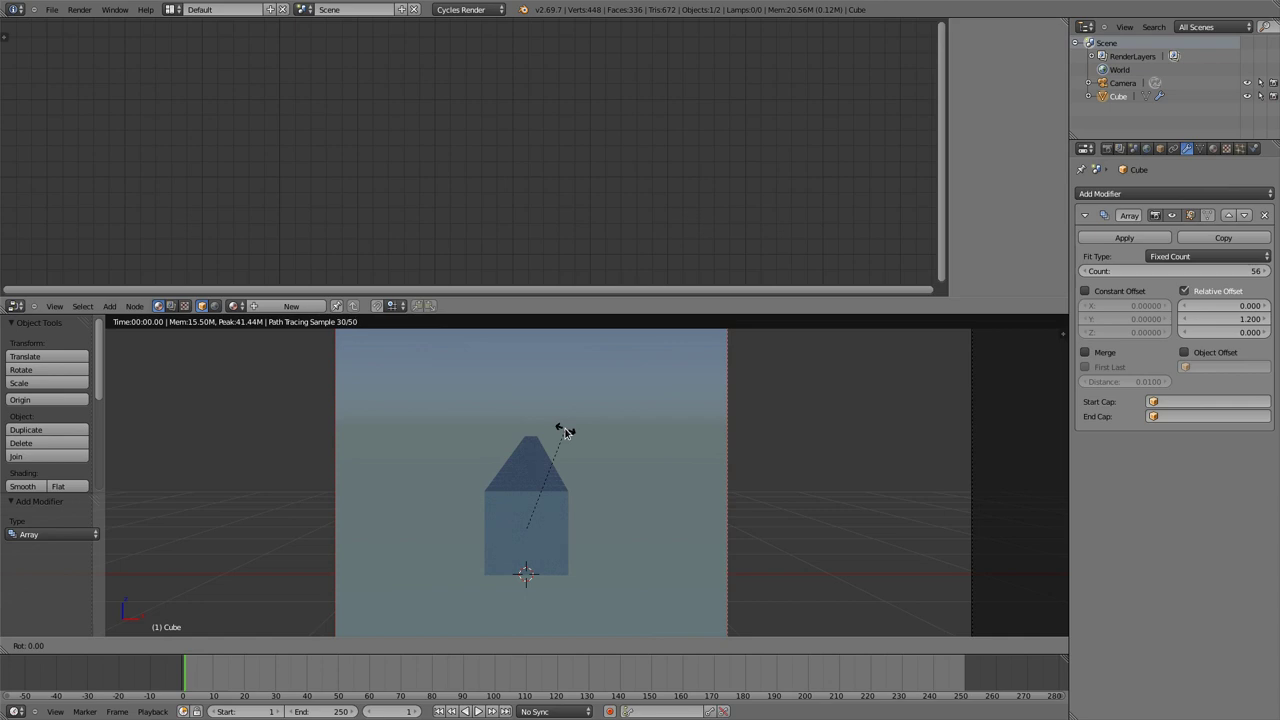
key(z)
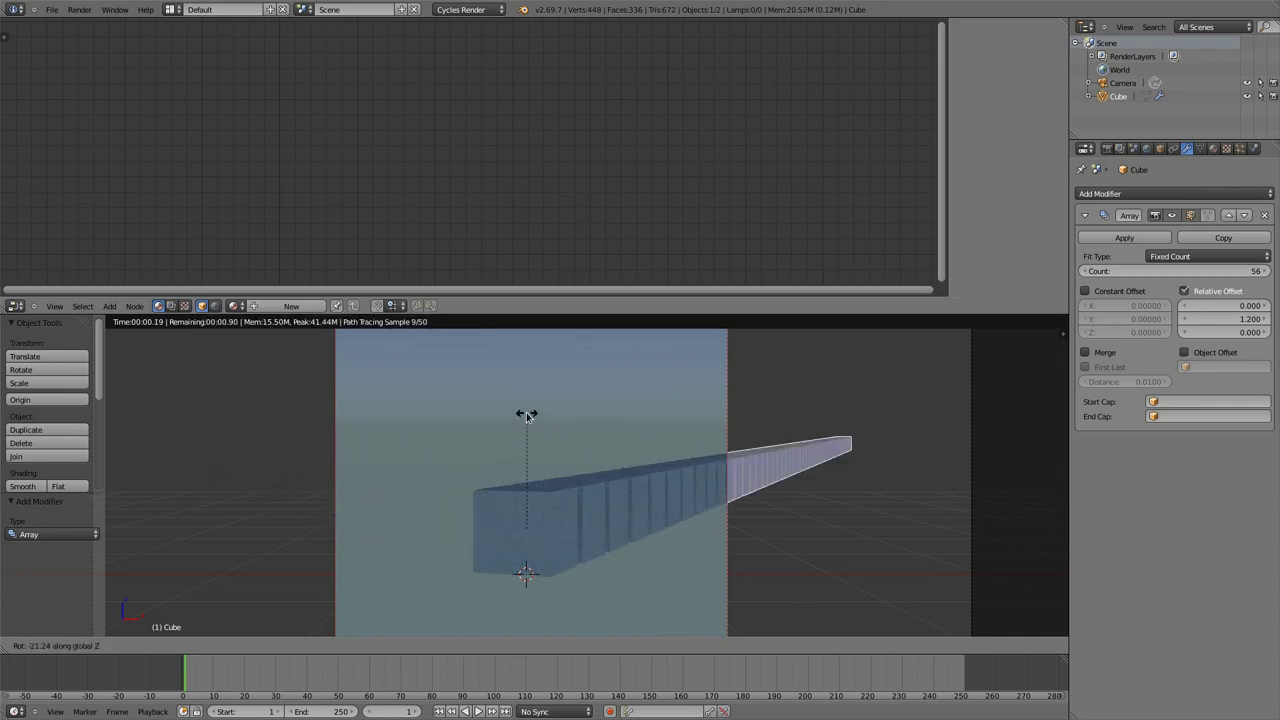
click(532, 415)
key(g)
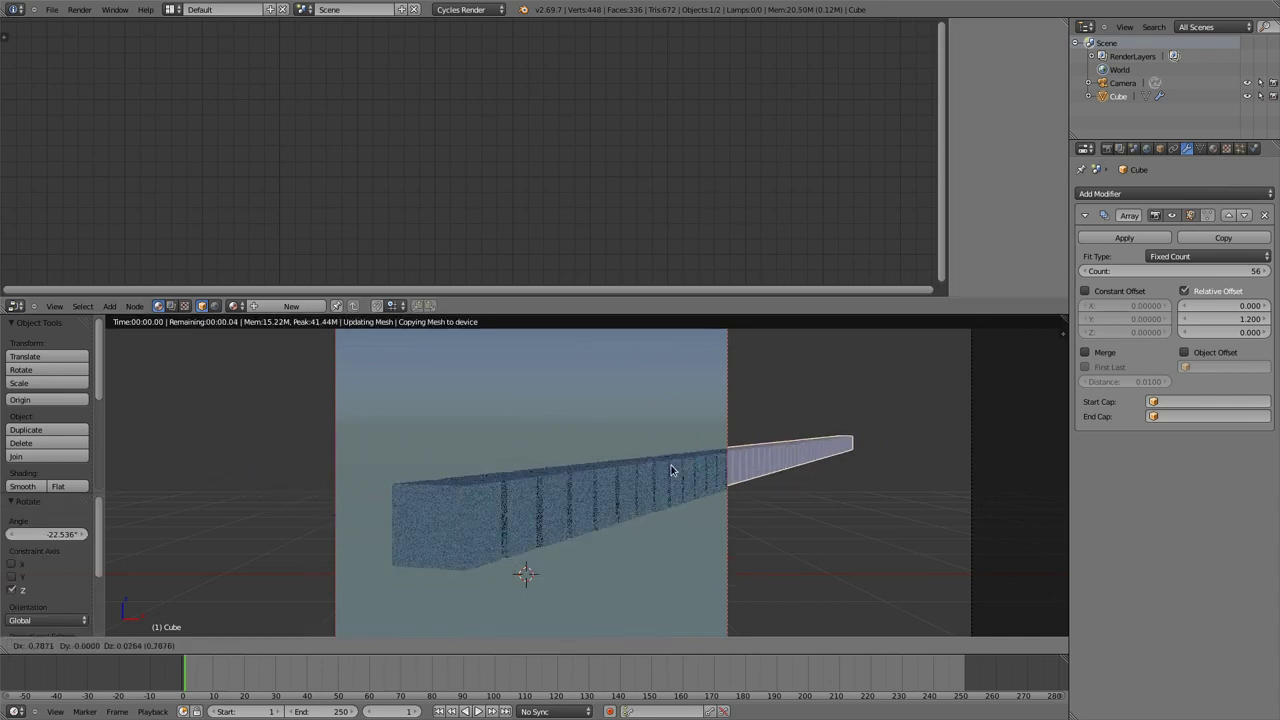
click(571, 464)
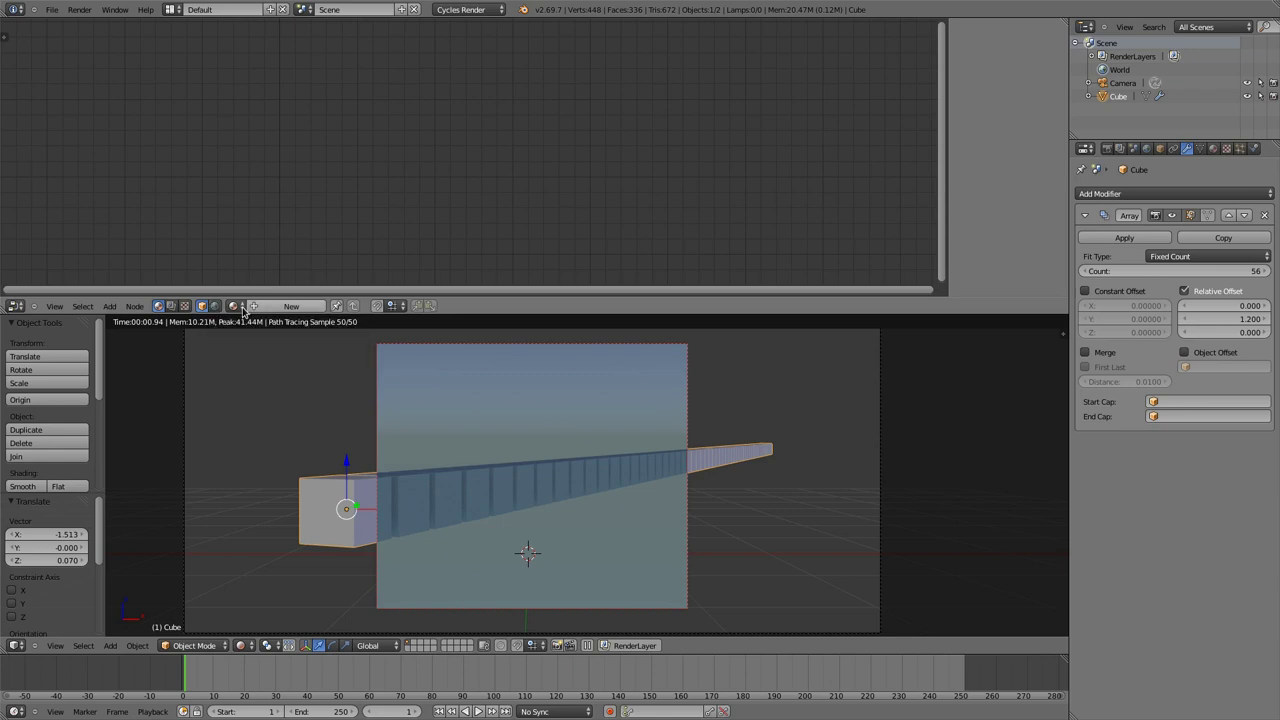
Add a Volume Absorption shader to the world nodes below Background and connect it to the World Output's Volume.
click(216, 306)
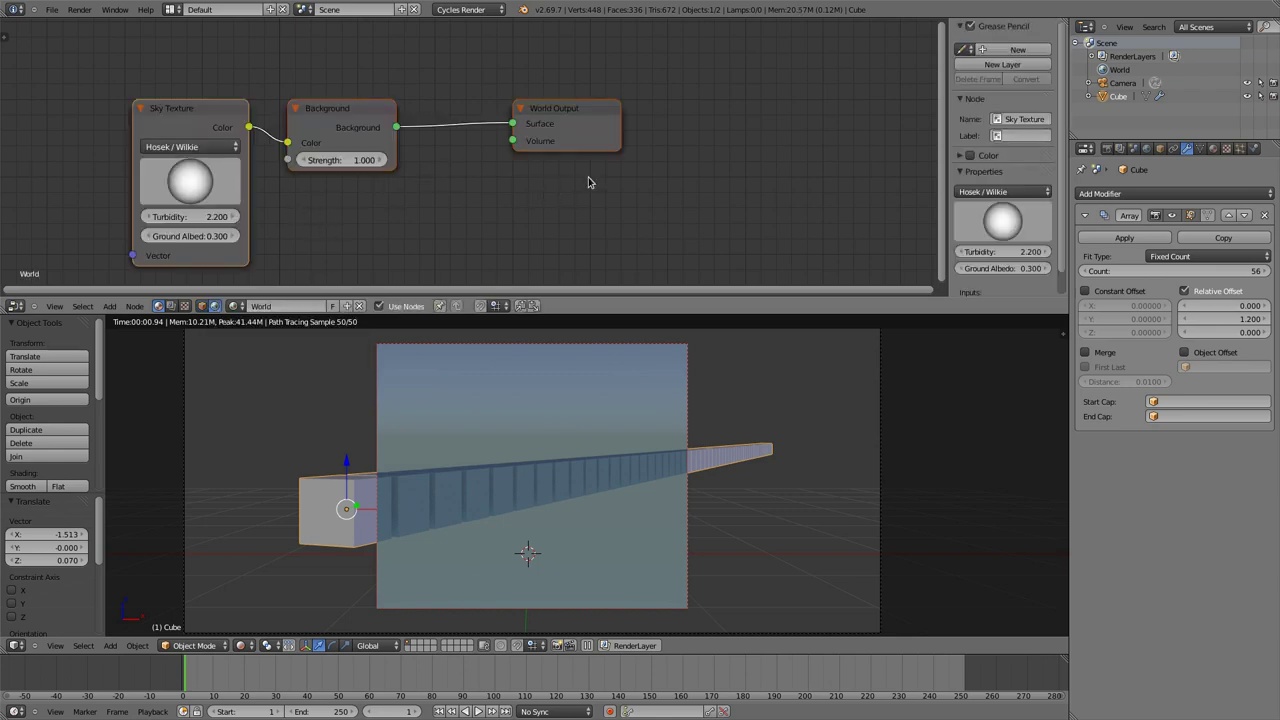
key(shift+a)
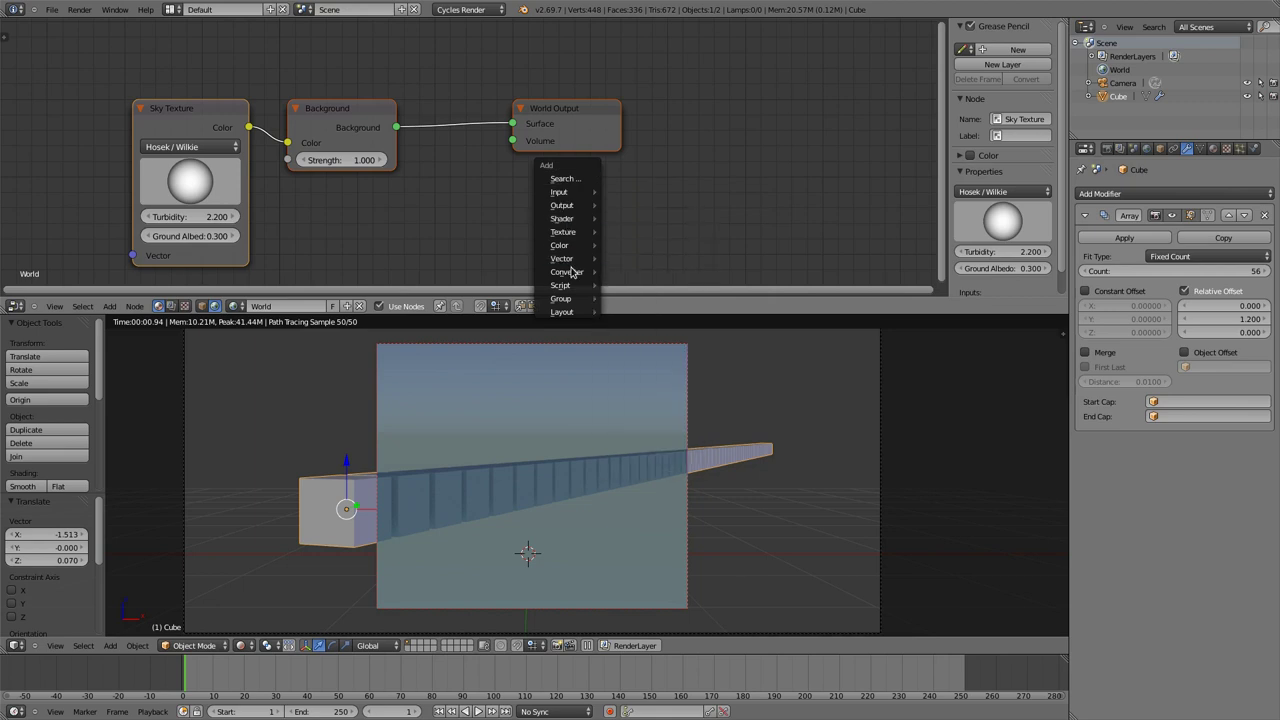
mouse_move(570, 220)
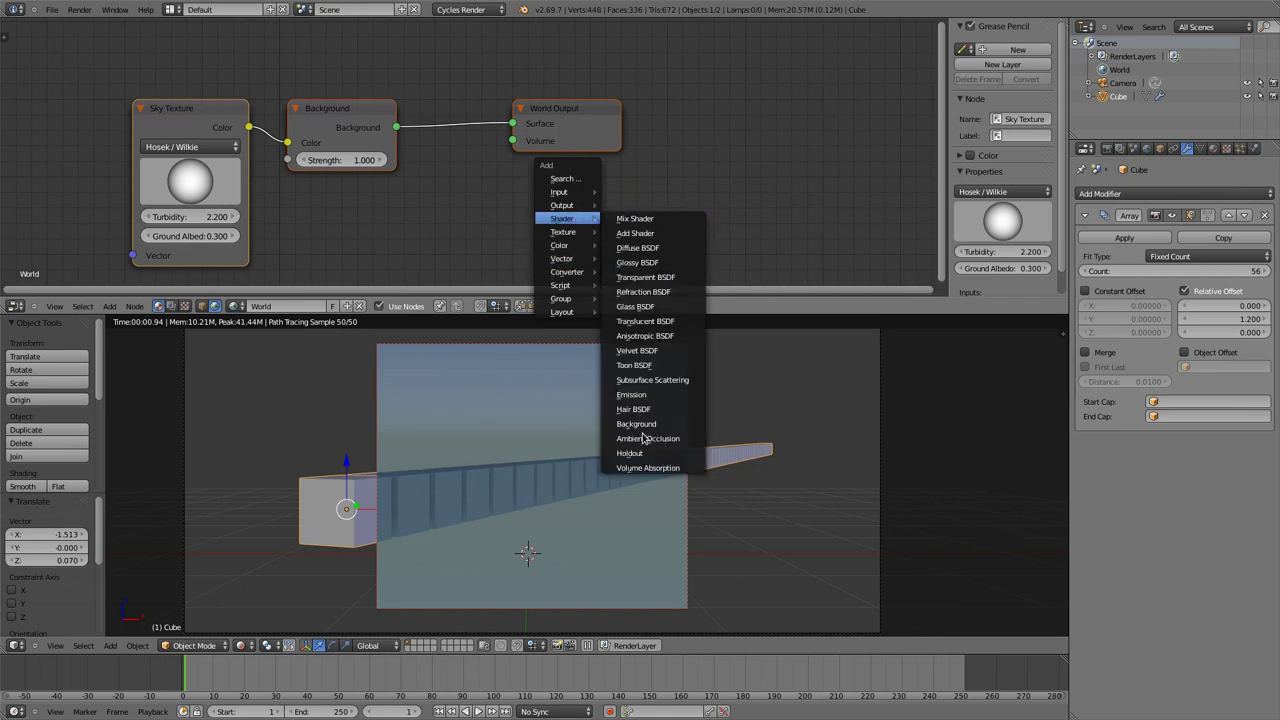
click(645, 467)
click(347, 199)
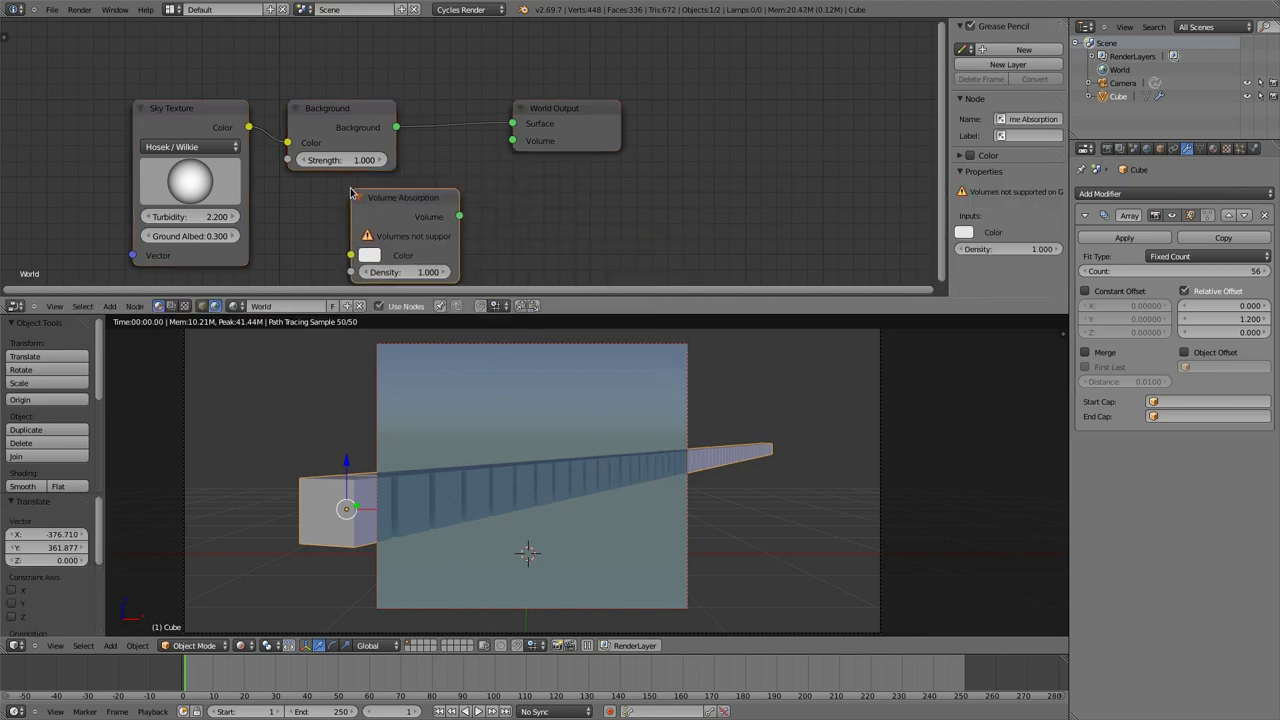
drag(460, 216, 506, 148)
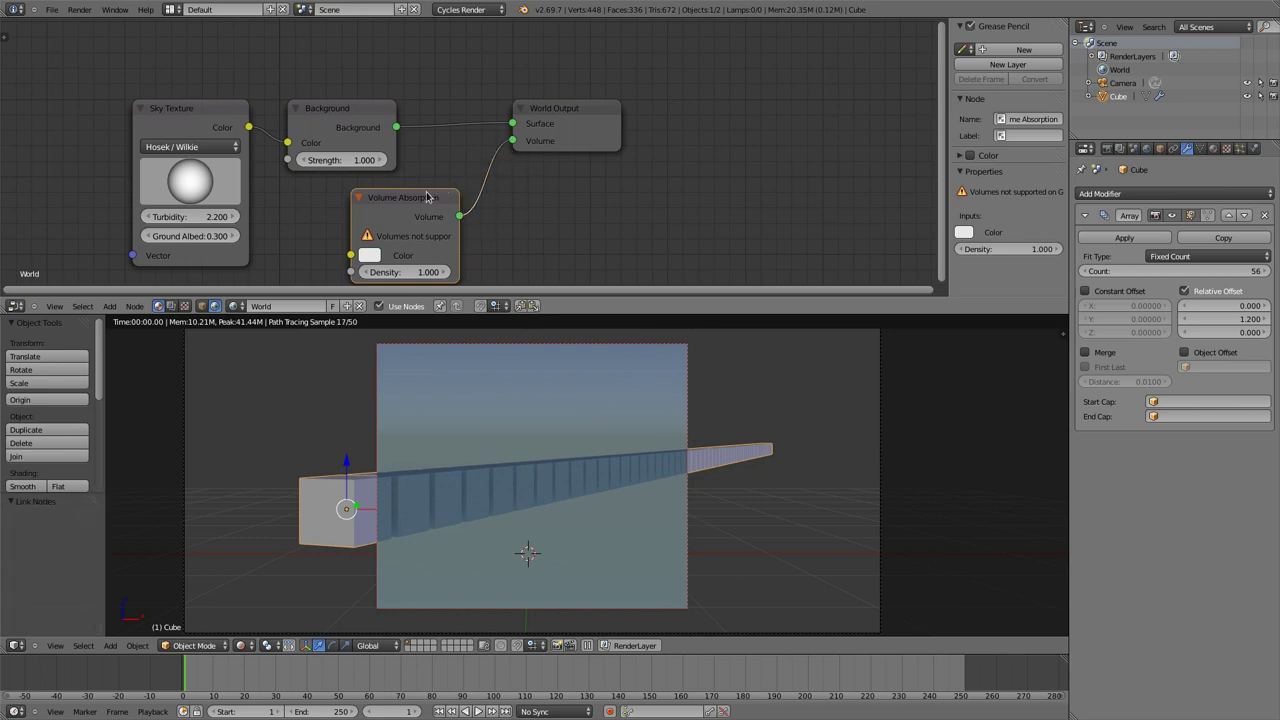
drag(428, 196, 429, 185)
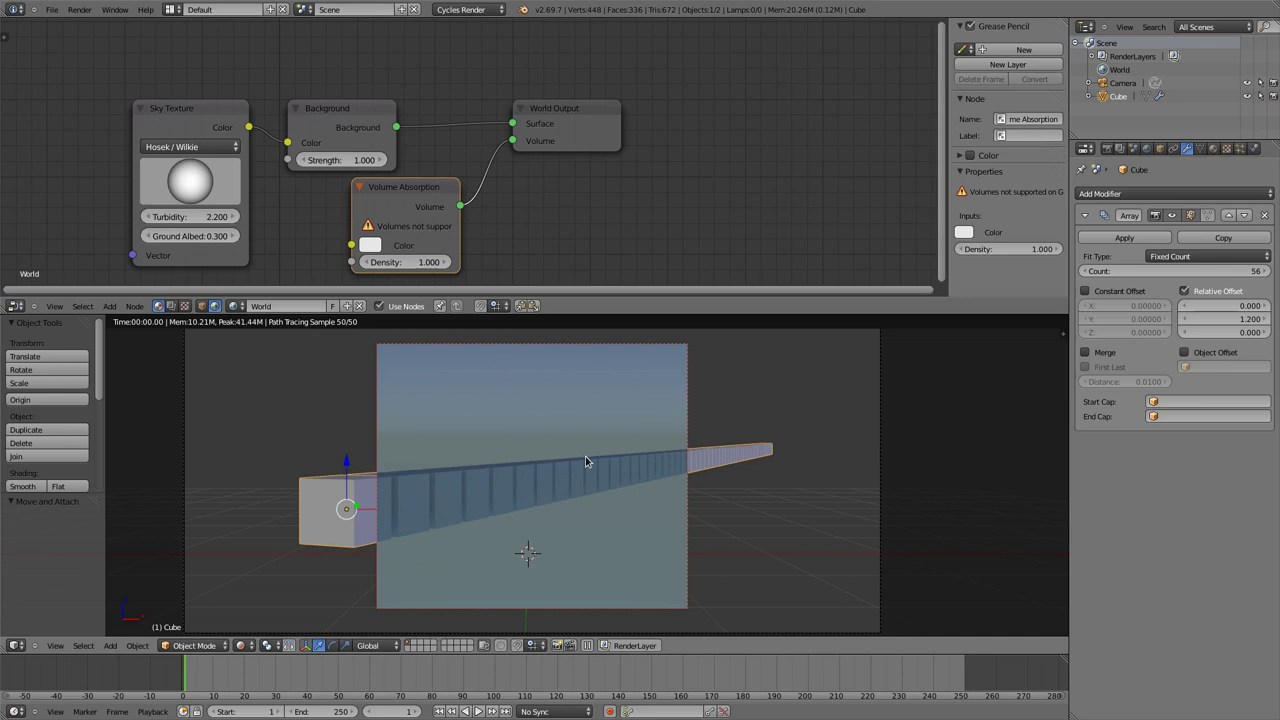
Restart the rendered preview and lower the world's Volume Absorption density to 0.23.
key(shift+z)
key(shift+z)
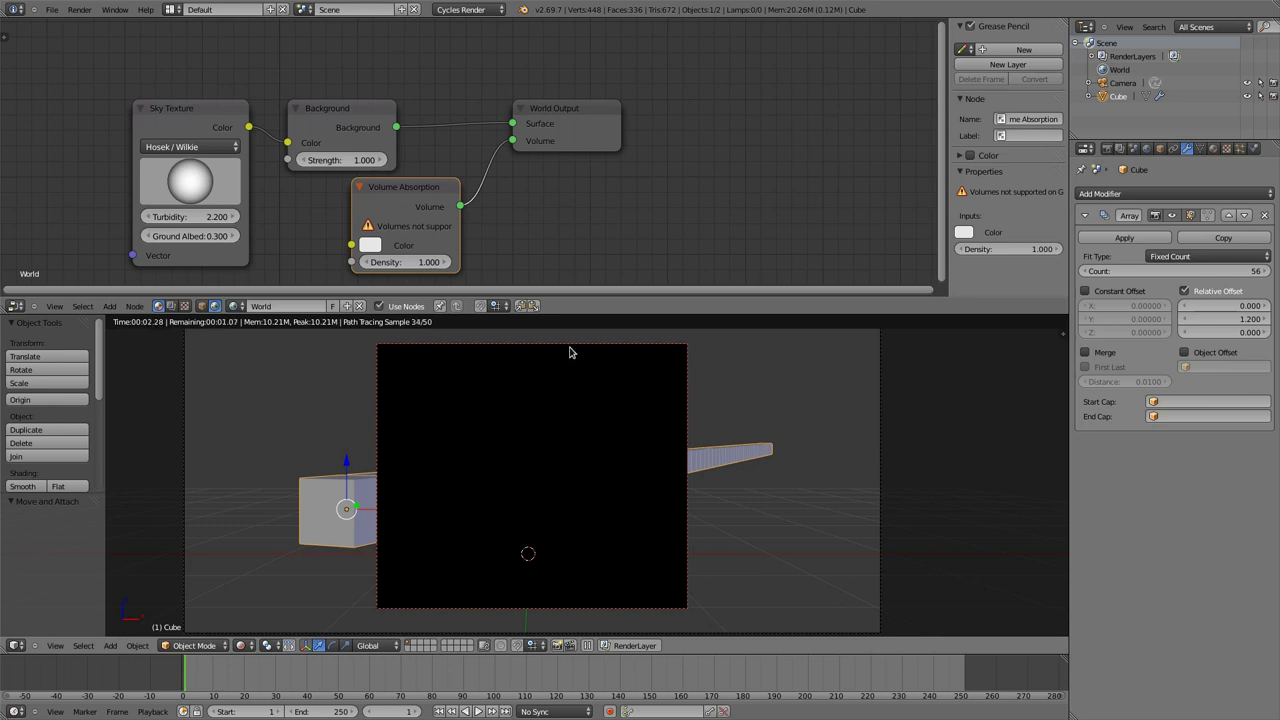
click(565, 335)
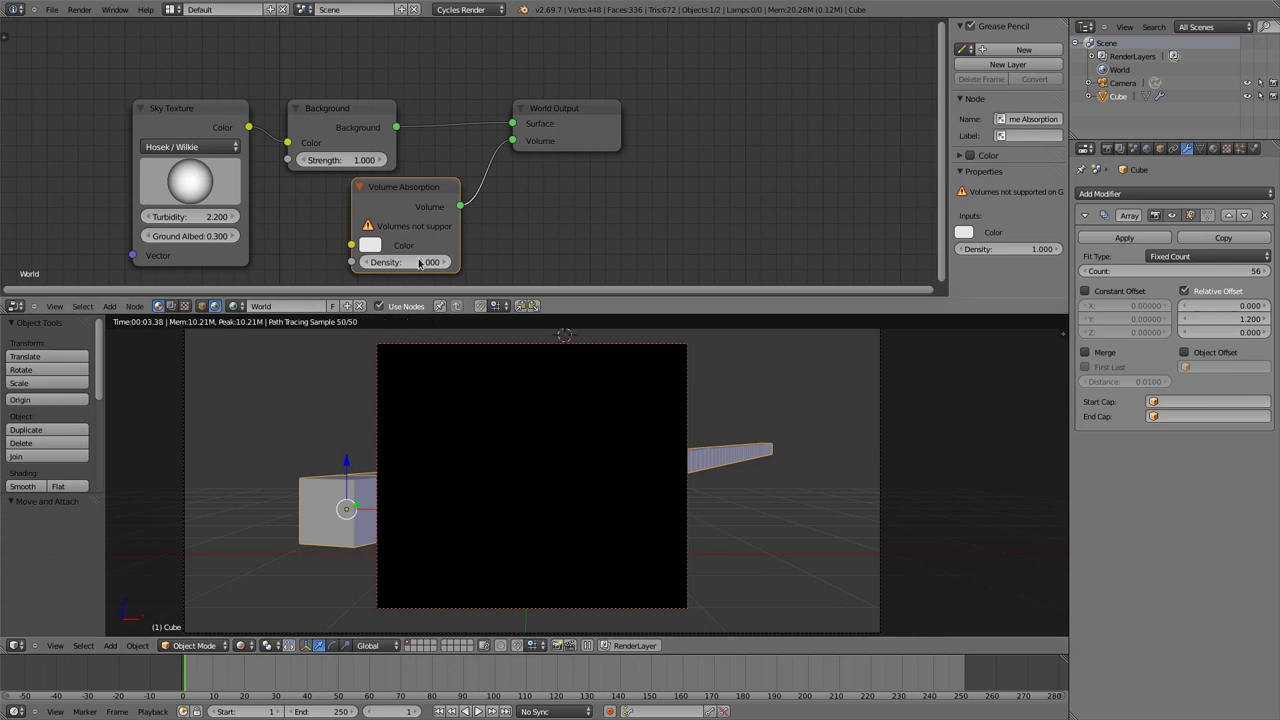
drag(420, 261, 365, 261)
key(ctrl+z)
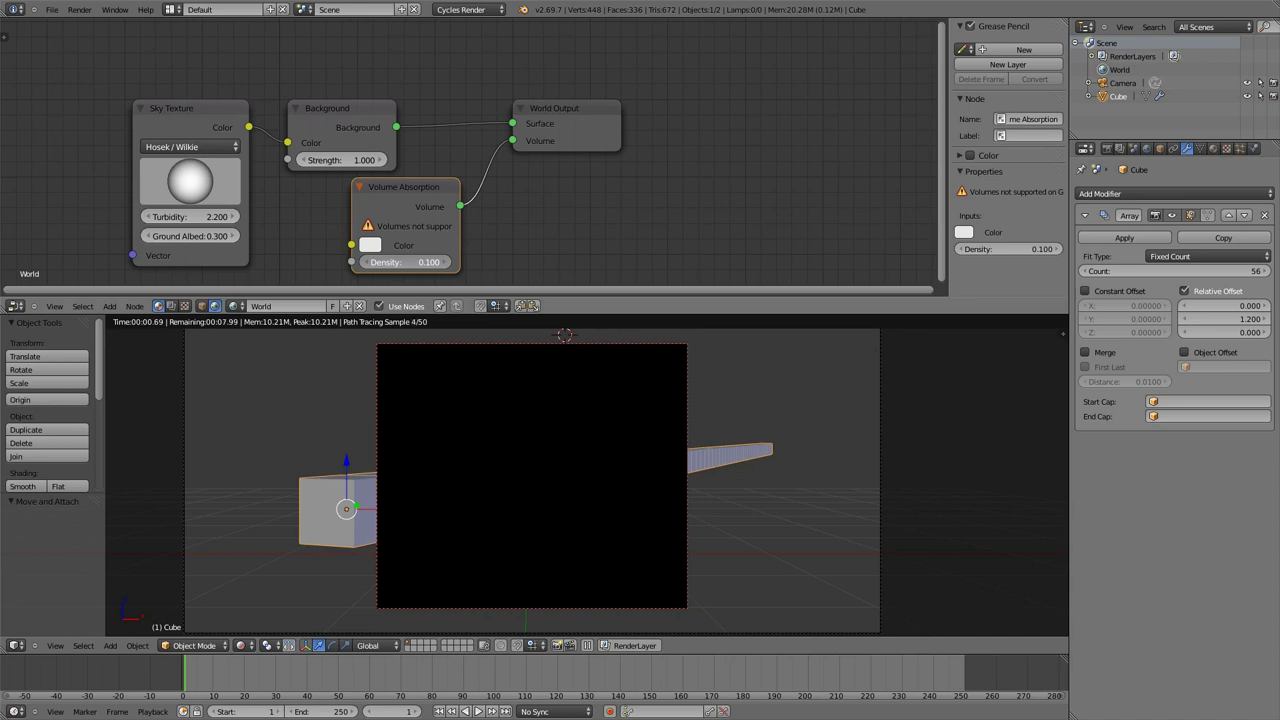
drag(420, 262, 360, 262)
Rearrange the world nodes, moving Sky Texture, Background and Volume Absorption upward to space them out.
drag(186, 116, 184, 68)
drag(346, 108, 345, 49)
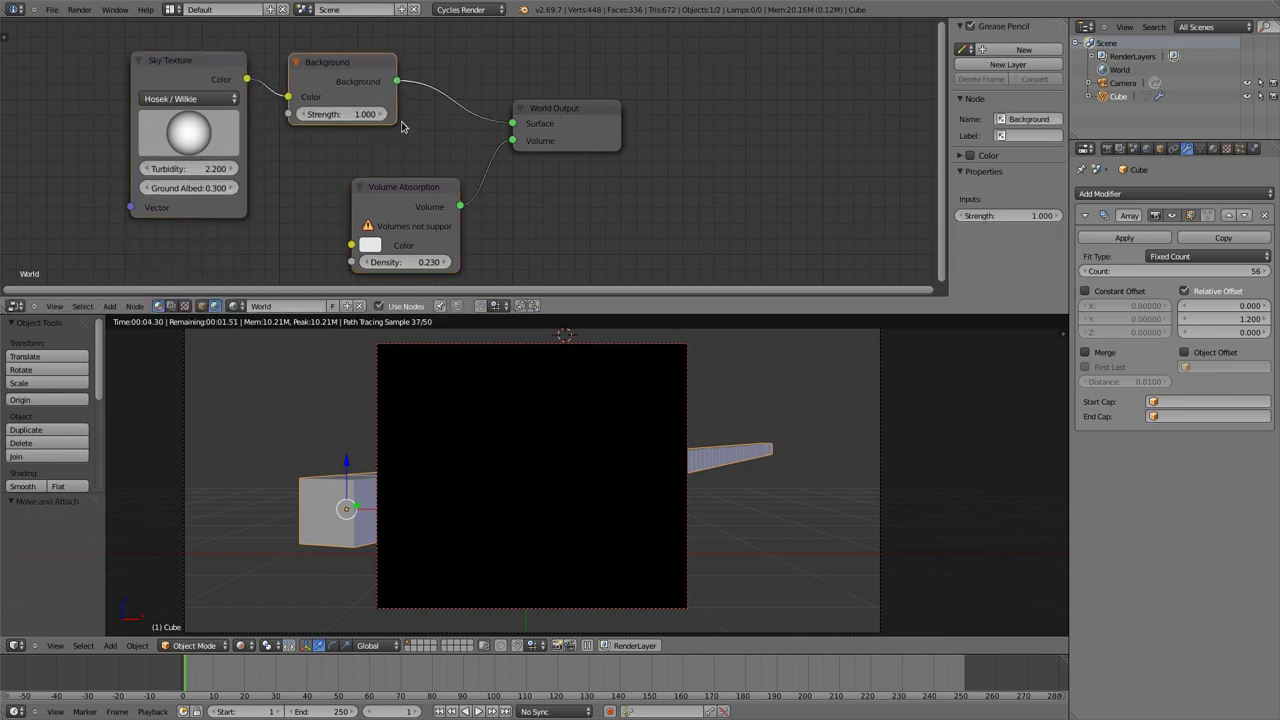
drag(407, 187, 391, 164)
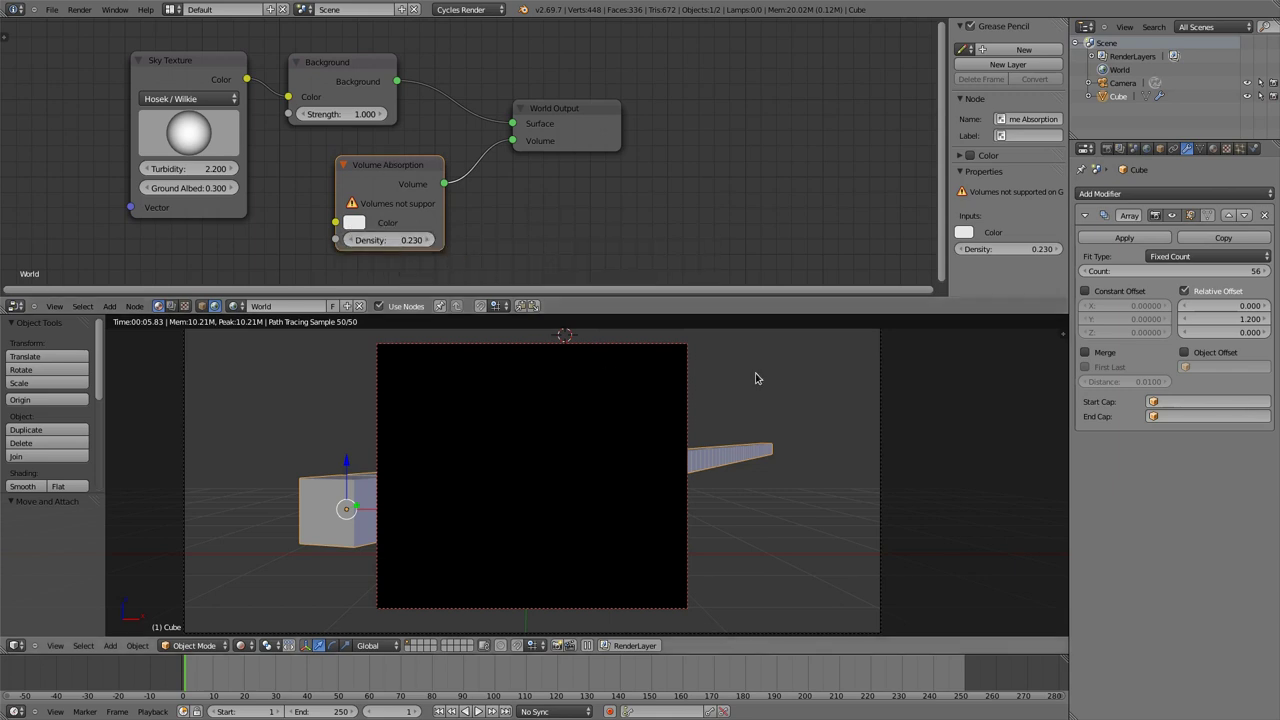
Enable Homogeneous Volume in the world's volume settings.
click(1147, 149)
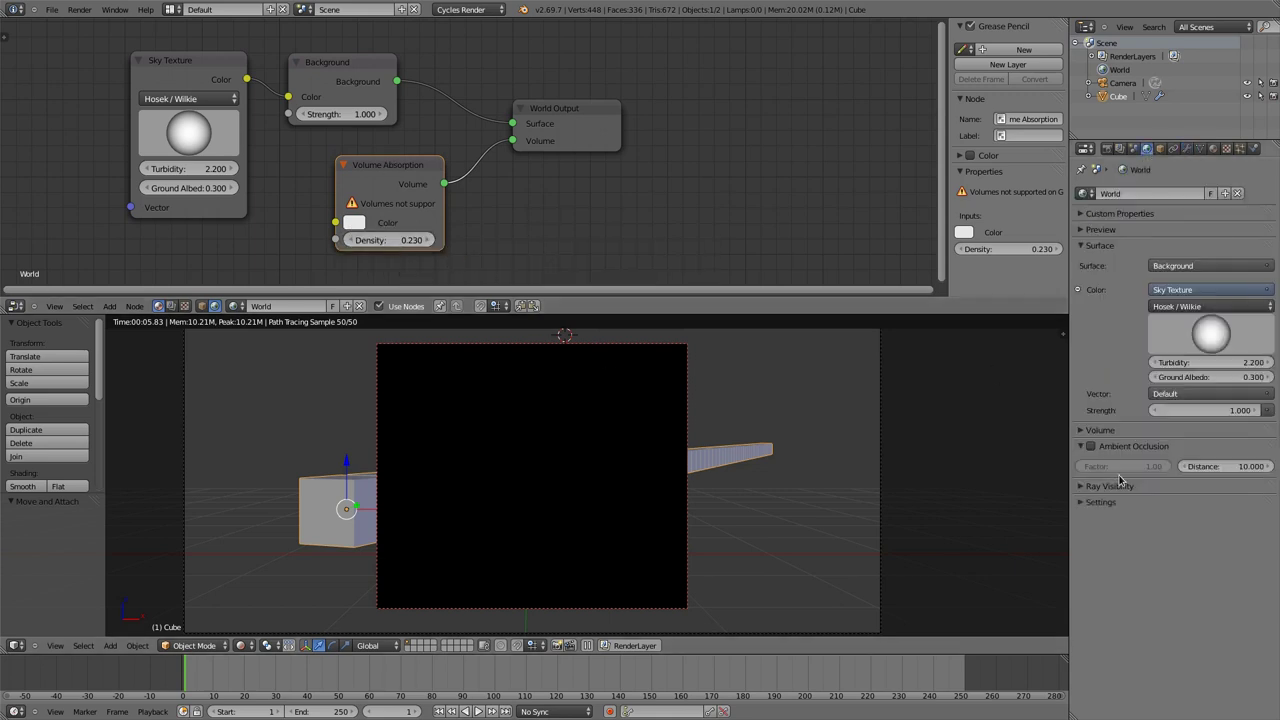
click(1083, 430)
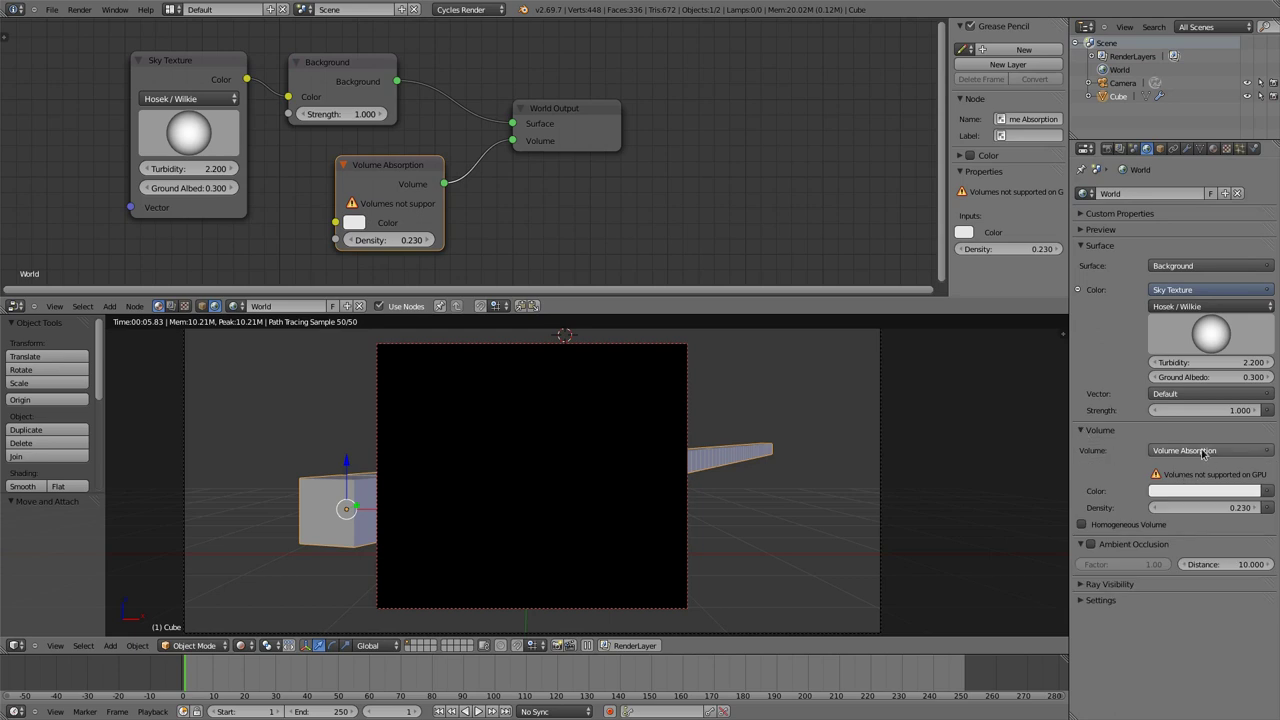
click(1212, 452)
click(1107, 527)
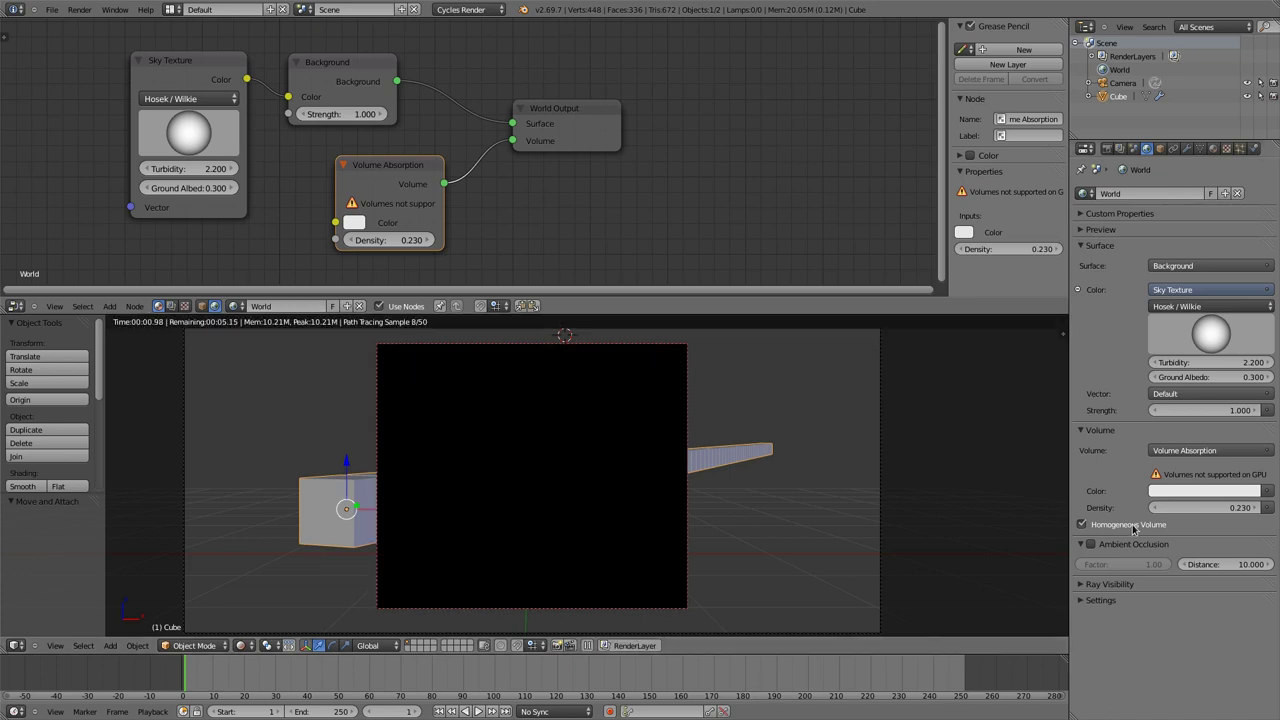
Set the world's Volume Absorption density to 0 and turn off Homogeneous Volume.
click(400, 240)
text(0)
key(Return)
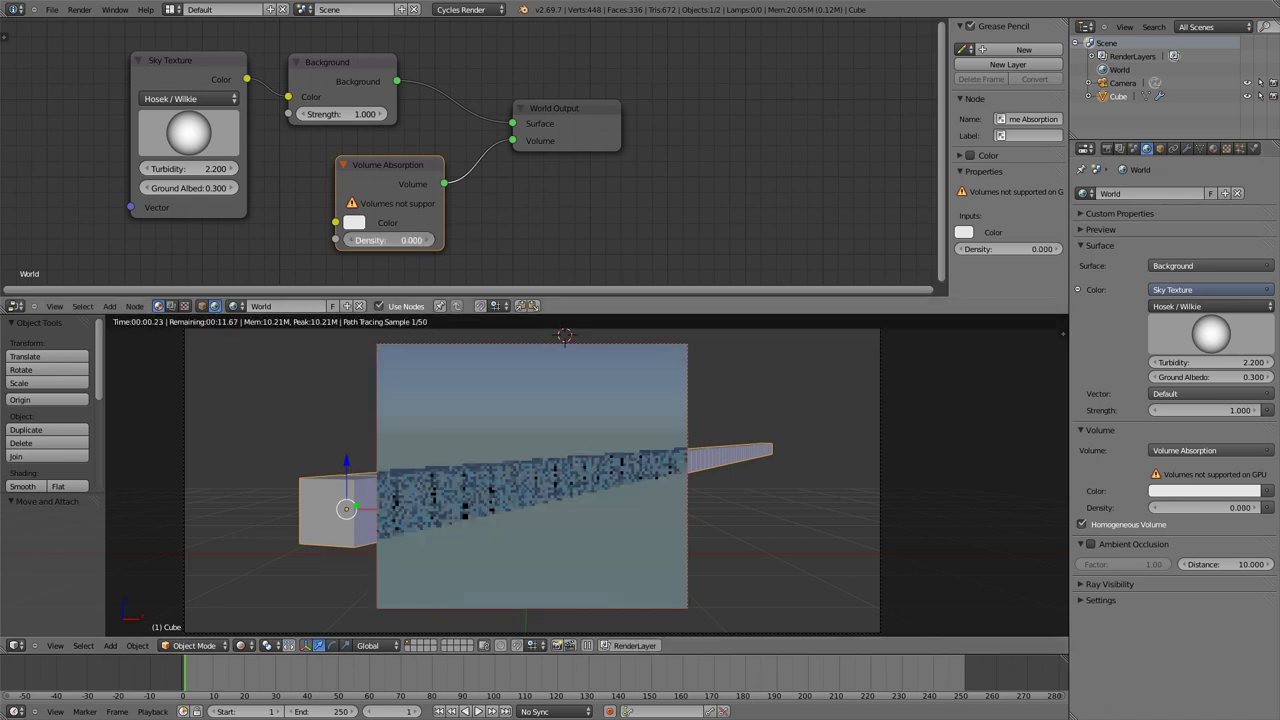
click(1093, 524)
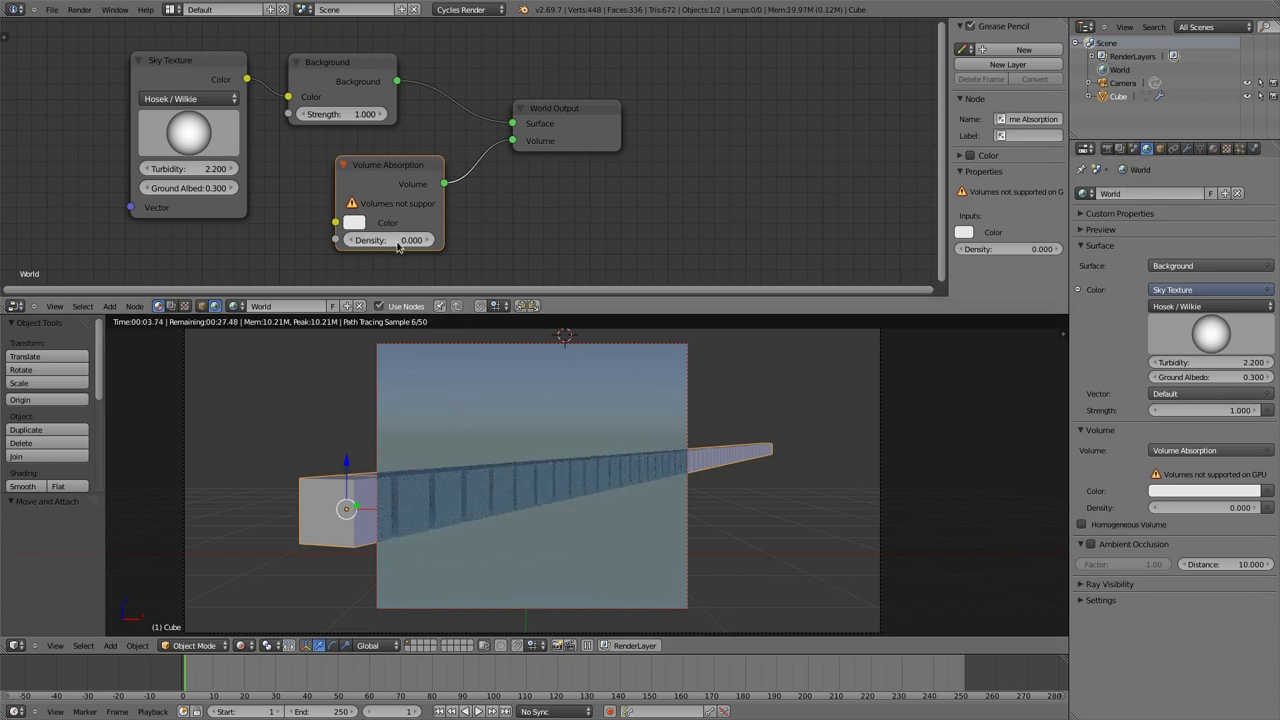
Raise the world's Volume Absorption density to 0.1 and check the world's ray visibility options.
drag(390, 240, 401, 240)
drag(1210, 507, 1206, 507)
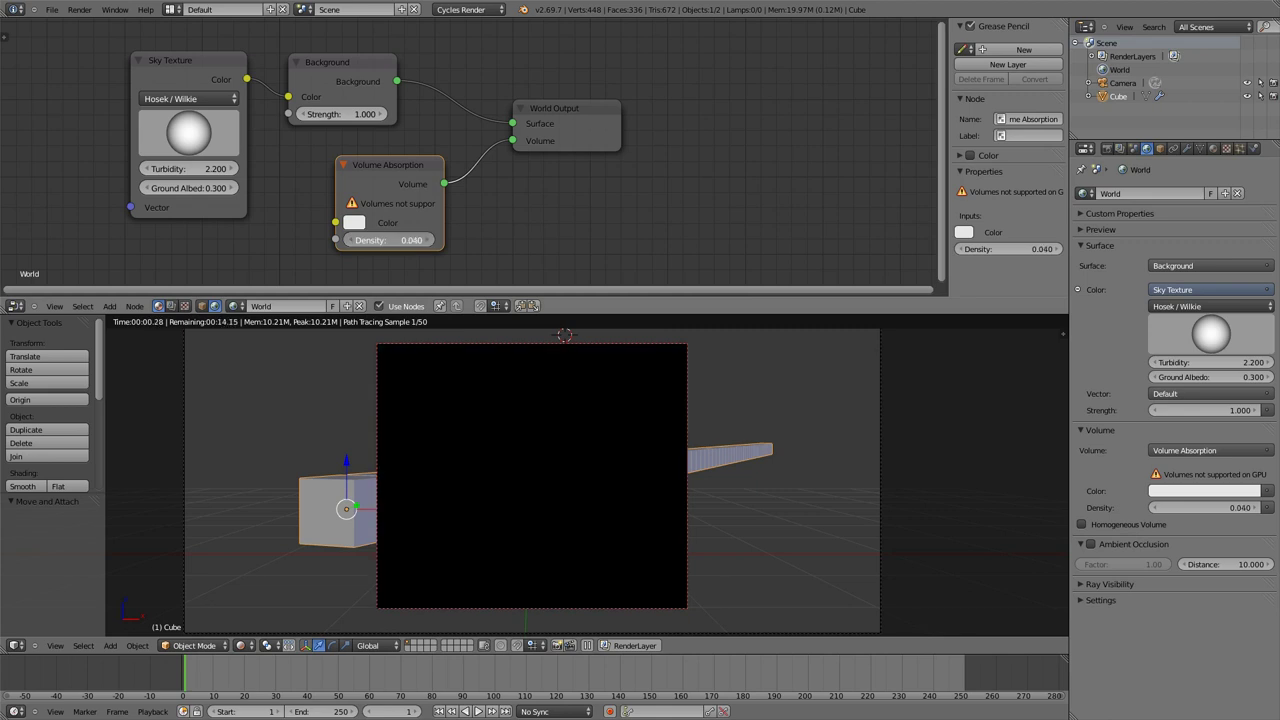
drag(397, 241, 399, 241)
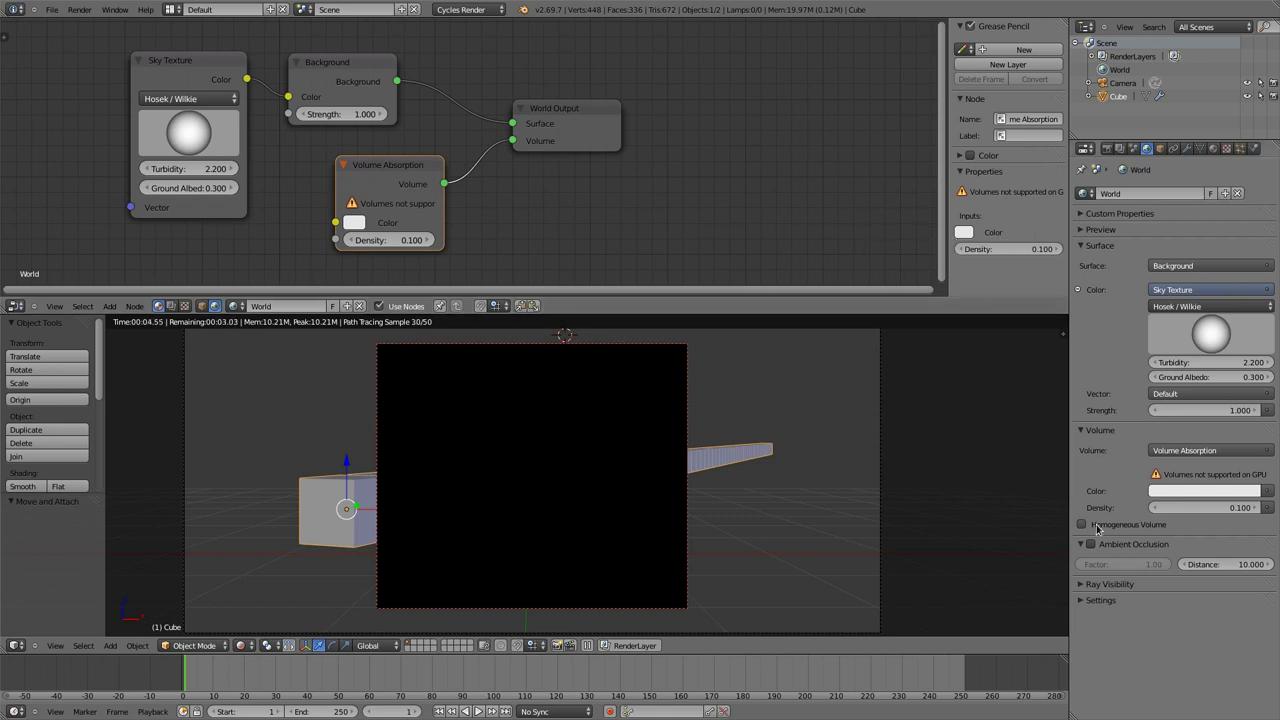
click(1087, 584)
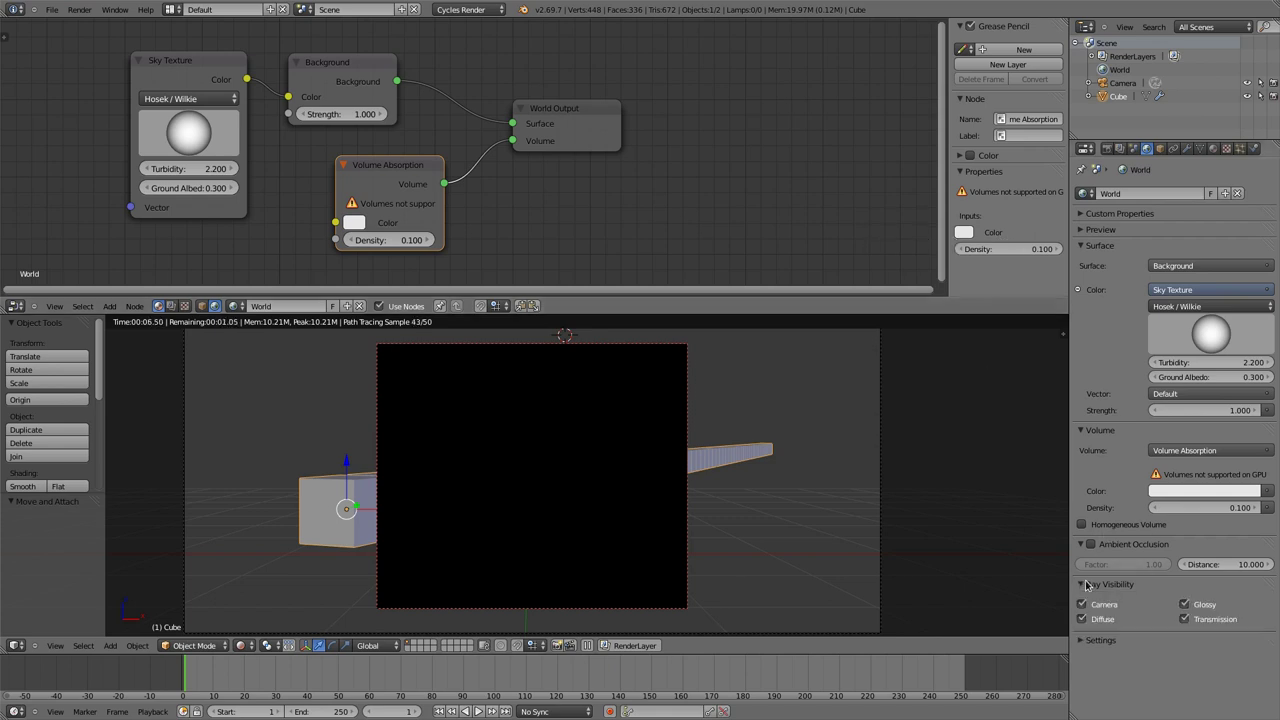
click(1087, 585)
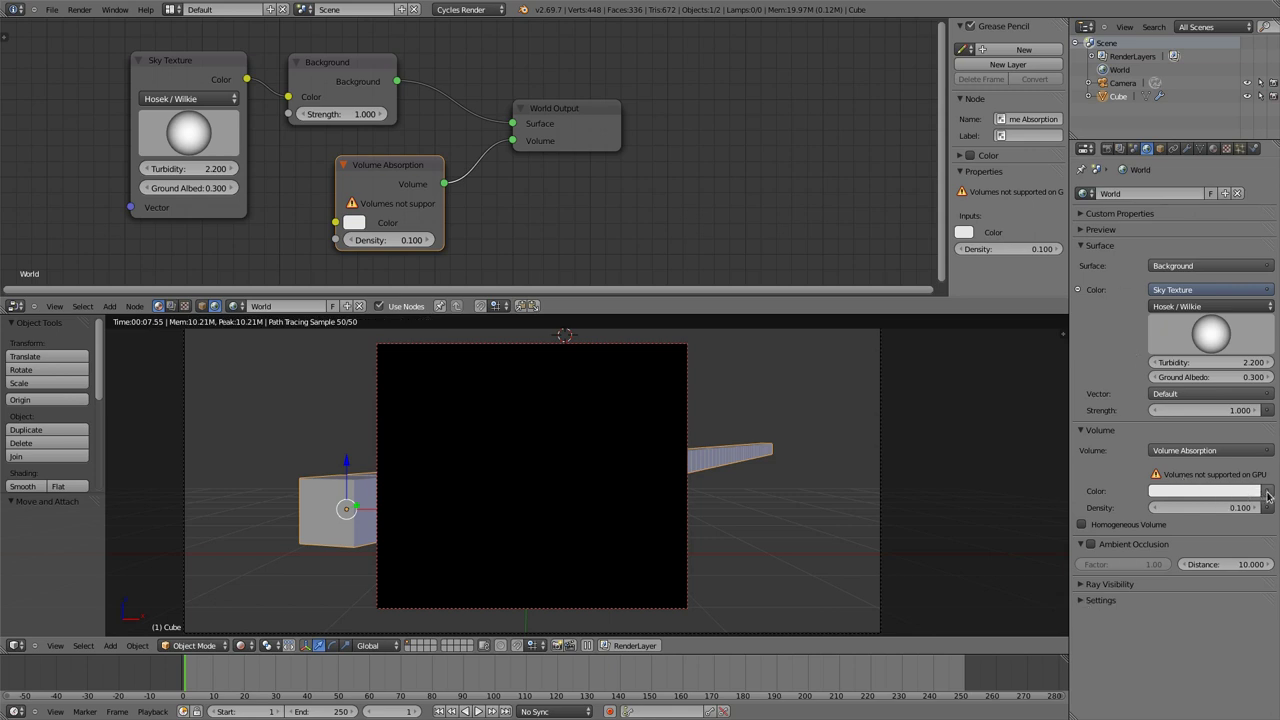
Switch the render device to CPU.
click(1106, 149)
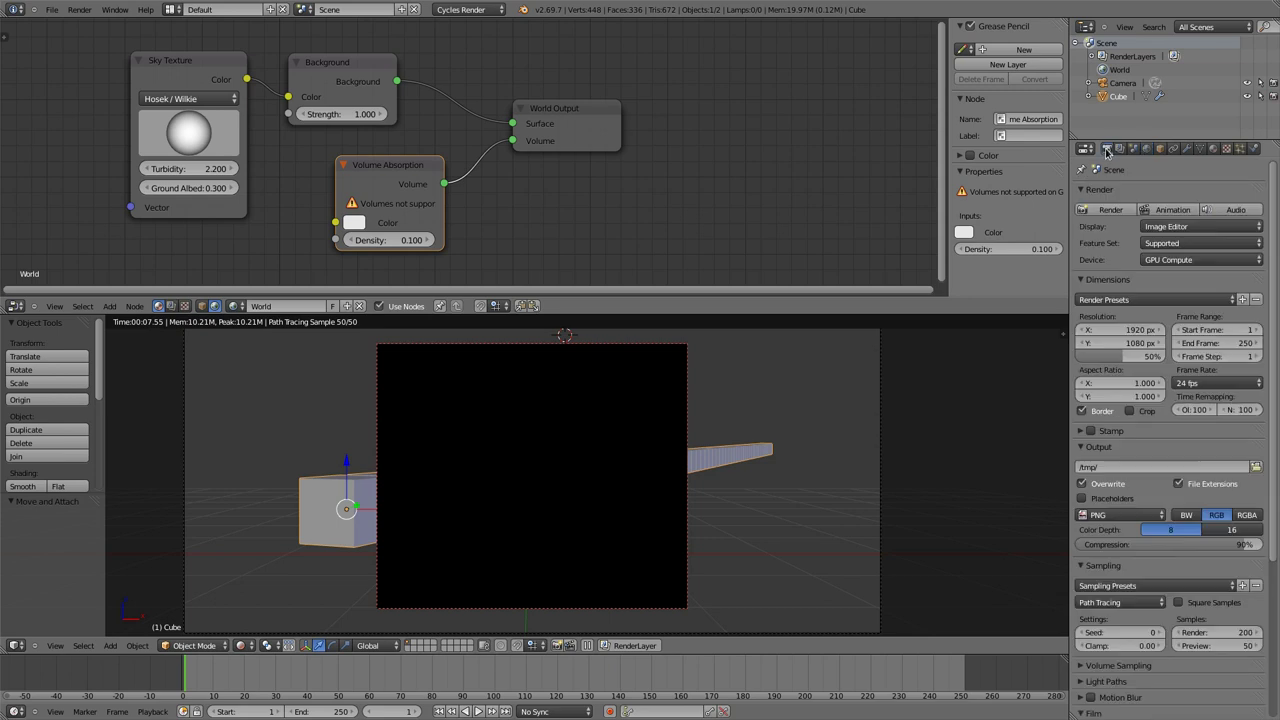
click(1170, 260)
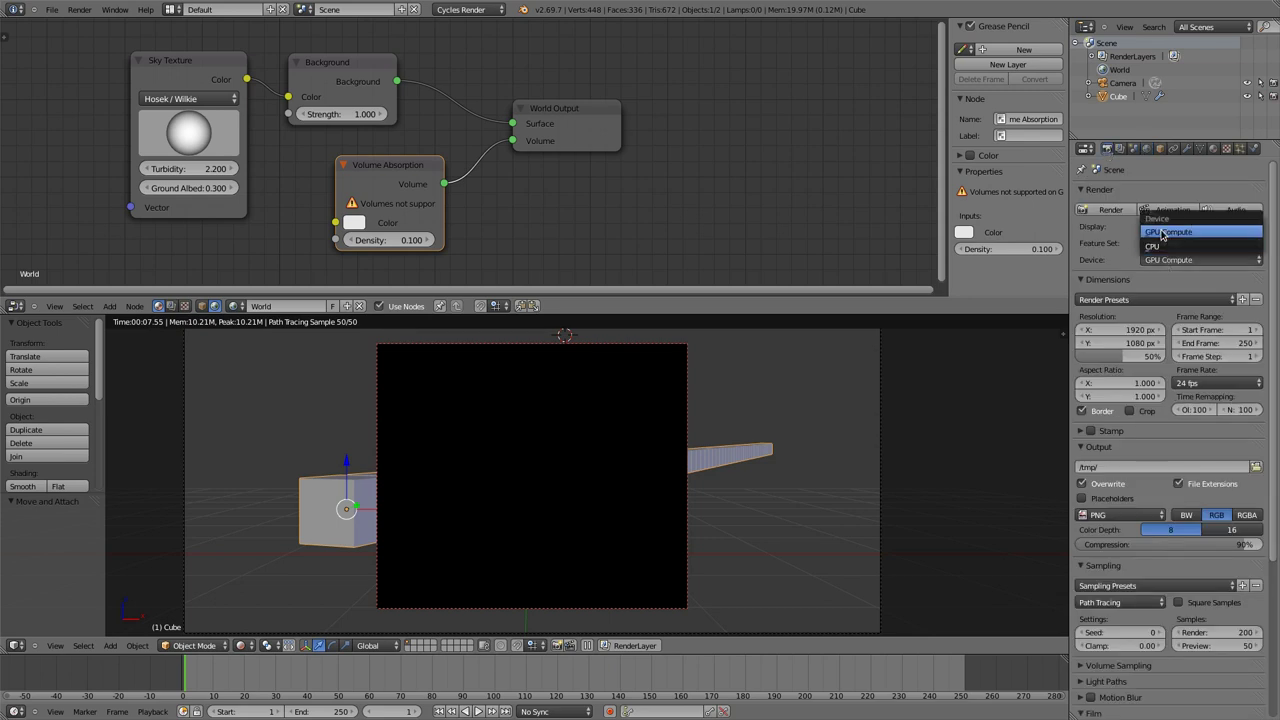
click(1158, 247)
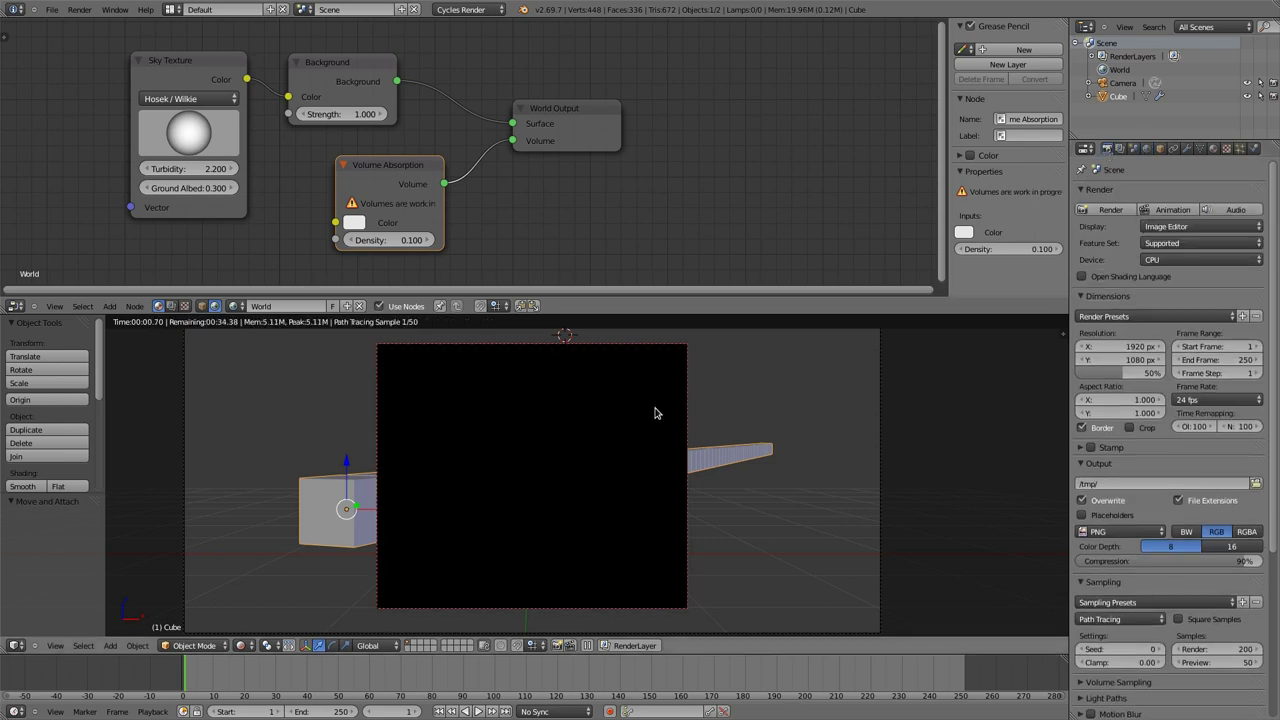
Add a mesh plane at the 3D cursor above the row of cubes.
key(shift+a)
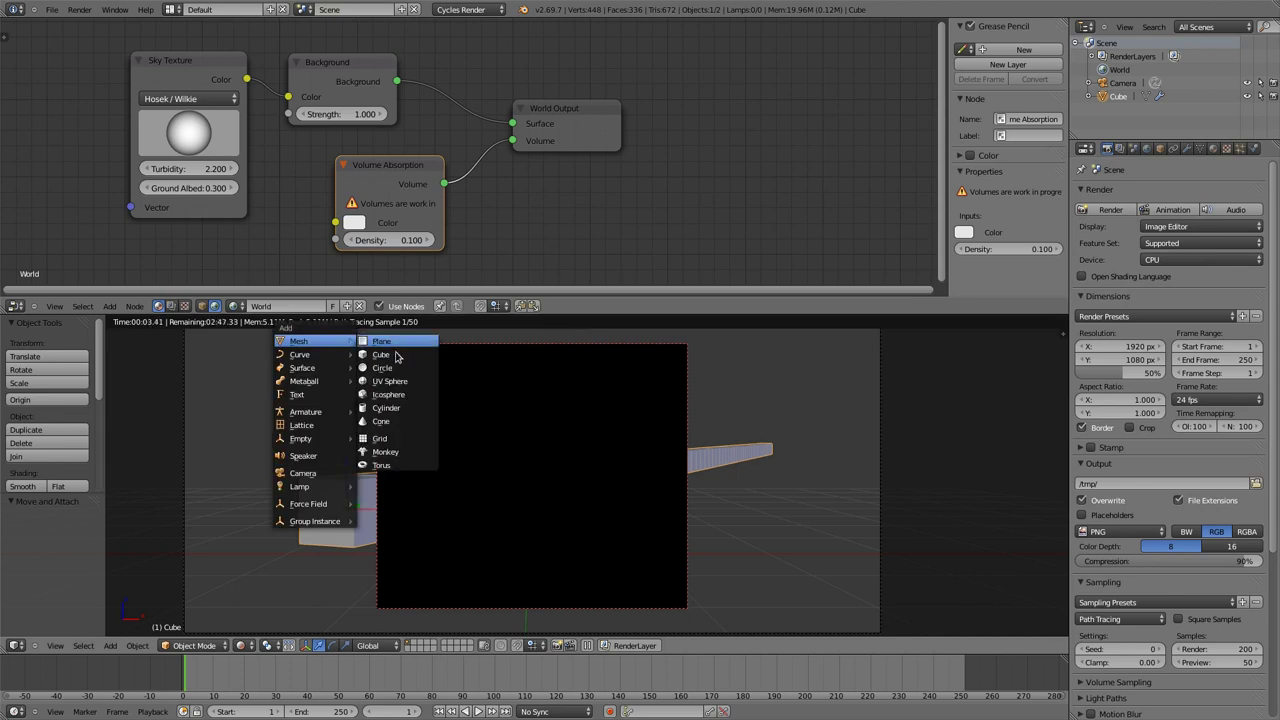
mouse_move(310, 341)
click(445, 345)
Switch the render device to GPU Compute and move the plane about 0.82 along X and -0.07 along Z above the cubes.
click(1190, 260)
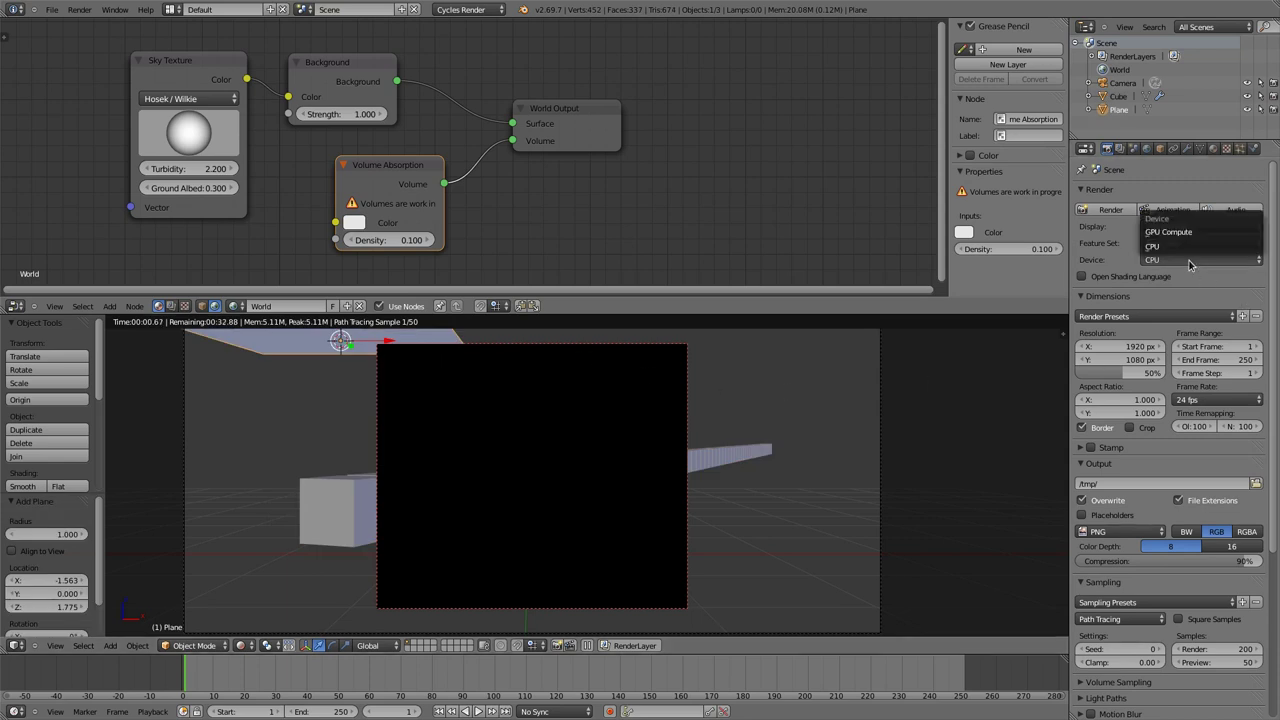
key(g)
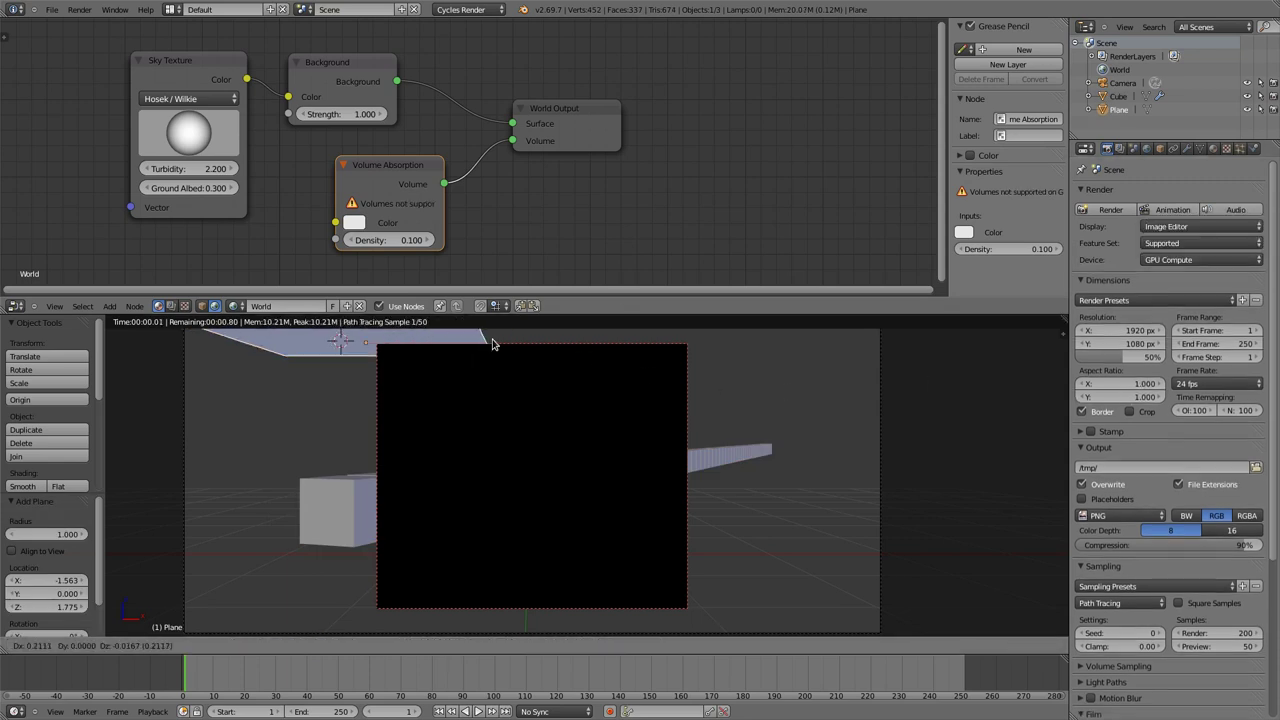
click(526, 349)
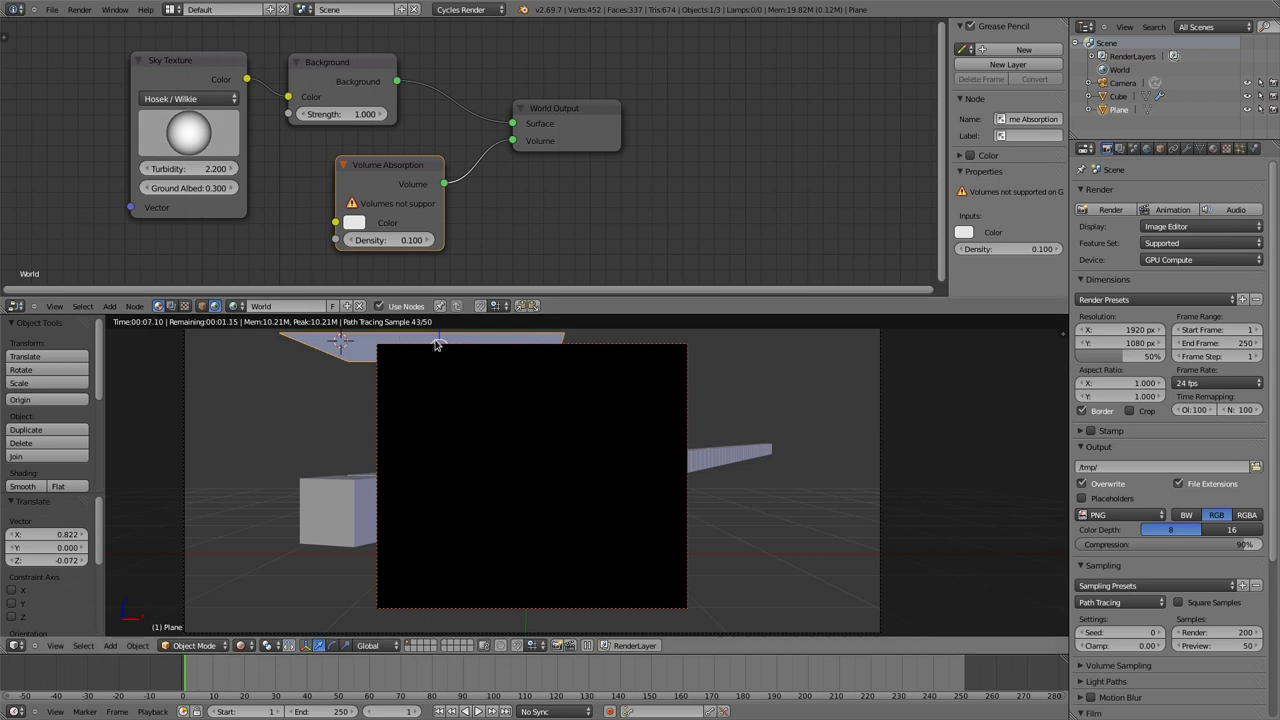
Give the plane a new material with an Emission surface shader.
click(1213, 148)
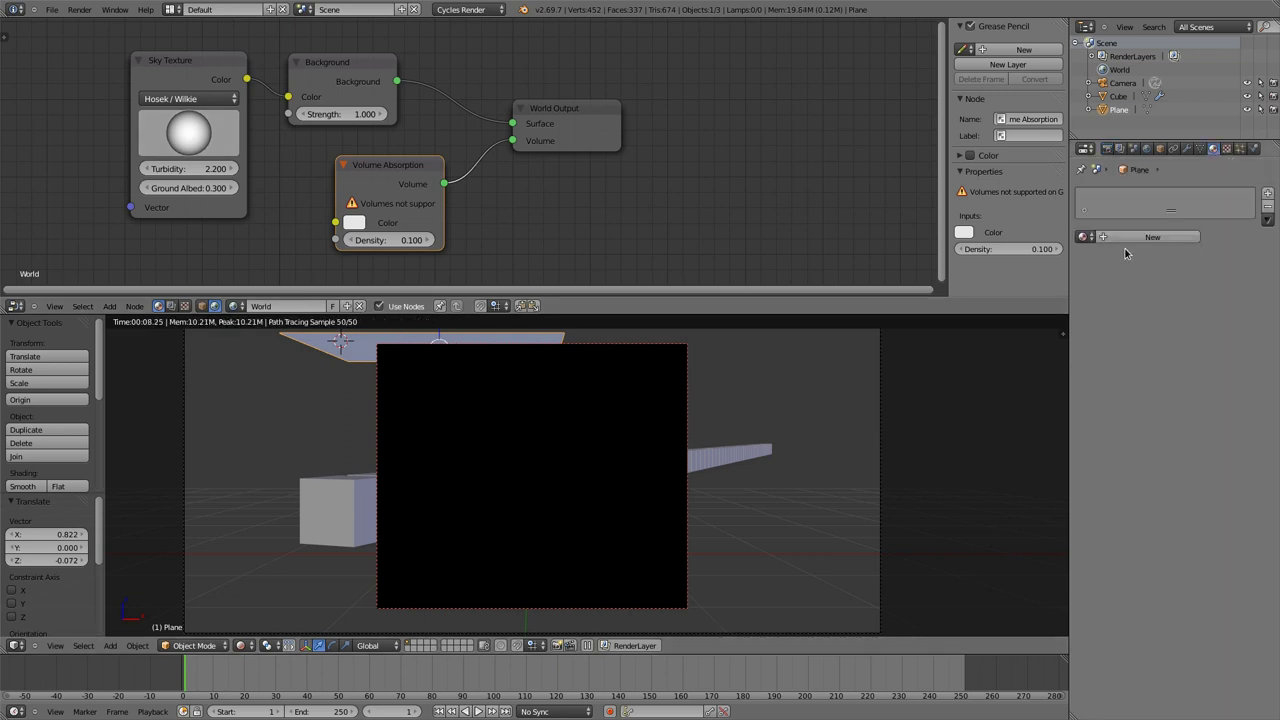
click(1126, 240)
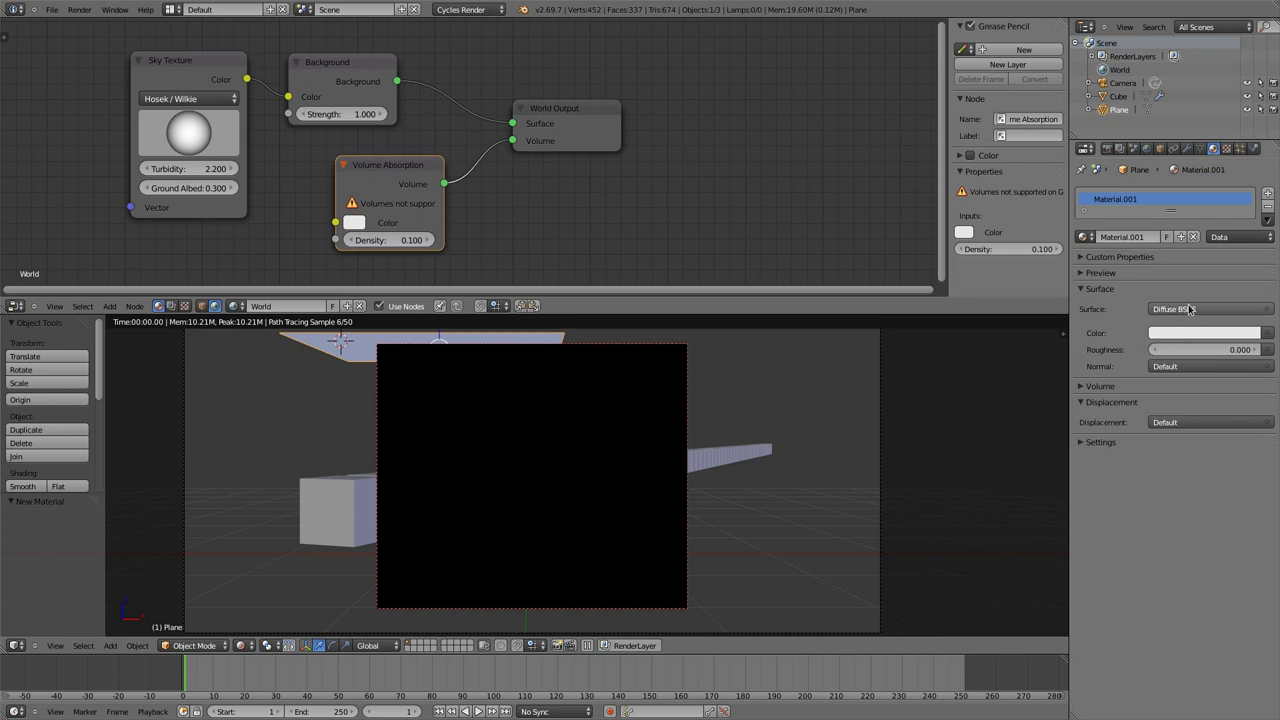
click(1180, 309)
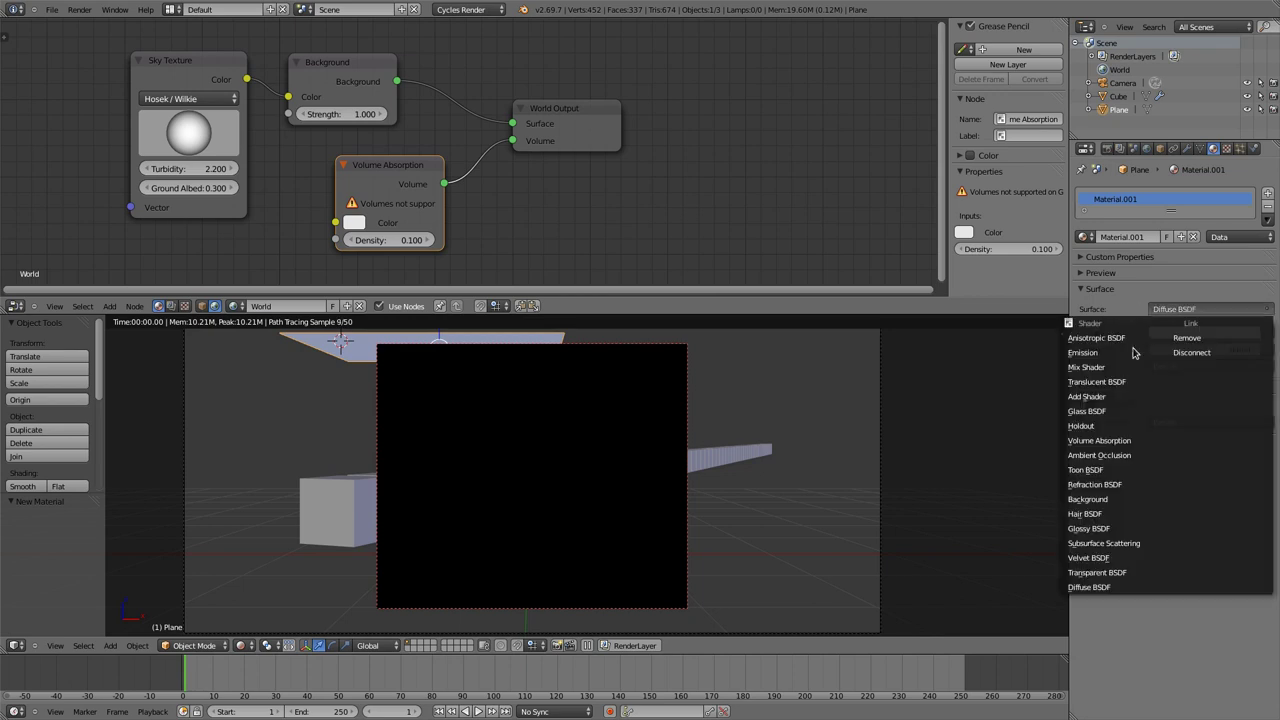
click(1083, 354)
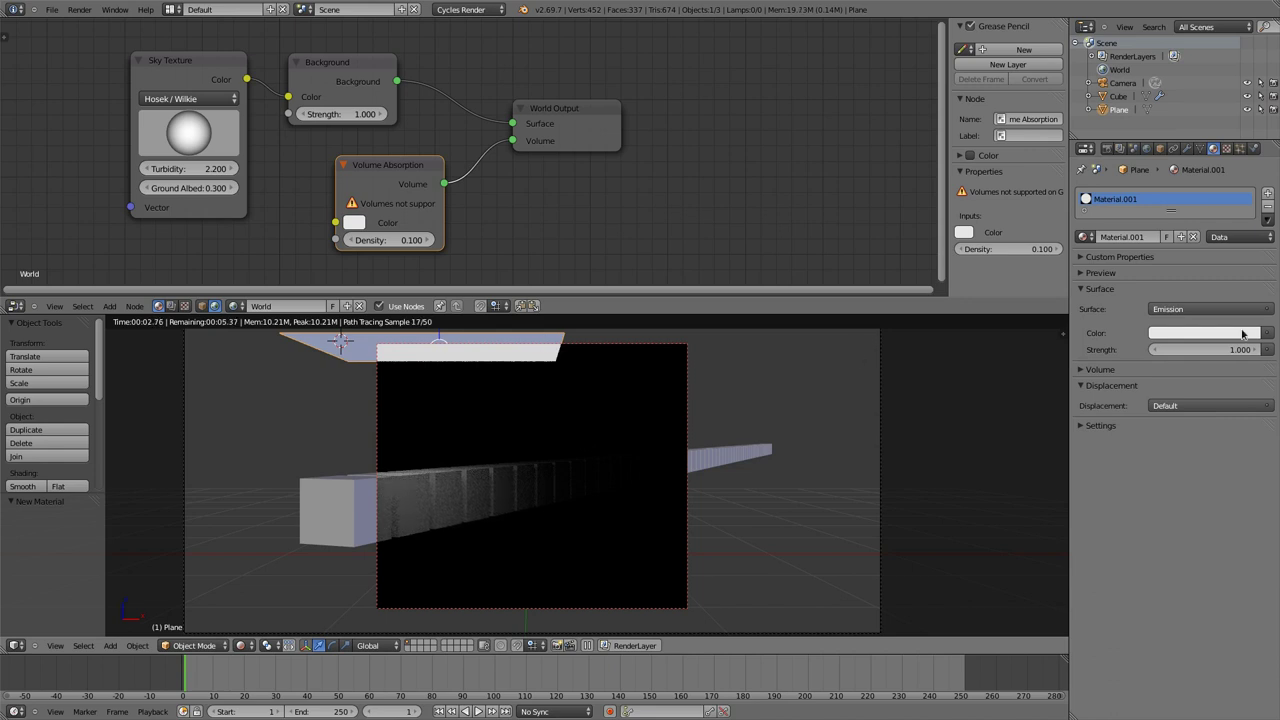
Hide the emissive plane from camera rays in its ray visibility options.
click(1160, 149)
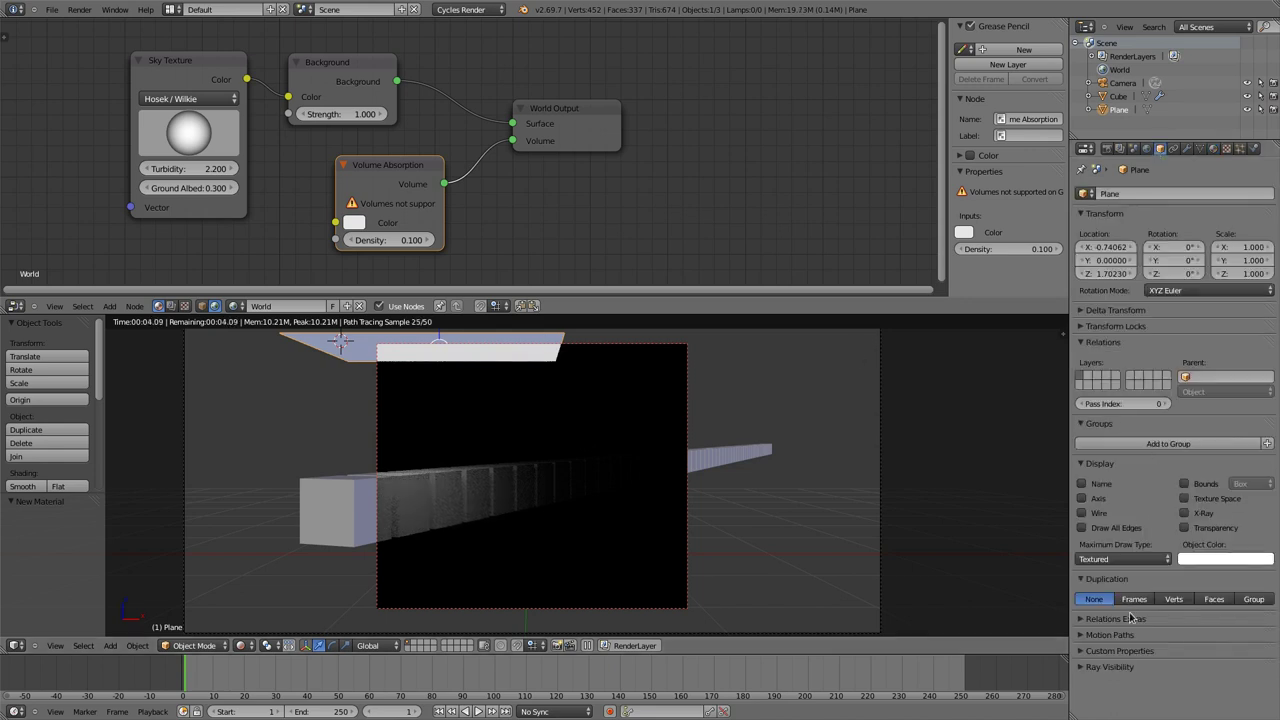
click(1090, 667)
scroll(1107, 689, down, 1)
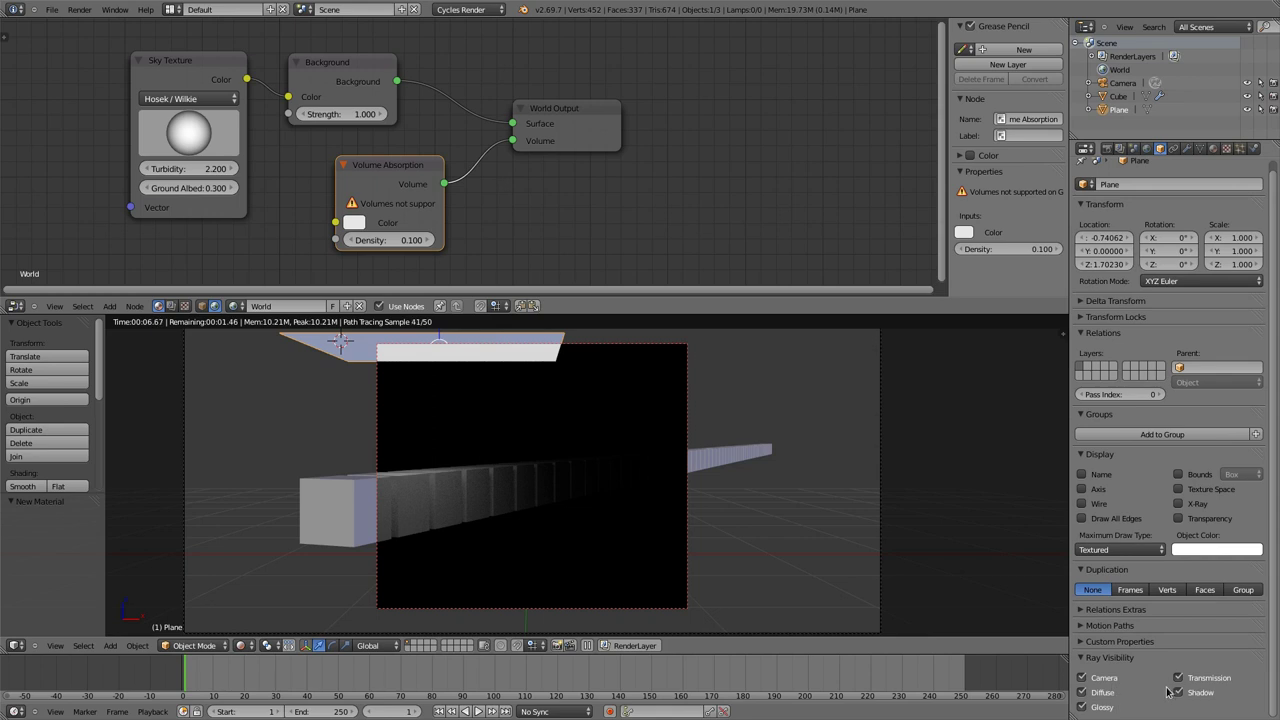
click(1084, 679)
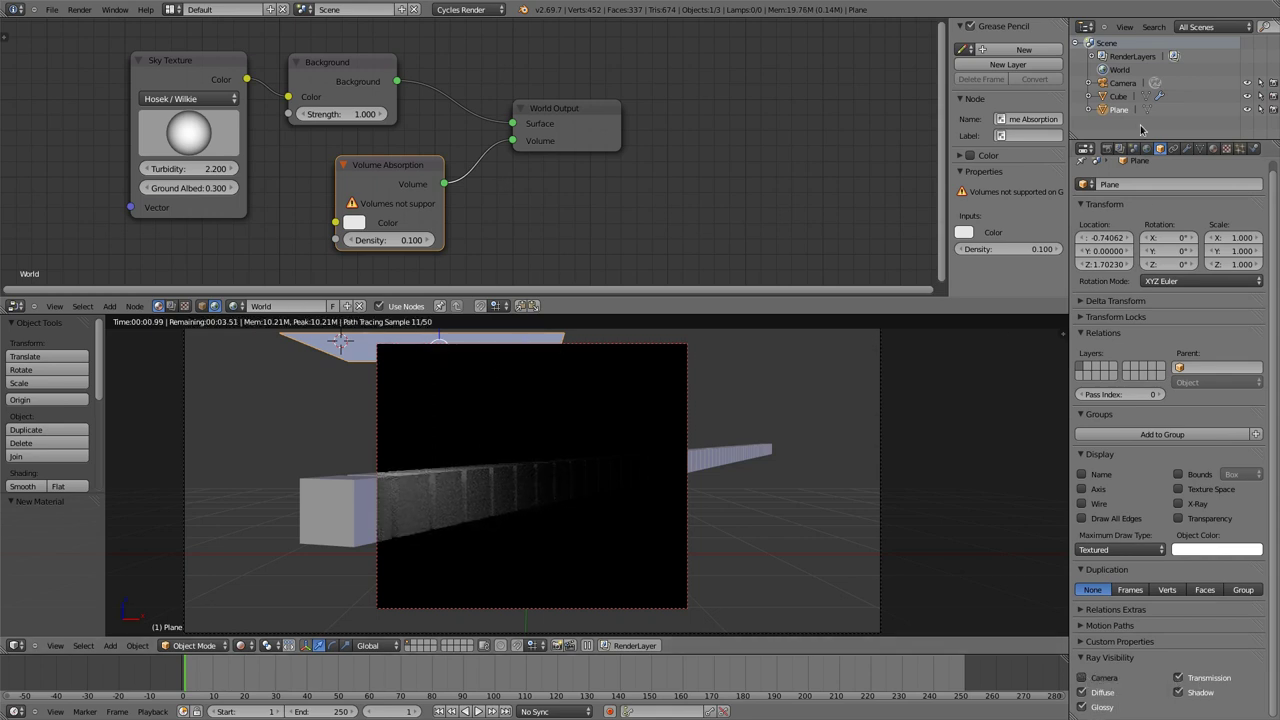
Raise the emission strength of the plane's material to 4.3.
click(1188, 149)
click(1214, 149)
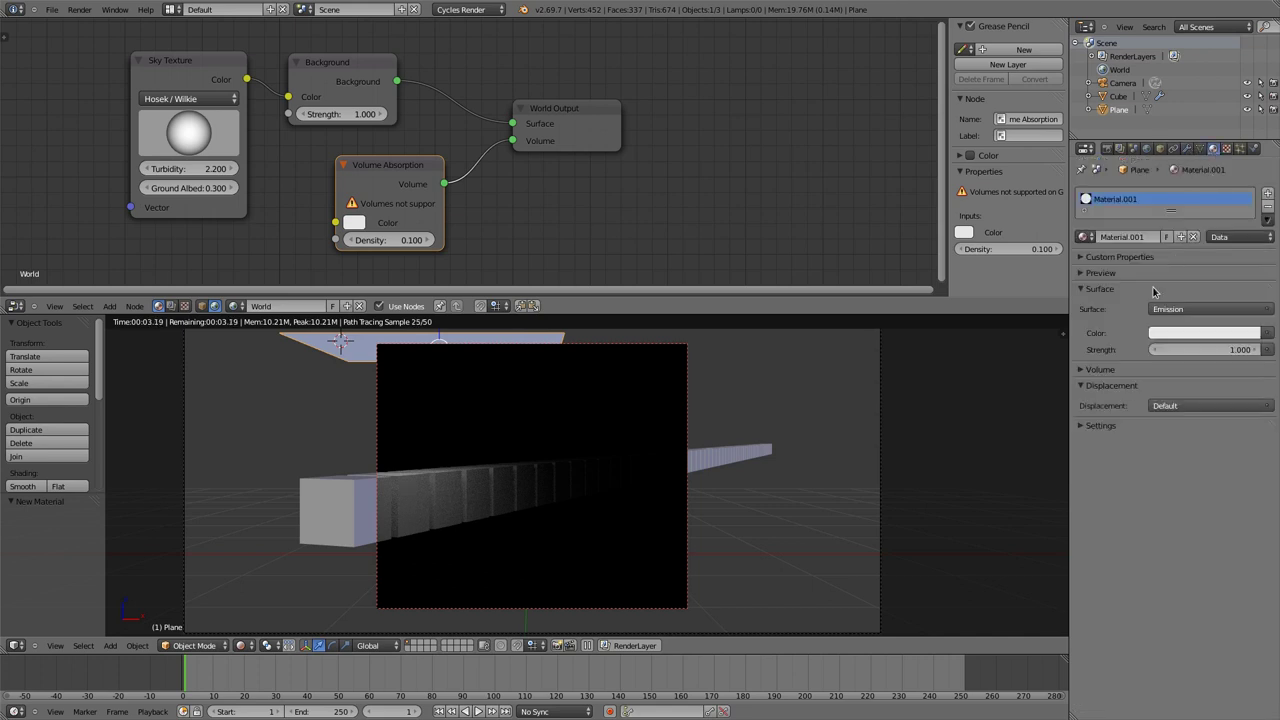
mouse_move(1222, 350)
mouse_down()
mouse_move(1246, 350)
mouse_move(1221, 349)
mouse_up()
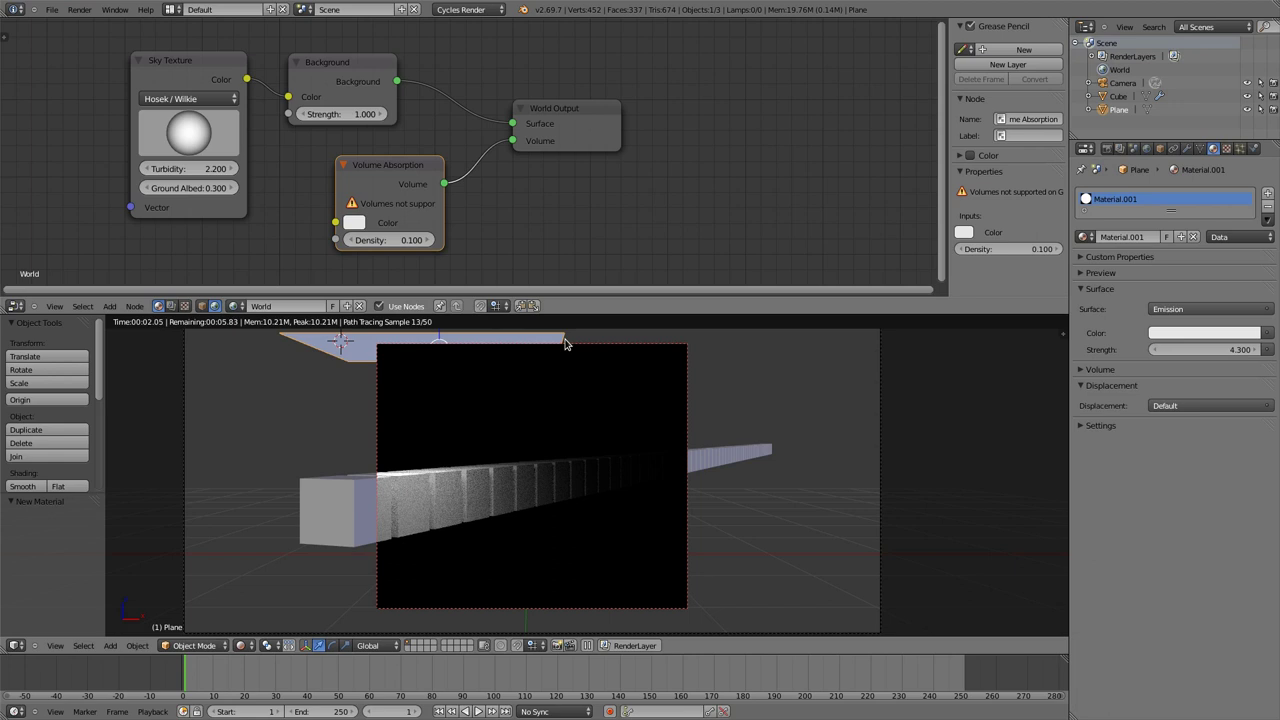
Scale the plane along the X axis by about 2.3 to stretch the light over the row of cubes.
key(s)
key(x)
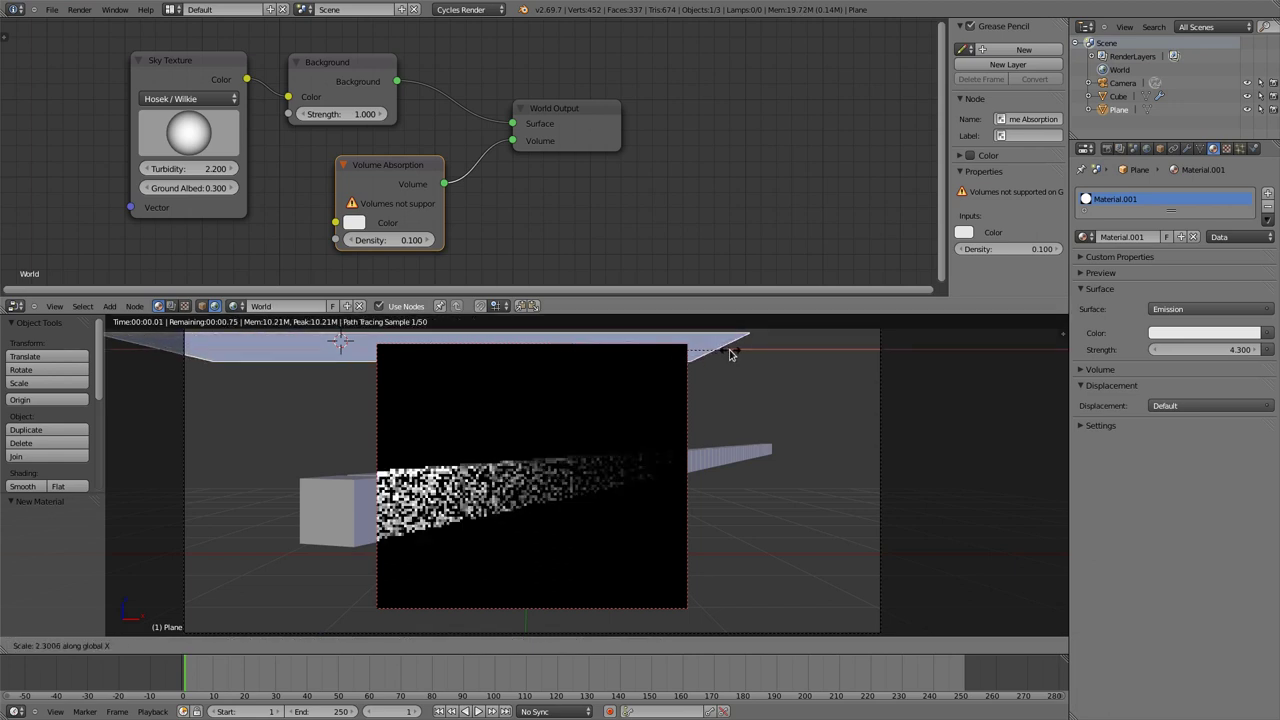
click(731, 346)
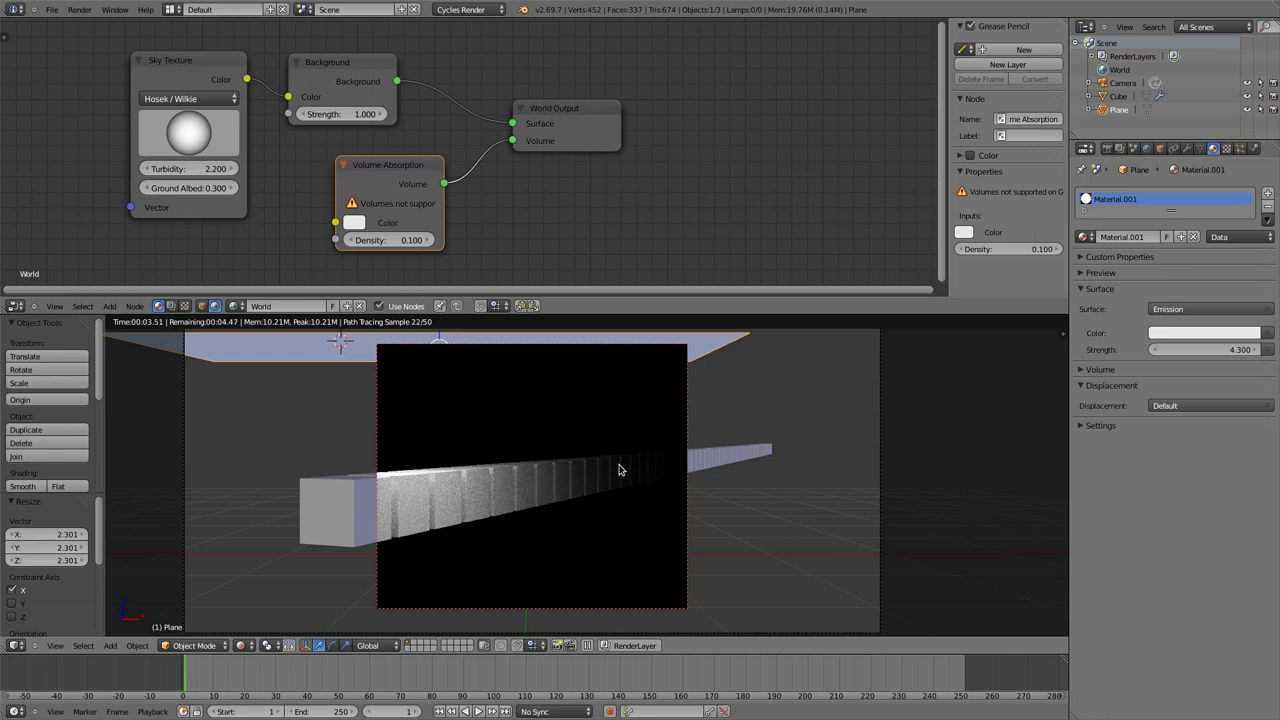
Lower the world's Volume Absorption density to 0.06 and further to 0.01.
mouse_move(389, 240)
mouse_down()
mouse_move(362, 240)
mouse_move(421, 241)
mouse_move(406, 244)
mouse_up()
shift+click(406, 240)
click(400, 241)
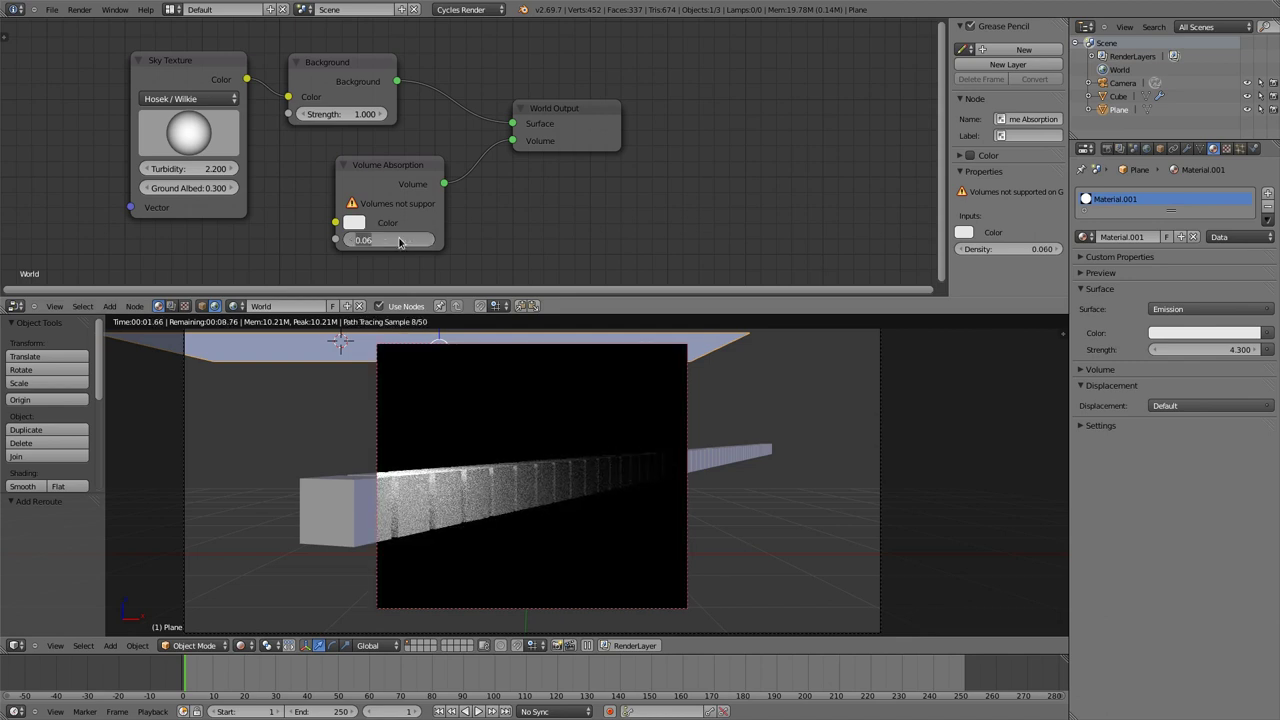
text(0.01)
key(Return)
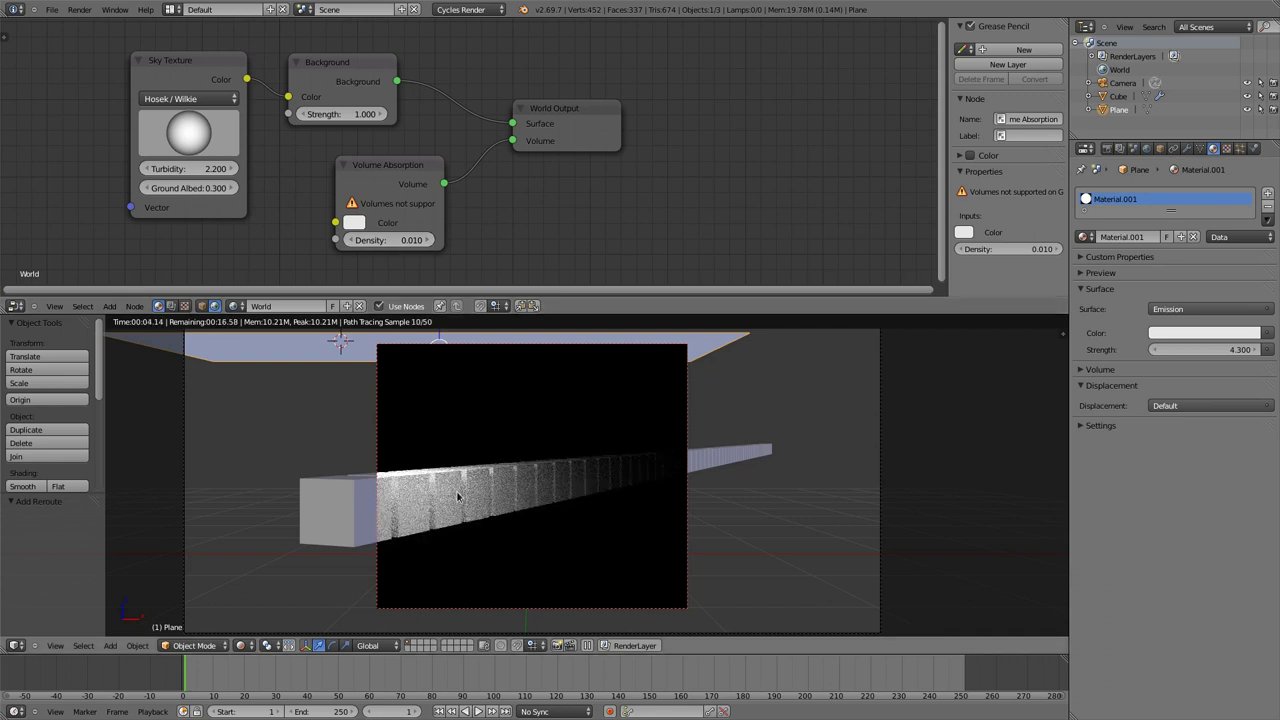
Raise the world's Volume Absorption density to 0.1 and further to 1.7.
click(391, 241)
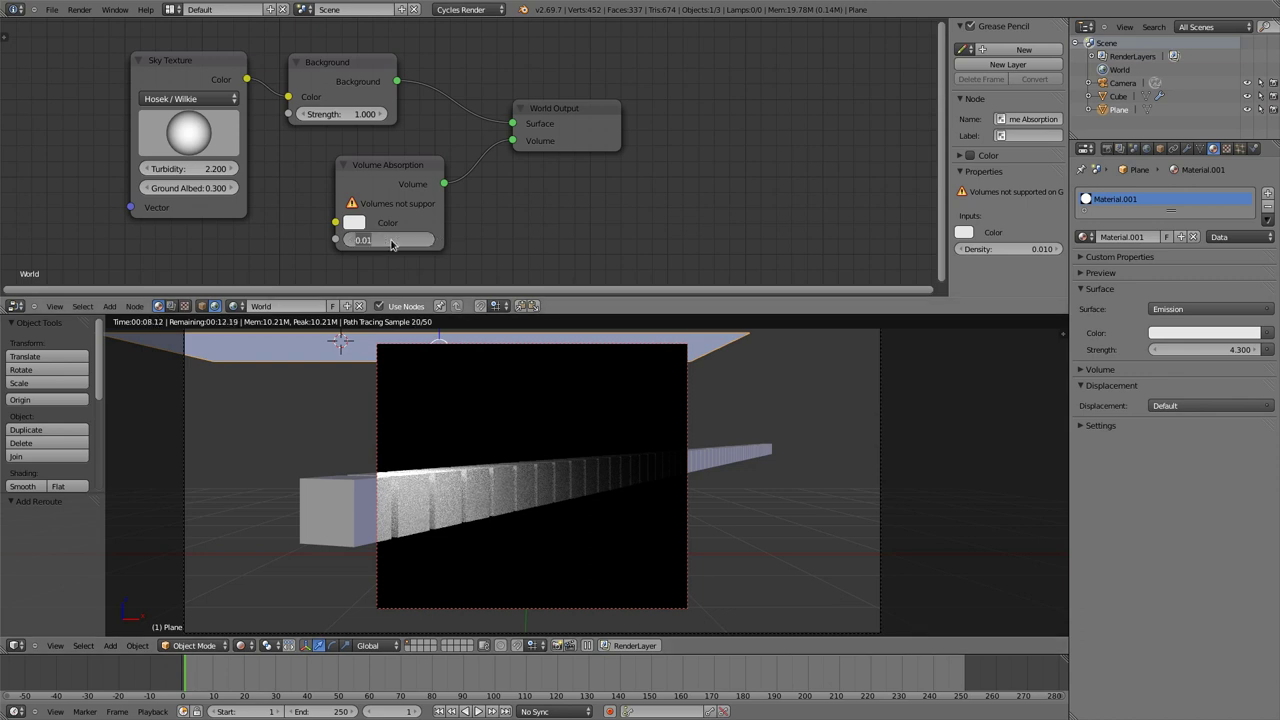
click(391, 241)
key(Return)
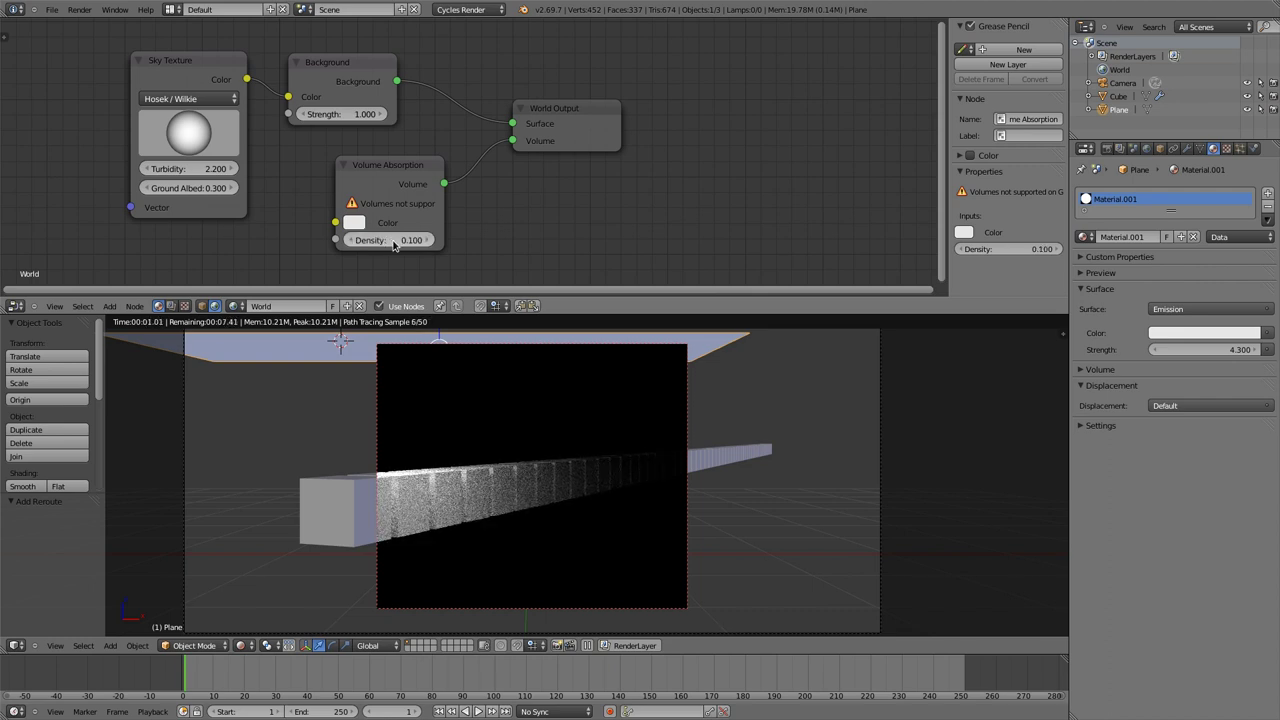
drag(411, 241, 444, 241)
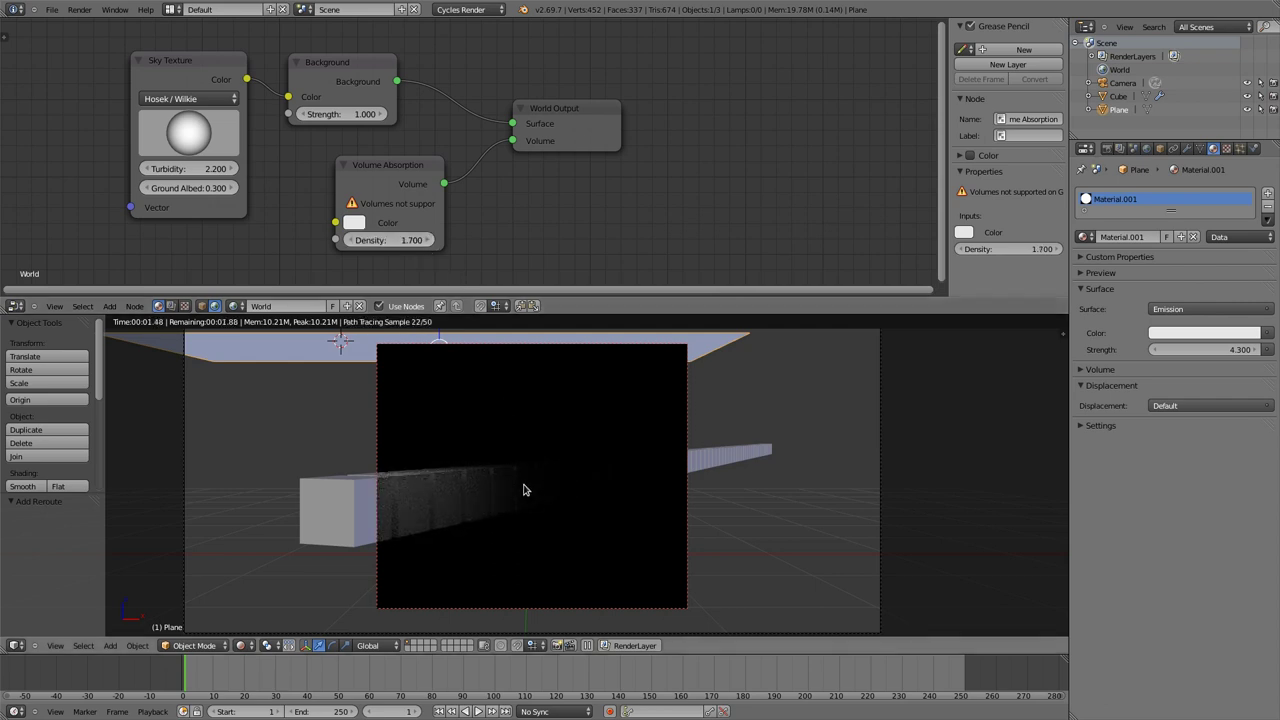